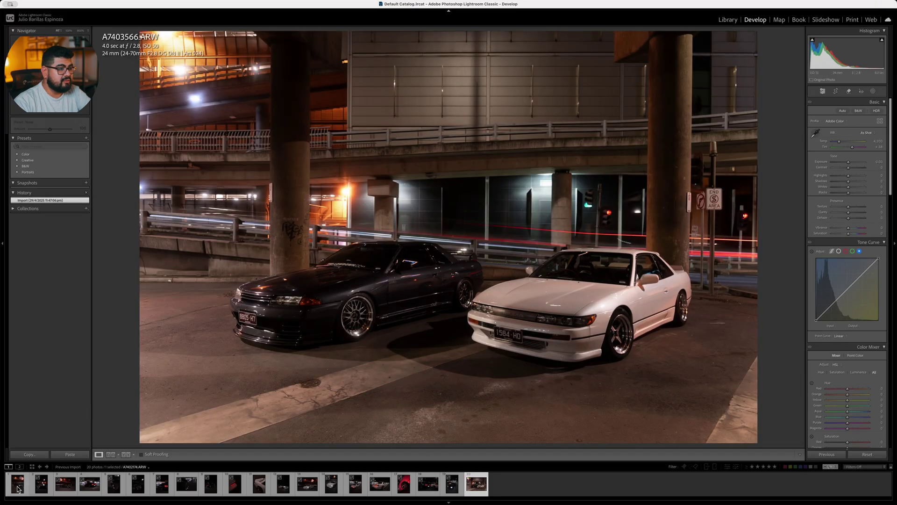
# Look through several of the imported night car photos and select A7402174.ARW for editing.
pyautogui.click(18, 488)
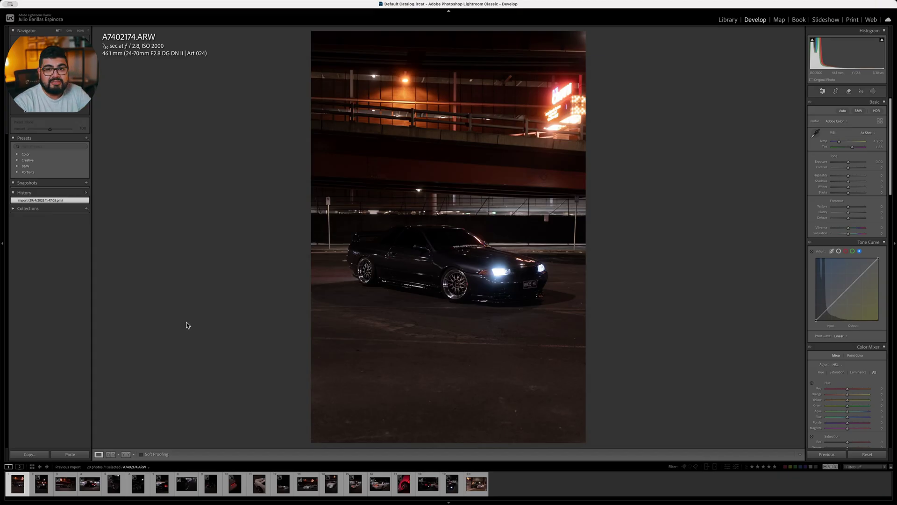
pyautogui.click(67, 481)
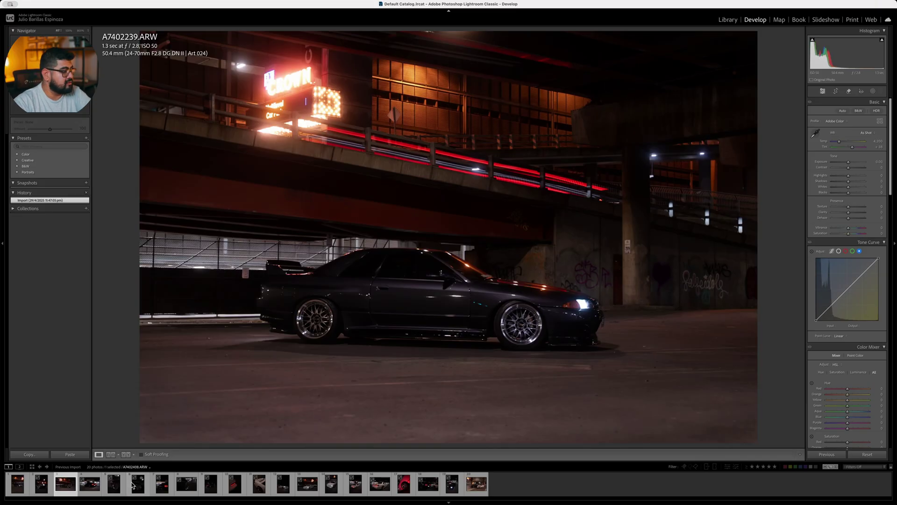
pyautogui.click(138, 483)
pyautogui.click(163, 483)
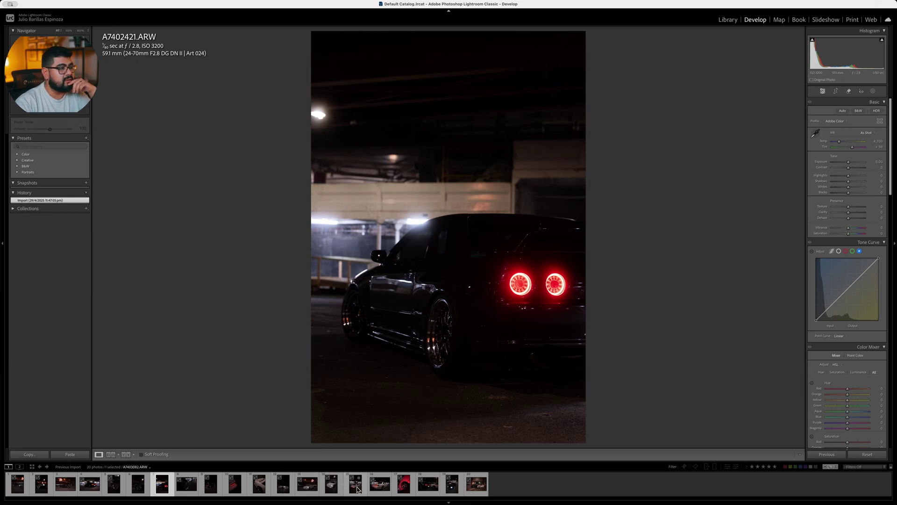
pyautogui.click(15, 493)
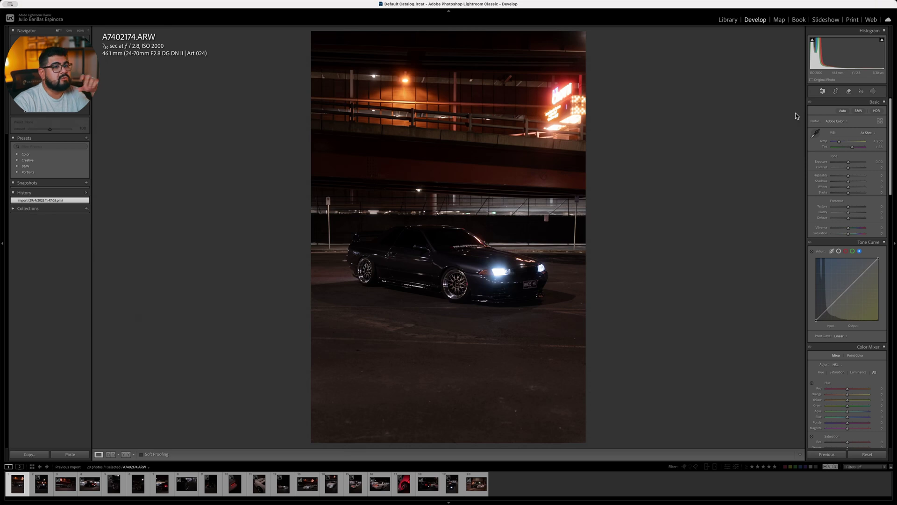
# Browse the Adobe Raw and Camera Matching profiles and apply the Adobe Vivid profile to the photo.
pyautogui.click(845, 122)
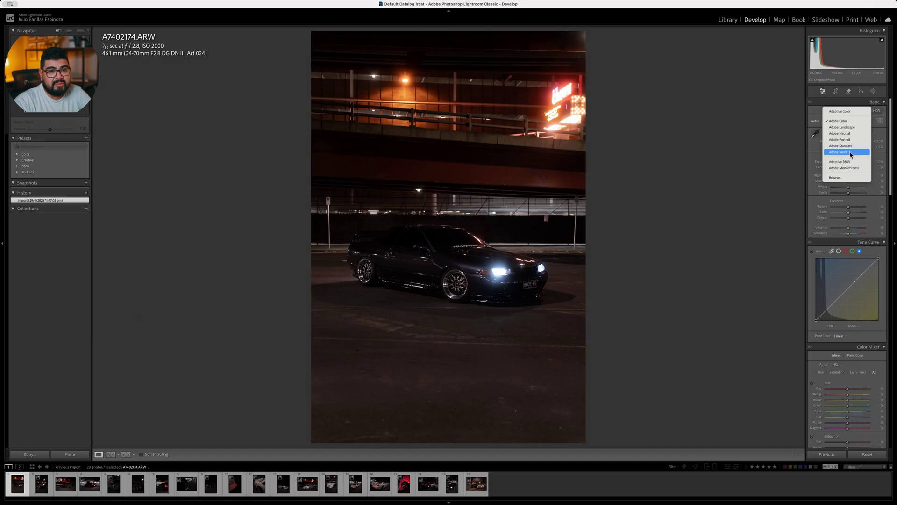
pyautogui.click(836, 177)
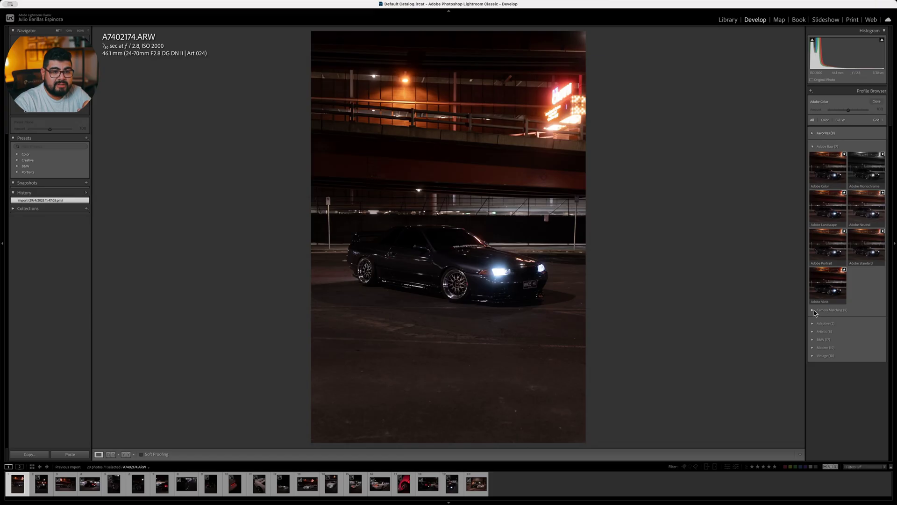
pyautogui.click(814, 310)
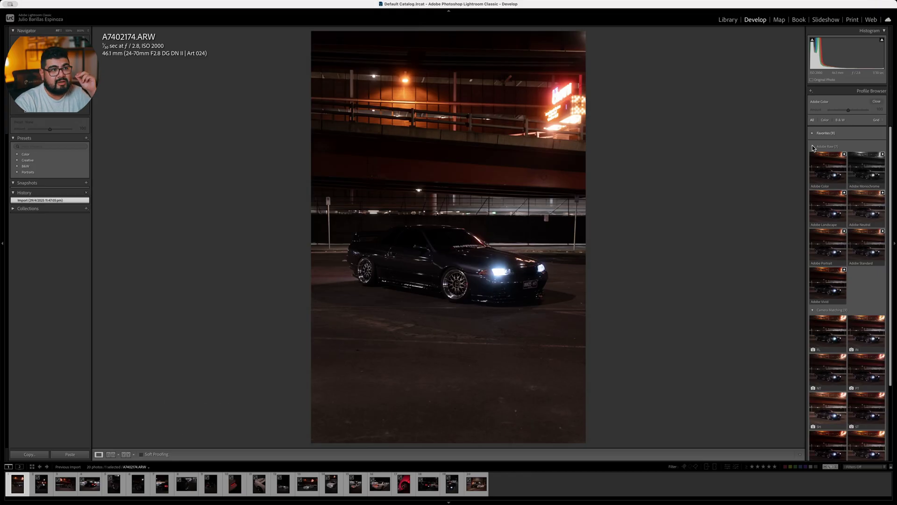
pyautogui.click(827, 285)
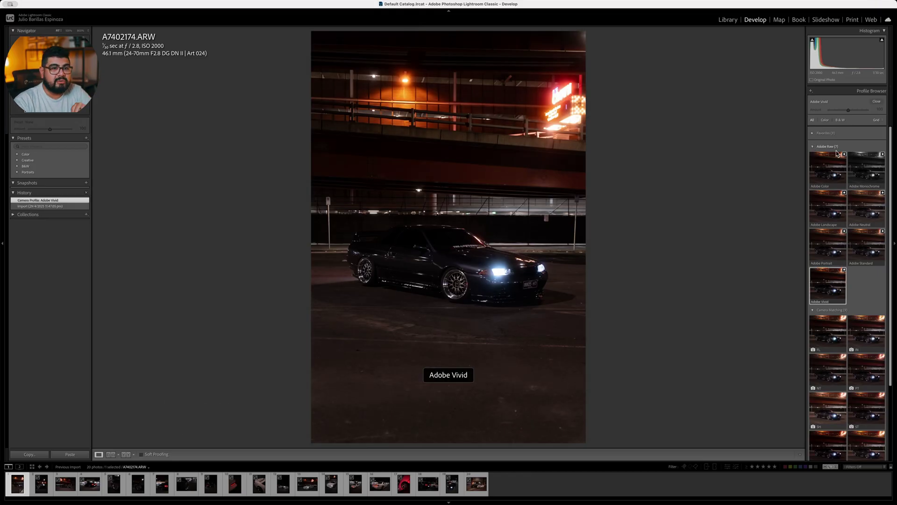
pyautogui.press('Escape')
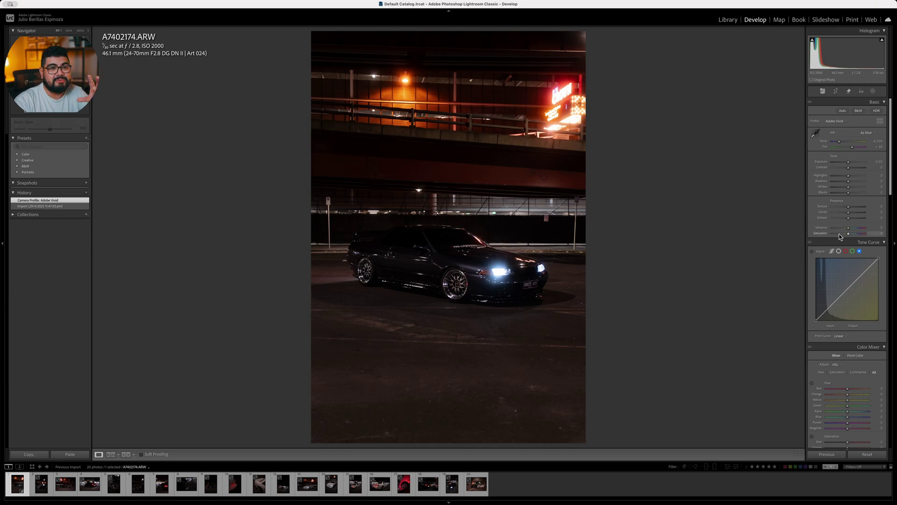
# Turn on Solo Mode for the Develop panels and hide the Lens Blur panel from the panel list.
pyautogui.rightClick(846, 105)
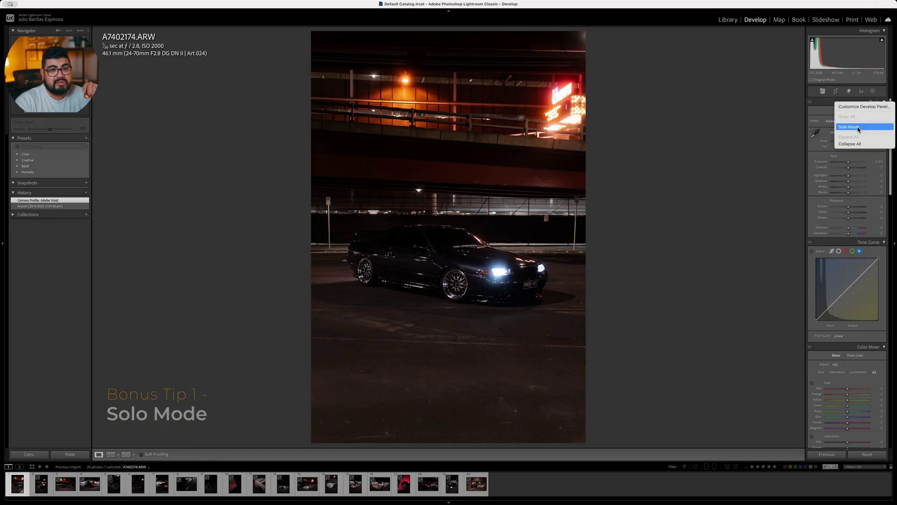
pyautogui.click(860, 126)
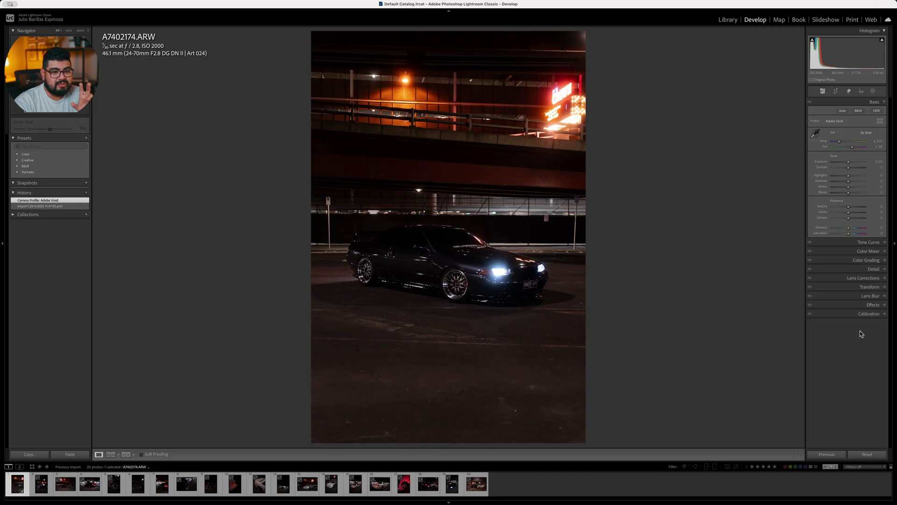
pyautogui.rightClick(851, 299)
pyautogui.click(860, 303)
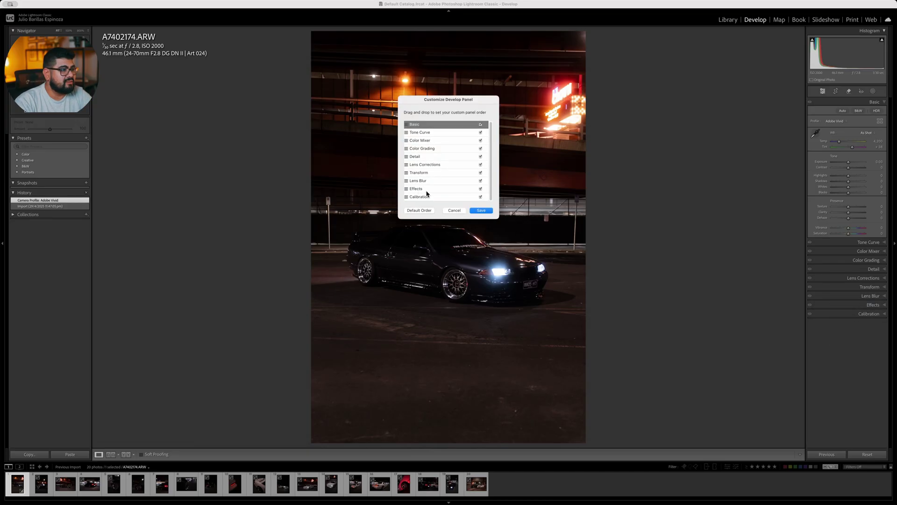
pyautogui.click(481, 180)
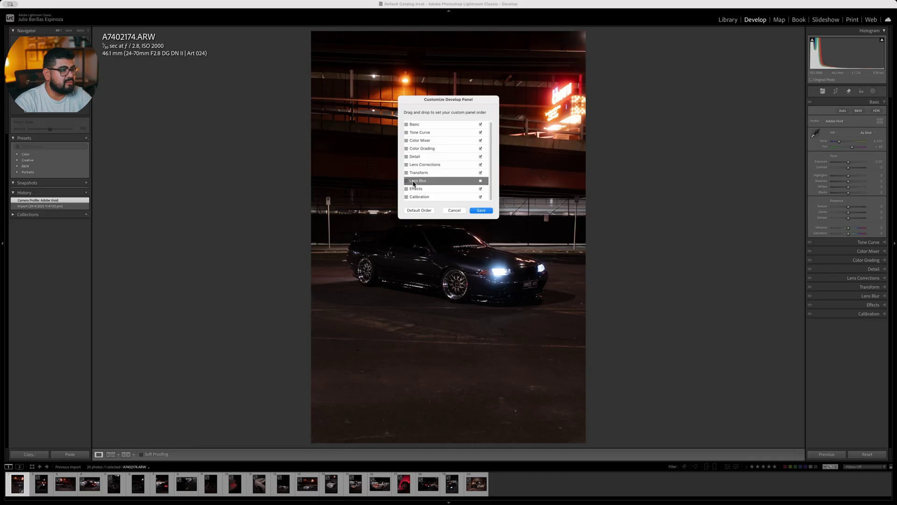
pyautogui.click(481, 211)
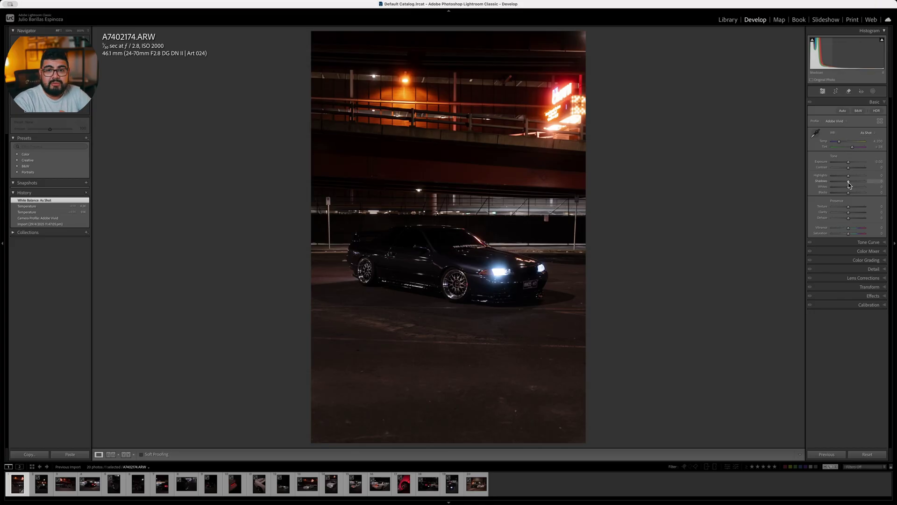
# Raise Shadows to about +89, Contrast to +42 and Exposure to +0.30 in the basic adjustments.
pyautogui.moveTo(849, 183); pyautogui.dragTo(864, 184)
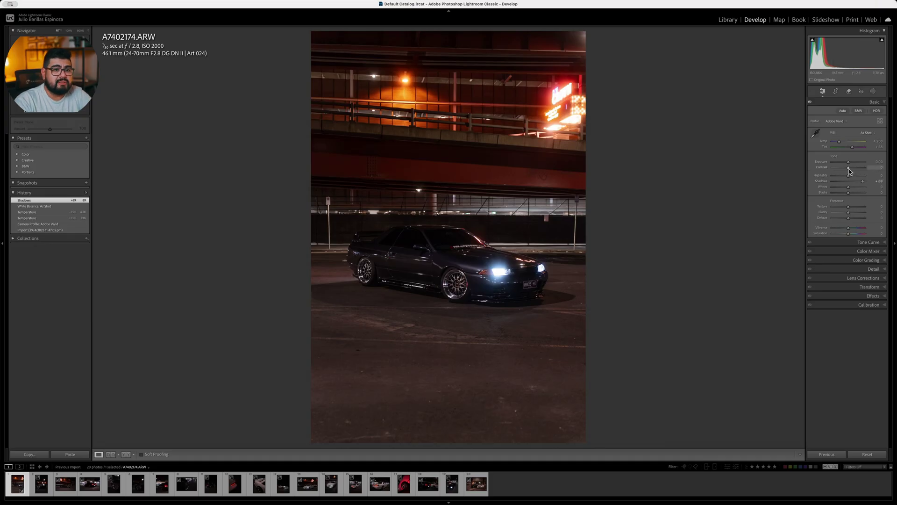
pyautogui.moveTo(849, 169); pyautogui.dragTo(857, 167)
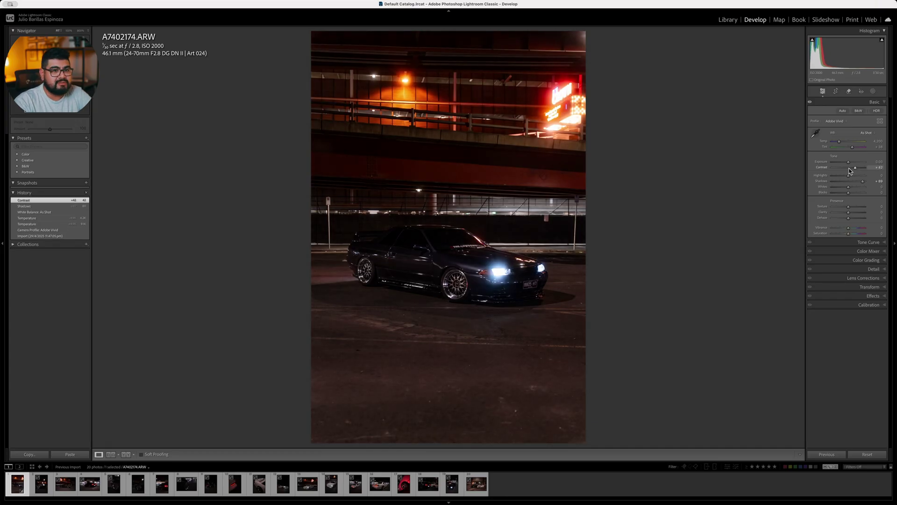
pyautogui.moveTo(848, 164); pyautogui.dragTo(849, 163)
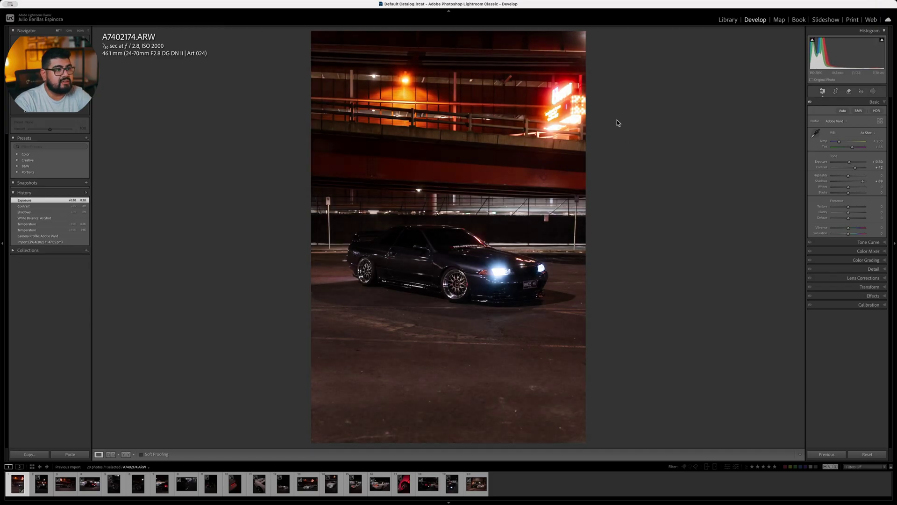
# Inspect the bright neon sign and the car up close and lower Highlights to about -60.
pyautogui.click(568, 103)
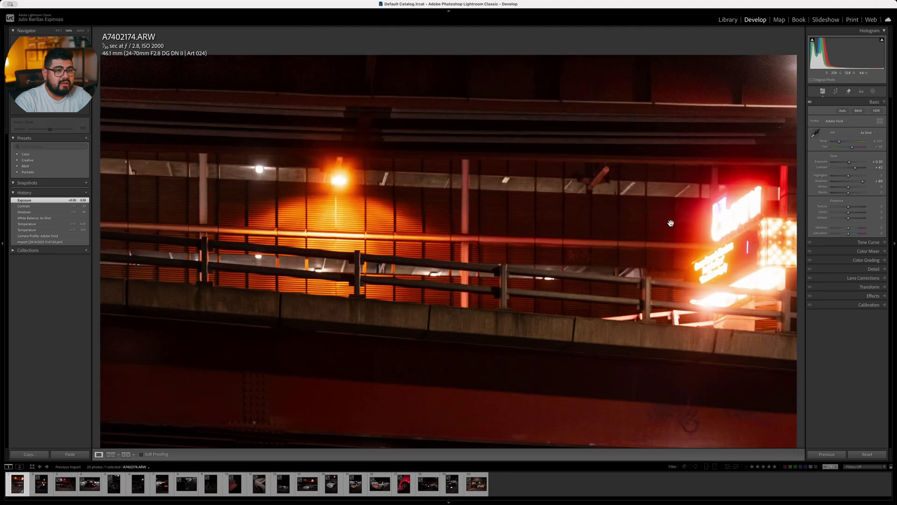
pyautogui.click(743, 228)
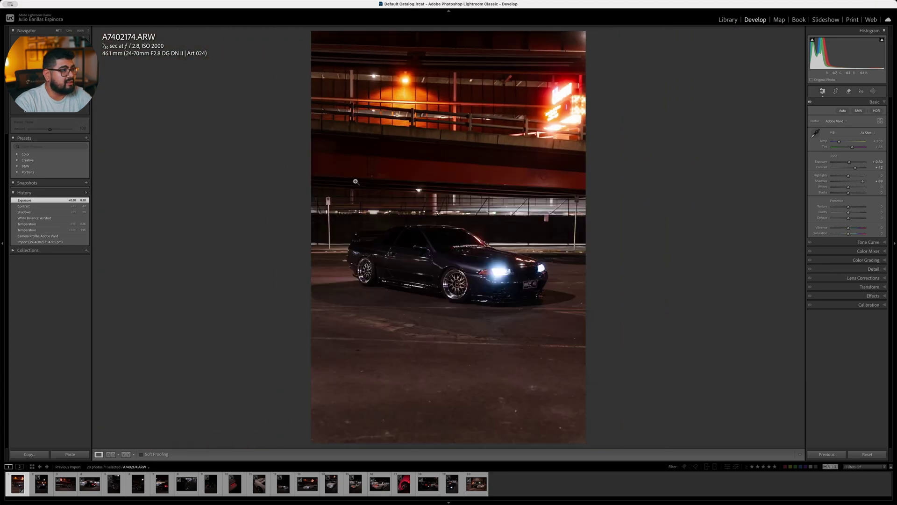
pyautogui.click(449, 70)
pyautogui.click(640, 389)
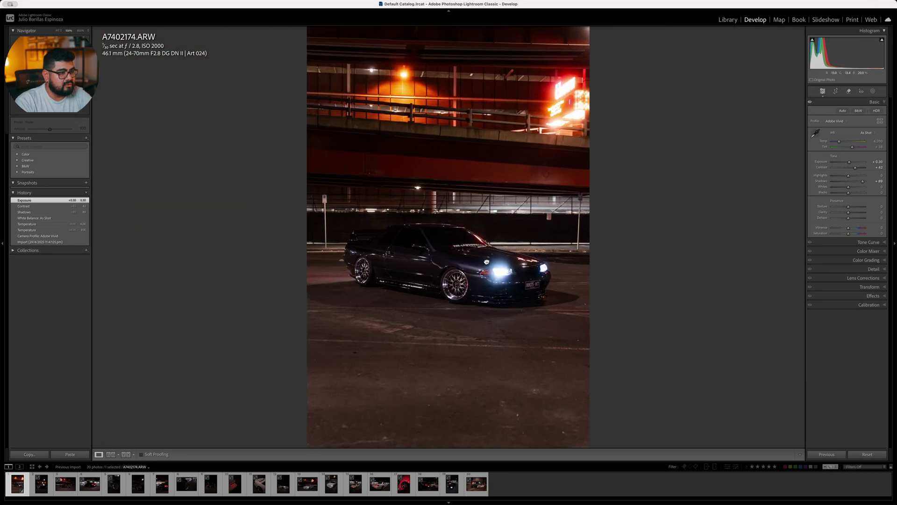
pyautogui.click(610, 279)
pyautogui.click(610, 279)
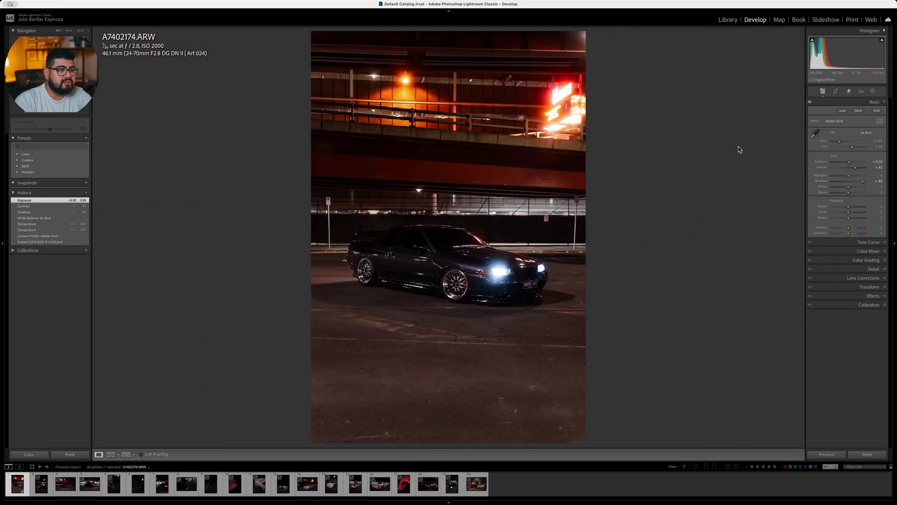
pyautogui.moveTo(848, 174); pyautogui.dragTo(839, 174)
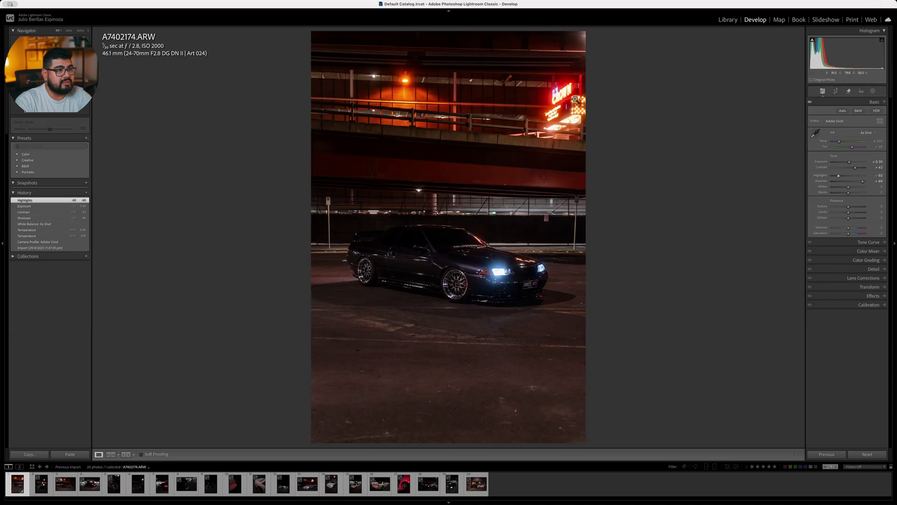
# Check the sign and headlight detail up close, and raise Whites to about +40 and Blacks to about +23.
pyautogui.click(576, 100)
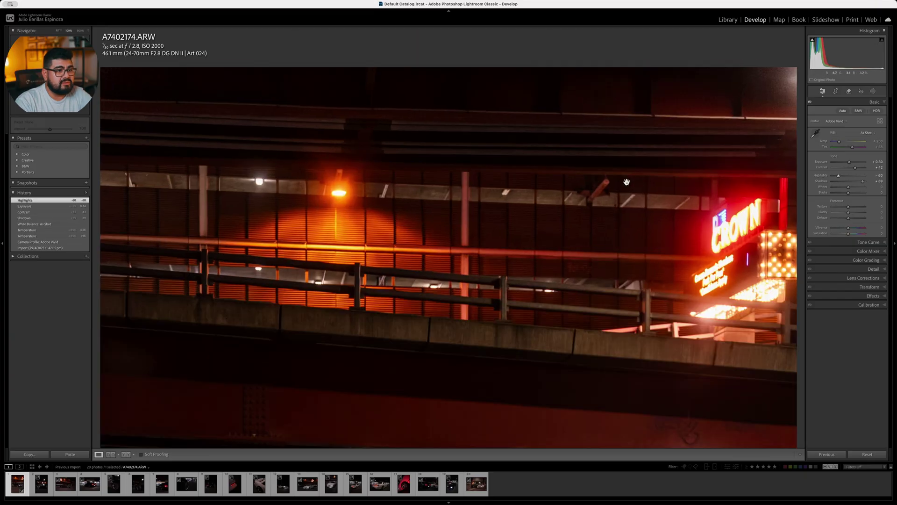
pyautogui.click(750, 228)
pyautogui.click(525, 280)
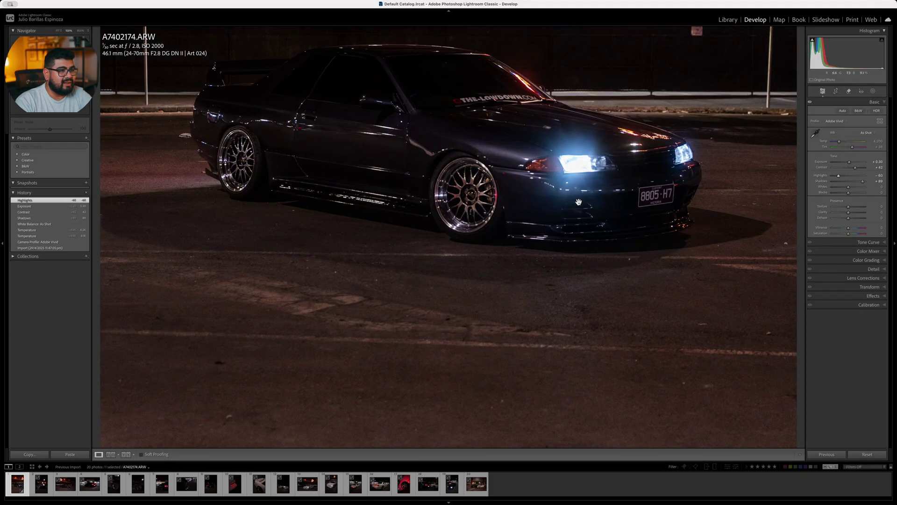
pyautogui.moveTo(579, 202); pyautogui.dragTo(699, 339)
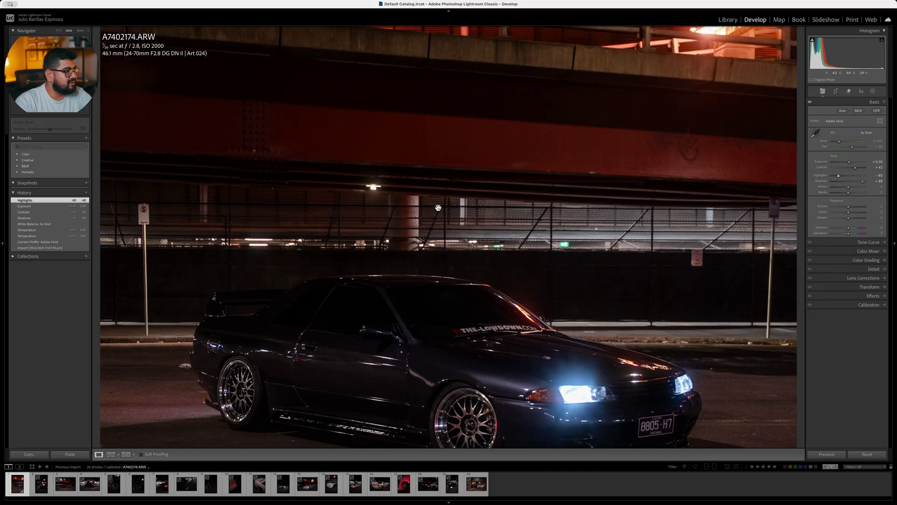
pyautogui.click(749, 195)
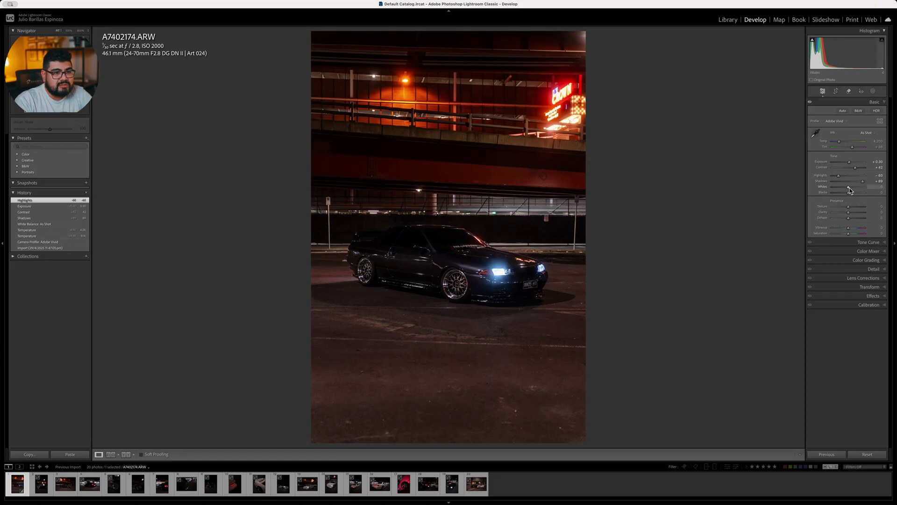
pyautogui.moveTo(850, 189); pyautogui.dragTo(856, 190)
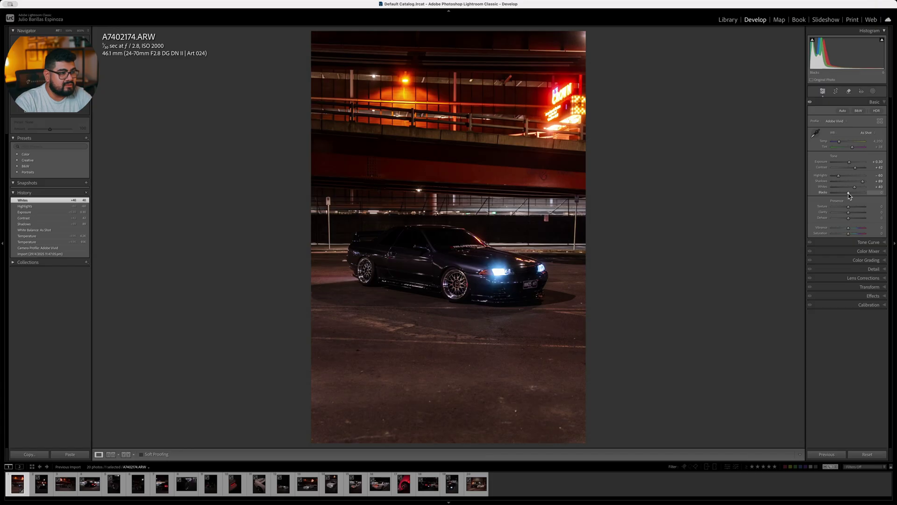
pyautogui.moveTo(849, 192); pyautogui.dragTo(852, 194)
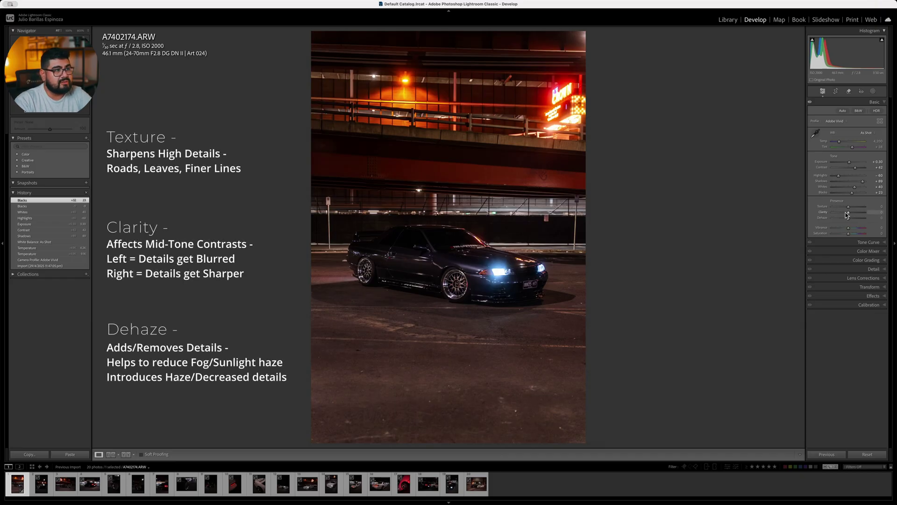
# Examine the light glow around the sign and headlights, set Clarity to -14, and try different Dehaze amounts before resetting Dehaze to 0.
pyautogui.click(581, 94)
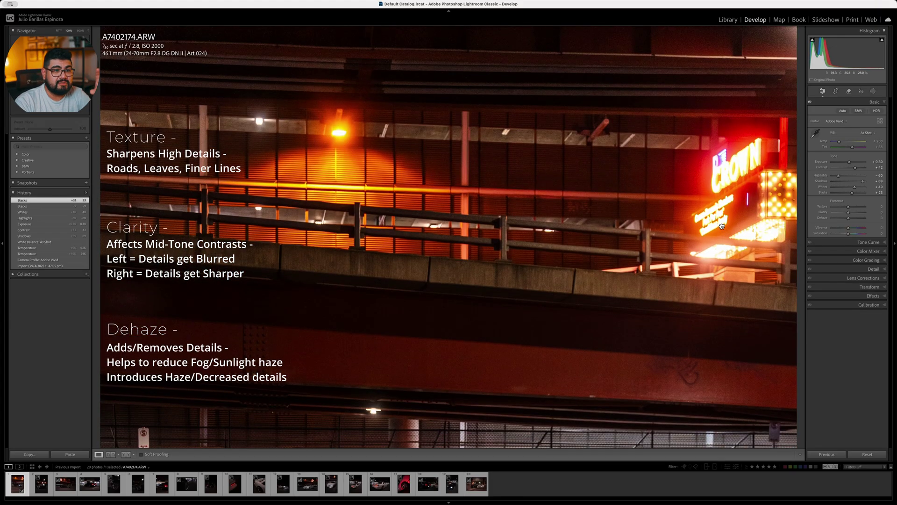
pyautogui.moveTo(723, 225); pyautogui.dragTo(710, 179)
pyautogui.scroll(-10, 710, 179)
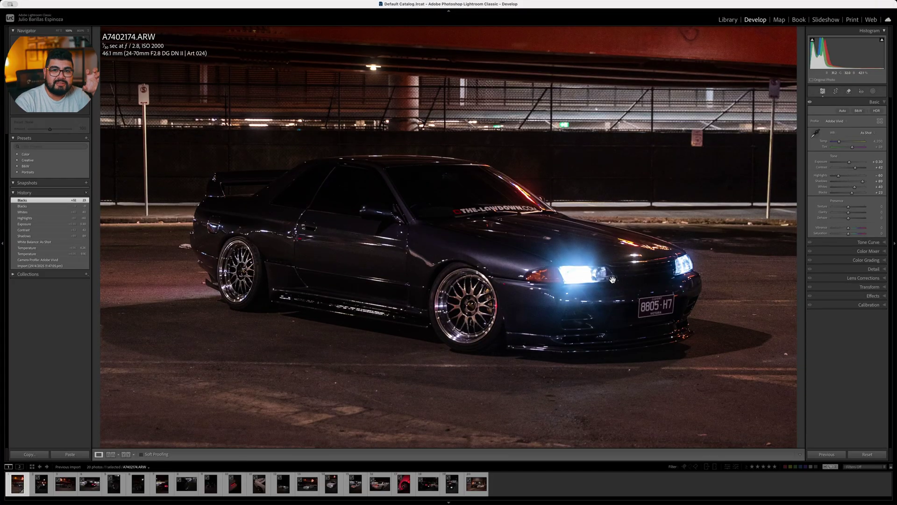
pyautogui.click(617, 280)
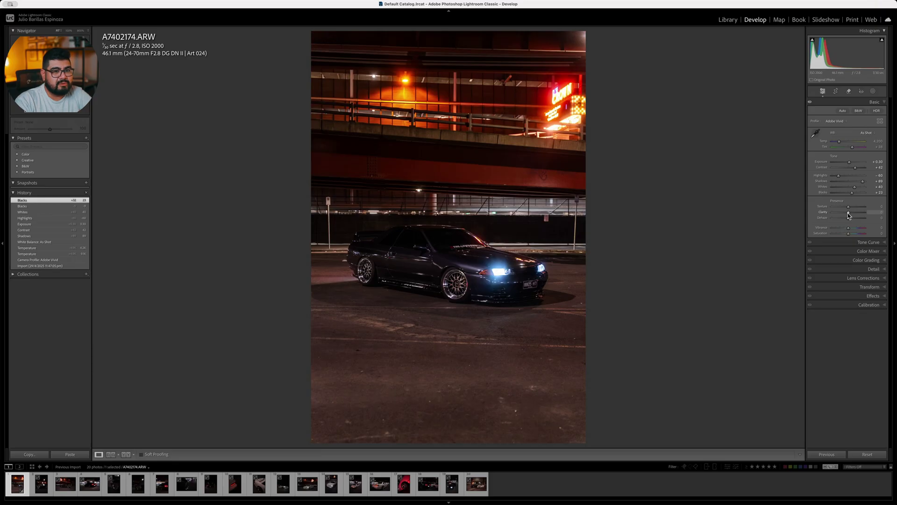
pyautogui.moveTo(848, 213); pyautogui.dragTo(837, 221)
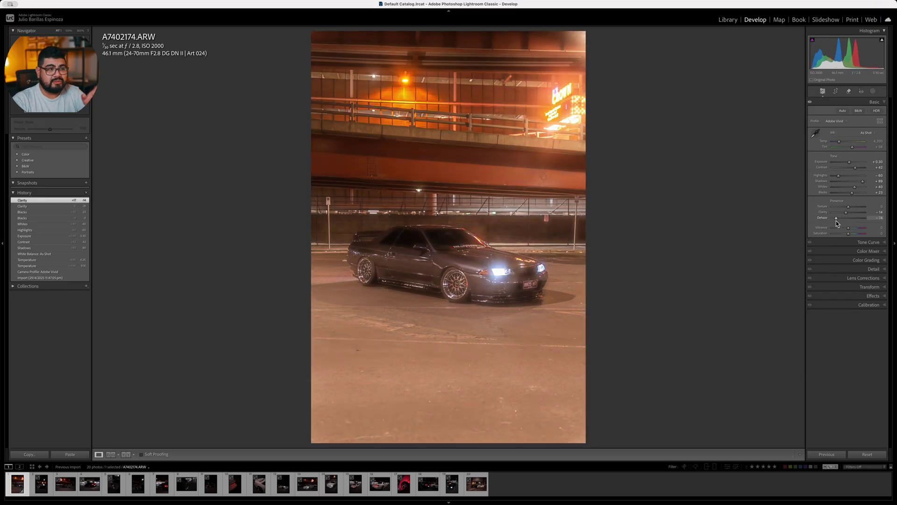
pyautogui.moveTo(836, 220); pyautogui.dragTo(849, 220)
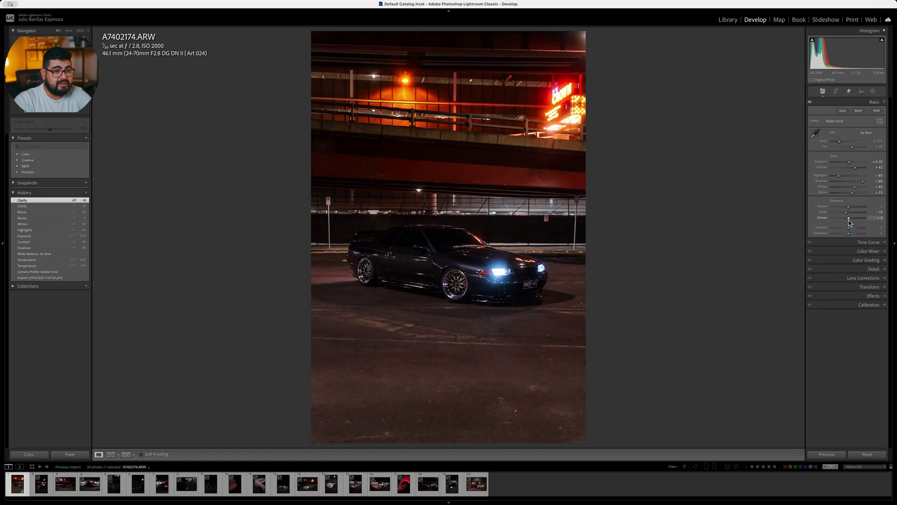
pyautogui.doubleClick(849, 220)
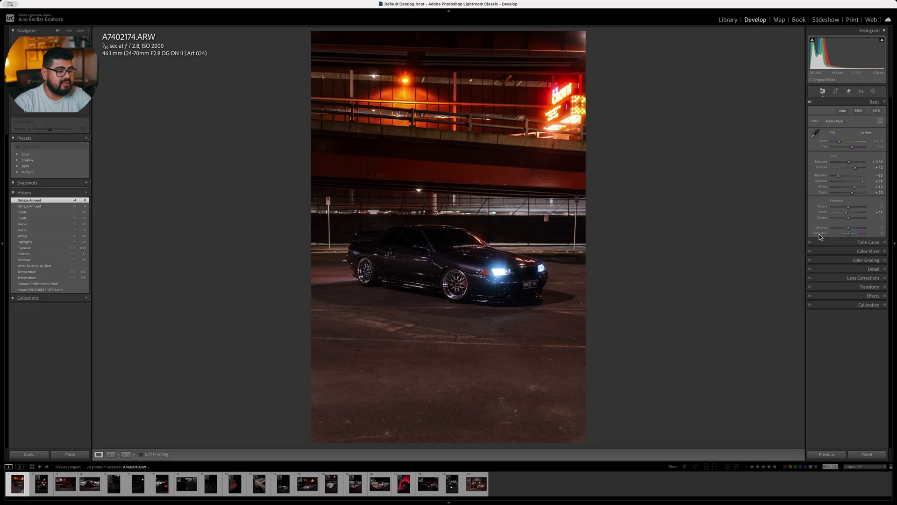
# Reshape the main point curve by lifting the black point, lowering the shadows, raising the midtones and anchoring the highlights.
pyautogui.click(874, 243)
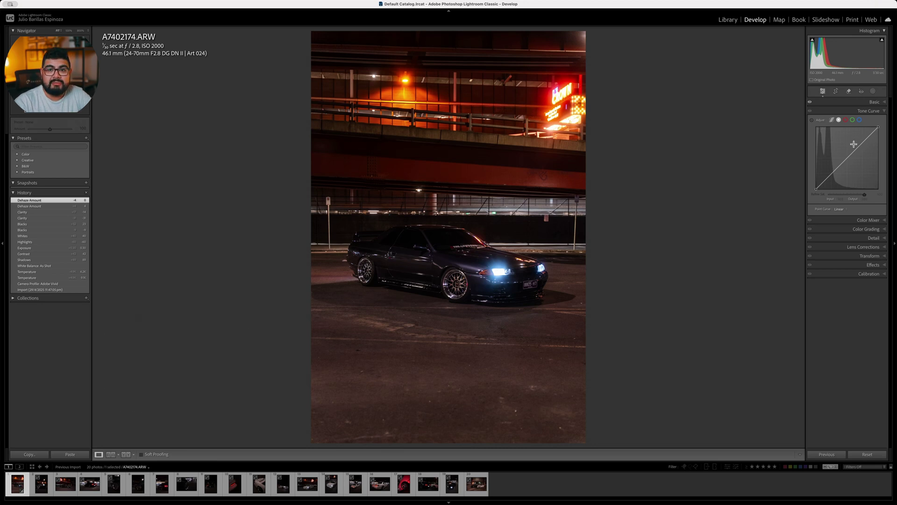
pyautogui.moveTo(816, 188); pyautogui.dragTo(815, 182)
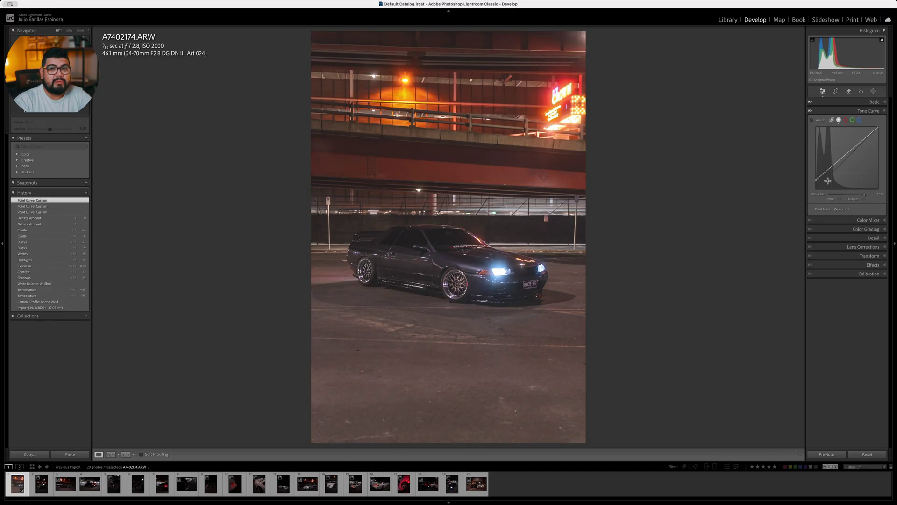
pyautogui.moveTo(825, 171); pyautogui.dragTo(828, 176)
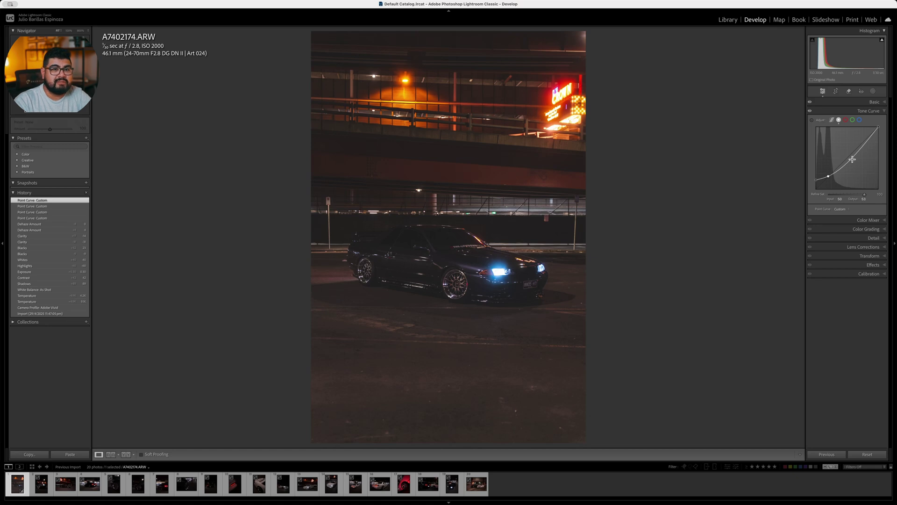
pyautogui.moveTo(851, 161); pyautogui.dragTo(845, 155)
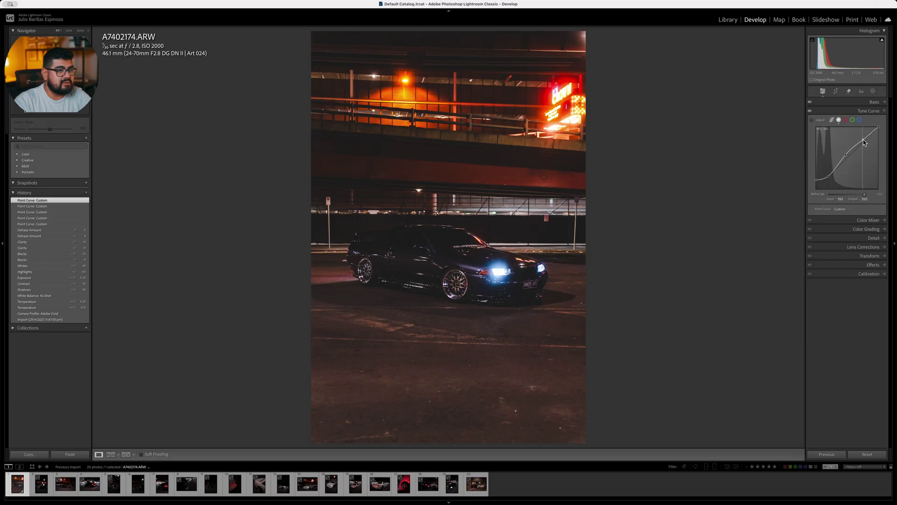
pyautogui.click(864, 140)
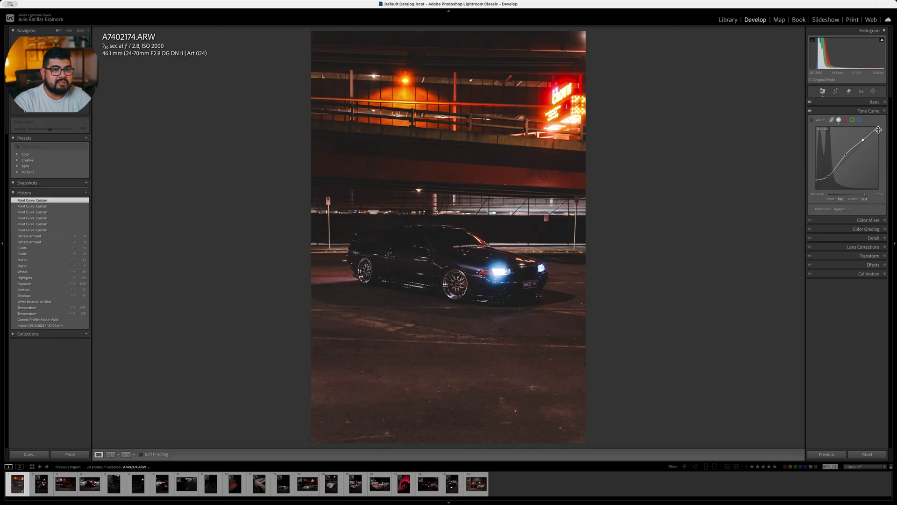
# Lower the white end of the main point curve to an output of about 212 and raise its shadow point slightly.
pyautogui.moveTo(878, 127); pyautogui.dragTo(879, 164)
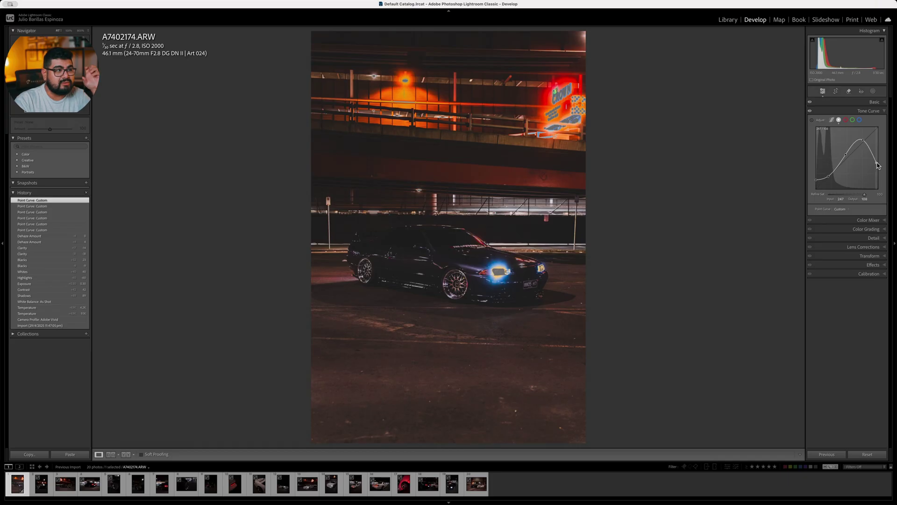
pyautogui.moveTo(878, 165); pyautogui.dragTo(881, 163)
pyautogui.moveTo(881, 157); pyautogui.dragTo(879, 137)
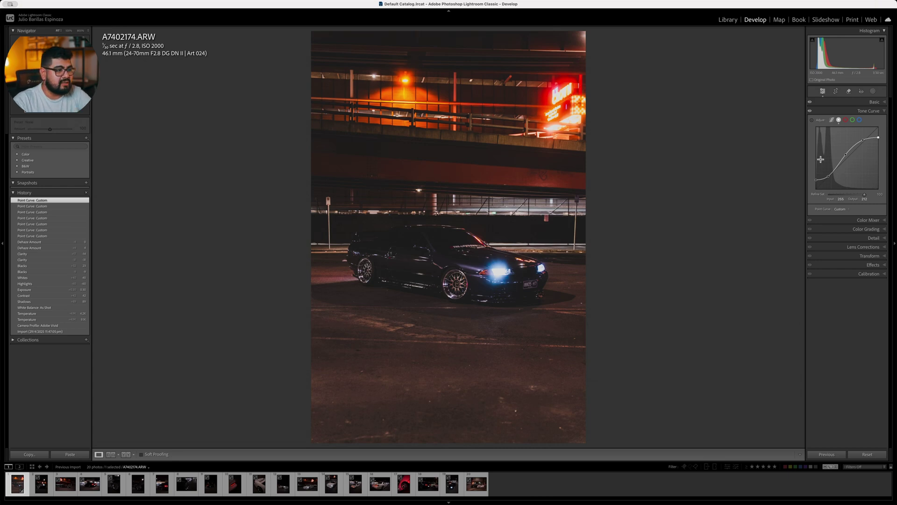
pyautogui.click(830, 176)
pyautogui.moveTo(830, 175); pyautogui.dragTo(829, 174)
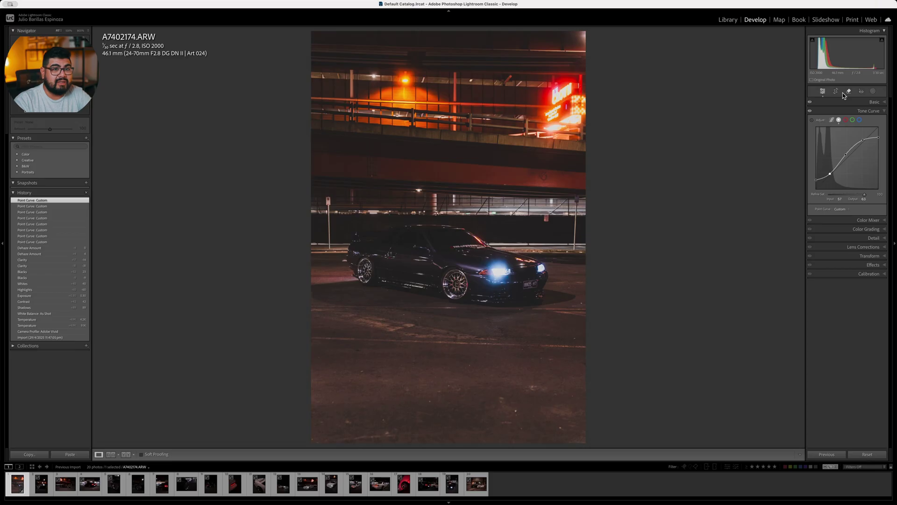
# Build a gentle S-curve in the red channel with lifted blacks, lower shadows, raised midtones and a slightly lowered white end.
pyautogui.click(846, 120)
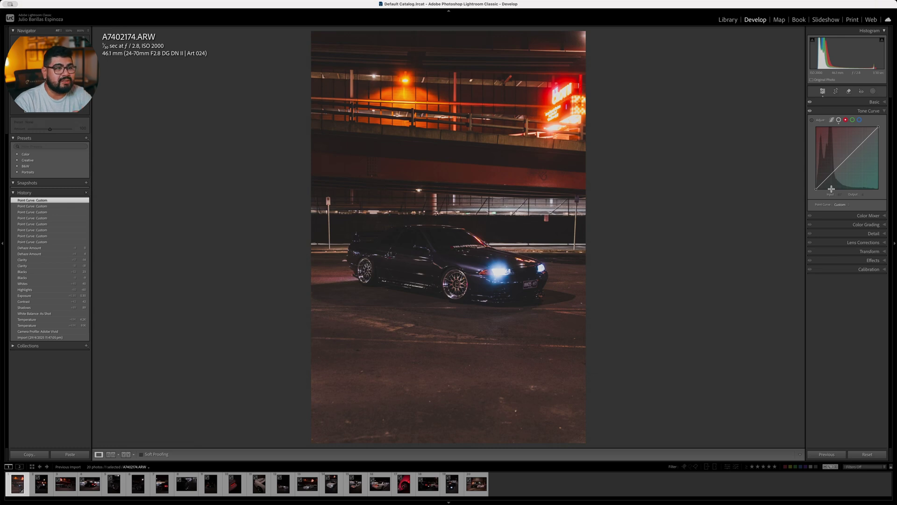
pyautogui.moveTo(816, 188); pyautogui.dragTo(832, 178)
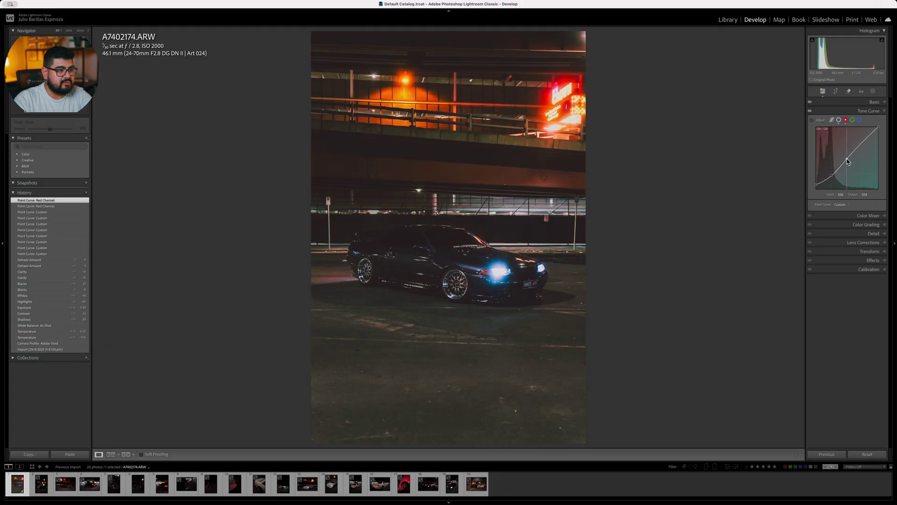
pyautogui.moveTo(847, 161); pyautogui.dragTo(846, 157)
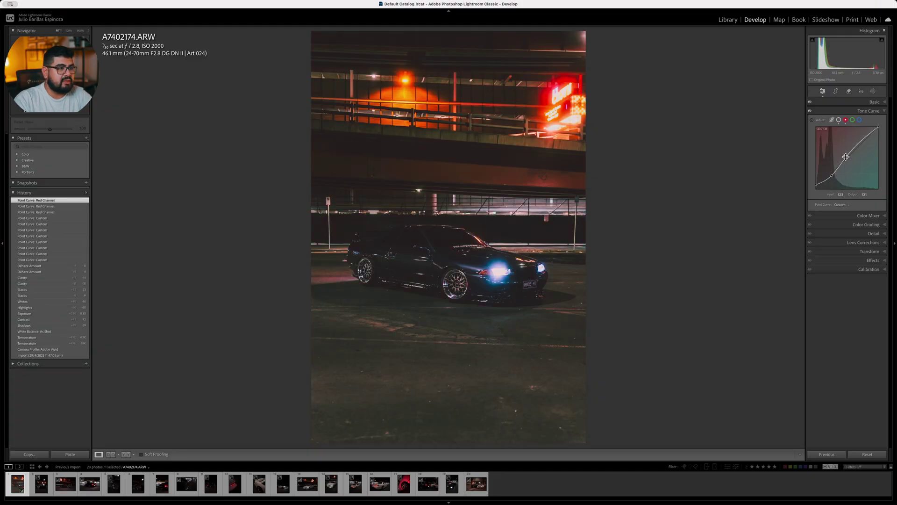
pyautogui.click(868, 137)
pyautogui.moveTo(878, 127); pyautogui.dragTo(879, 129)
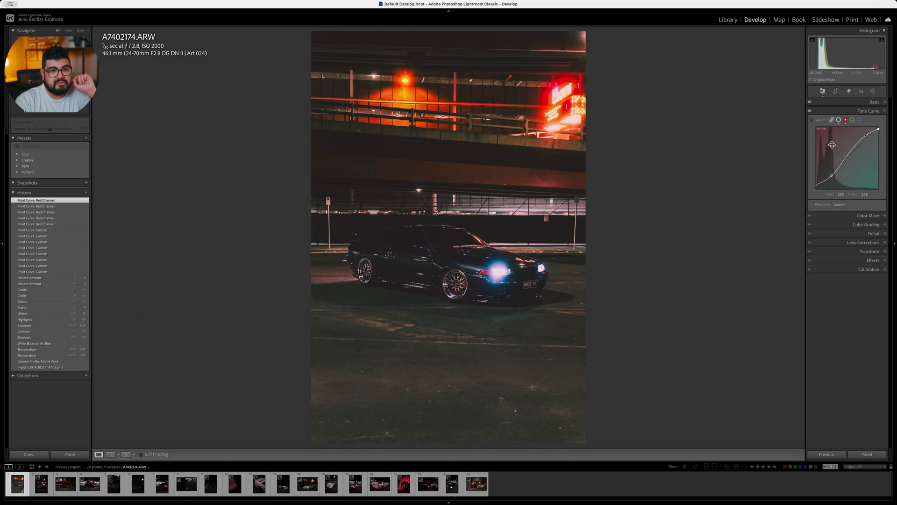
# Copy the red channel's curve settings and paste them into the green and blue channels.
pyautogui.rightClick(837, 145)
pyautogui.click(861, 163)
pyautogui.click(852, 120)
pyautogui.rightClick(844, 146)
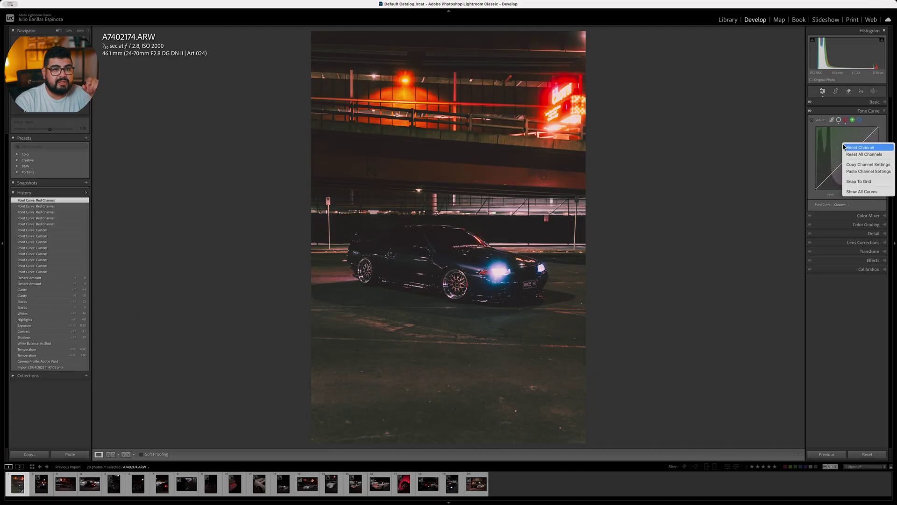
pyautogui.click(868, 171)
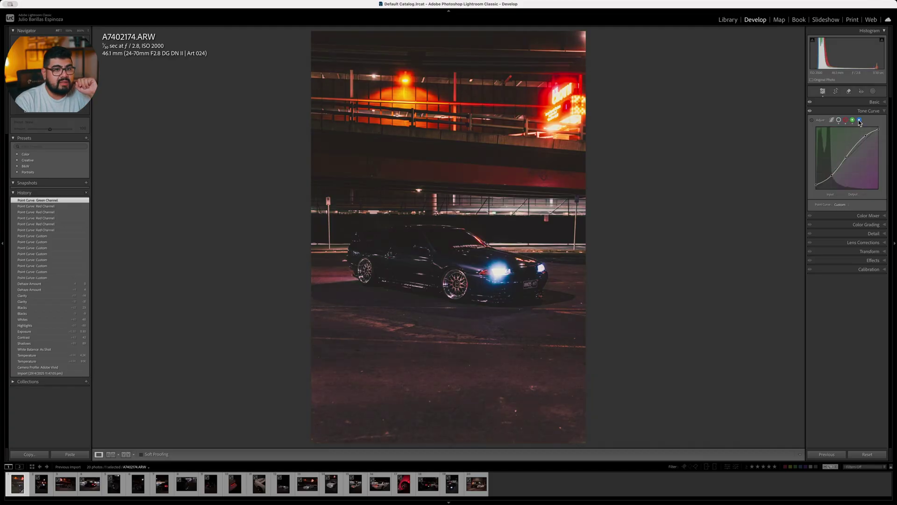
pyautogui.click(860, 120)
pyautogui.rightClick(832, 149)
pyautogui.click(856, 173)
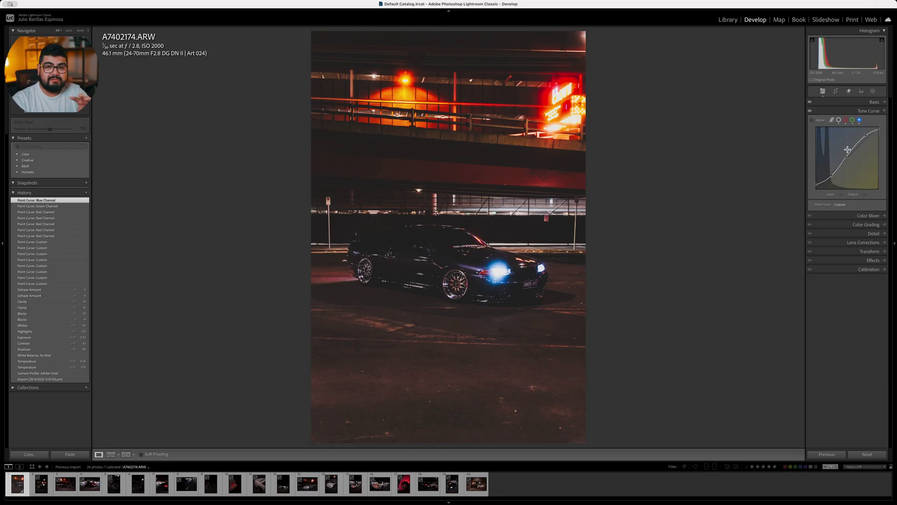
# Refine the green channel curve by raising the shadow point slightly and adjusting the midtone and highlight points.
pyautogui.click(852, 120)
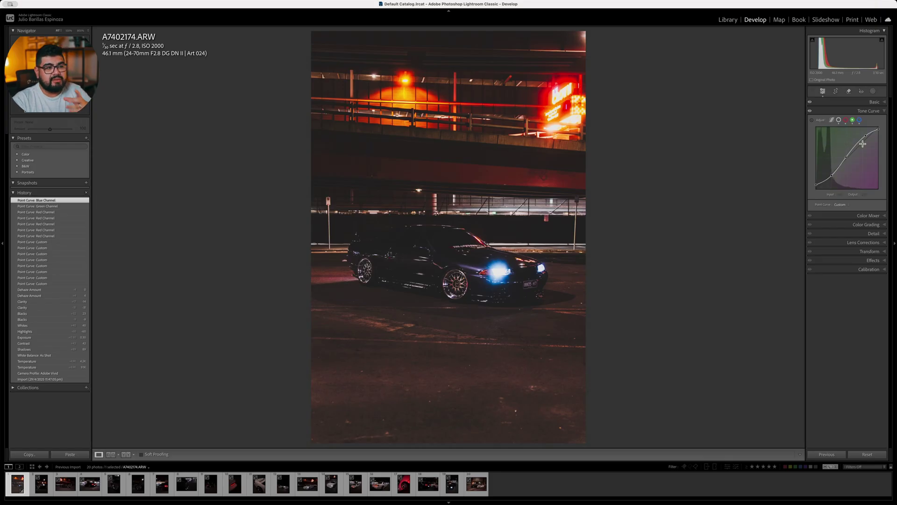
pyautogui.click(832, 174)
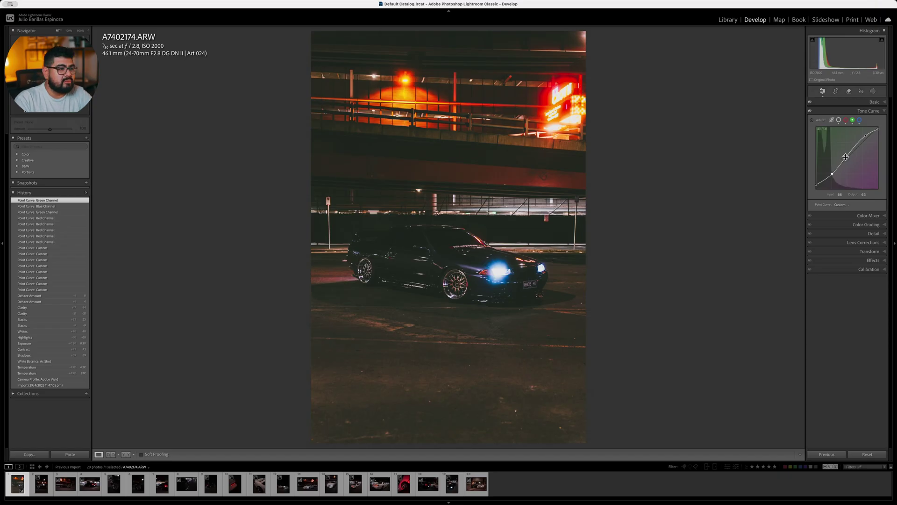
pyautogui.moveTo(845, 157); pyautogui.dragTo(867, 136)
# Refine the blue channel curve by raising the midtones and slightly lowering the highlight and shadow points, and finish the tone curve.
pyautogui.click(860, 120)
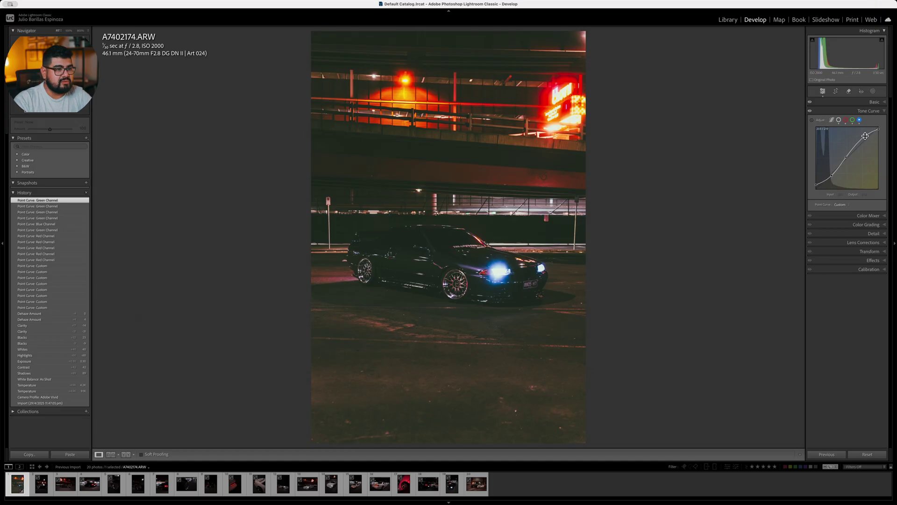
pyautogui.moveTo(847, 157); pyautogui.dragTo(849, 157)
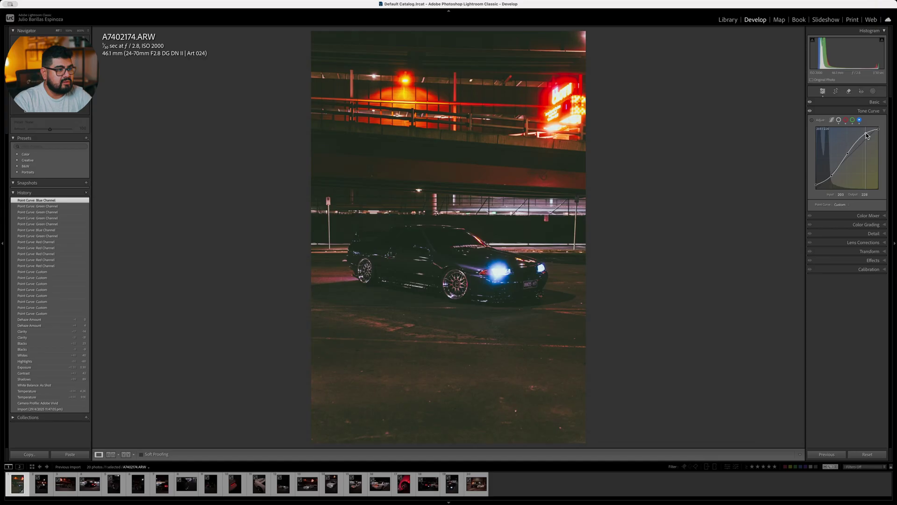
pyautogui.moveTo(866, 135); pyautogui.dragTo(864, 136)
pyautogui.moveTo(834, 175); pyautogui.dragTo(833, 179)
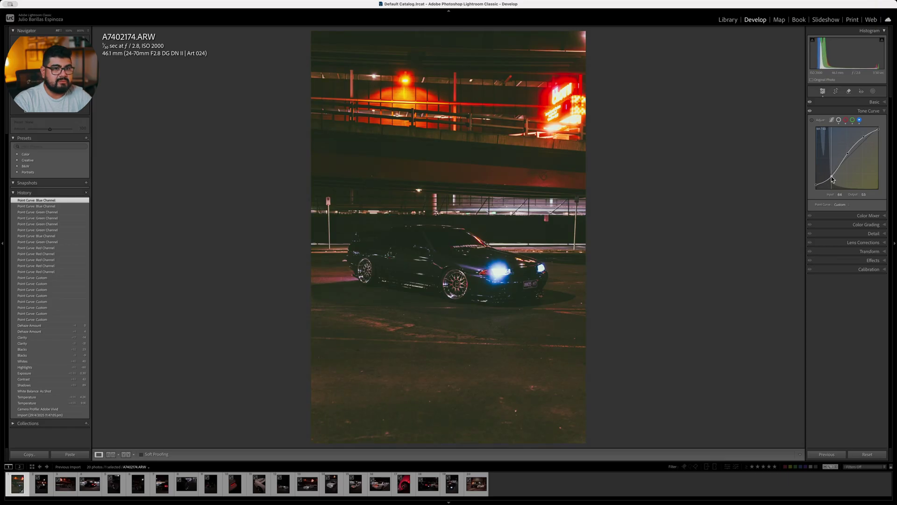
pyautogui.moveTo(831, 176); pyautogui.dragTo(832, 176)
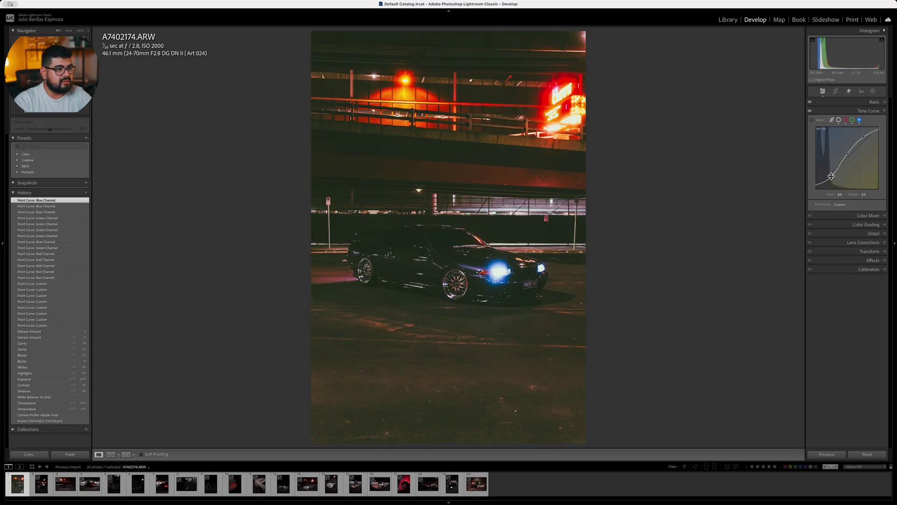
pyautogui.click(881, 112)
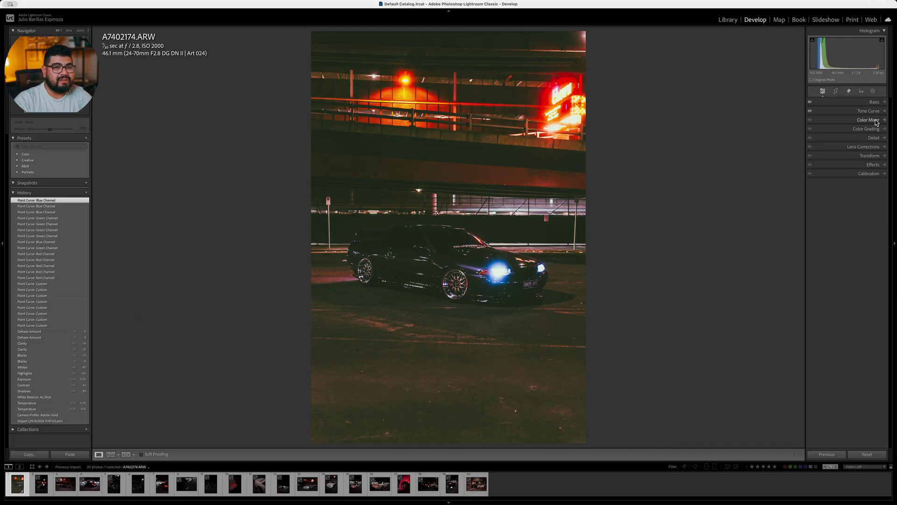
# Open the Color Mixer, look at its Color adjustment mode and return to HSL.
pyautogui.click(876, 121)
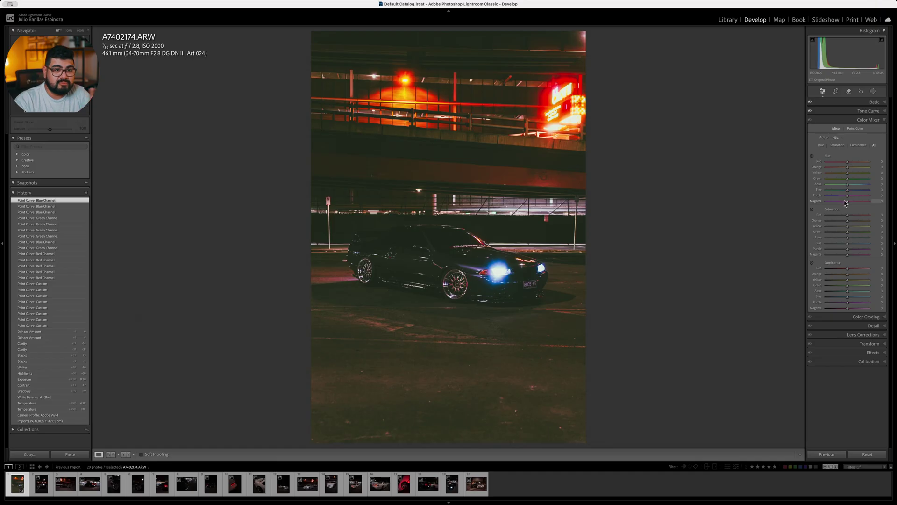
pyautogui.click(839, 138)
pyautogui.click(840, 143)
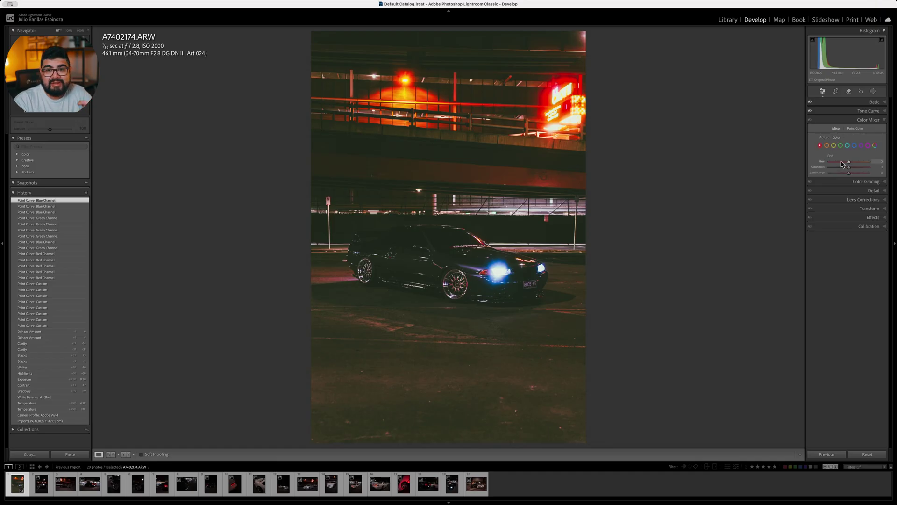
pyautogui.click(842, 137)
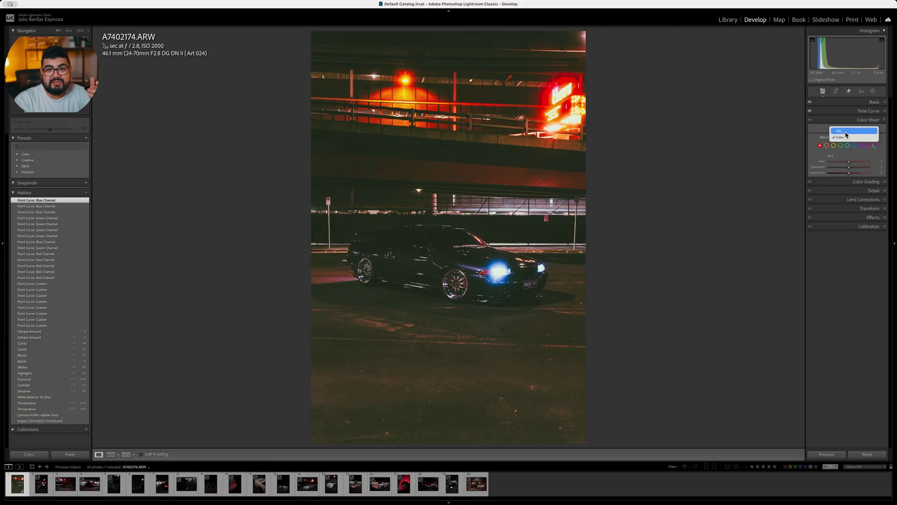
pyautogui.click(847, 135)
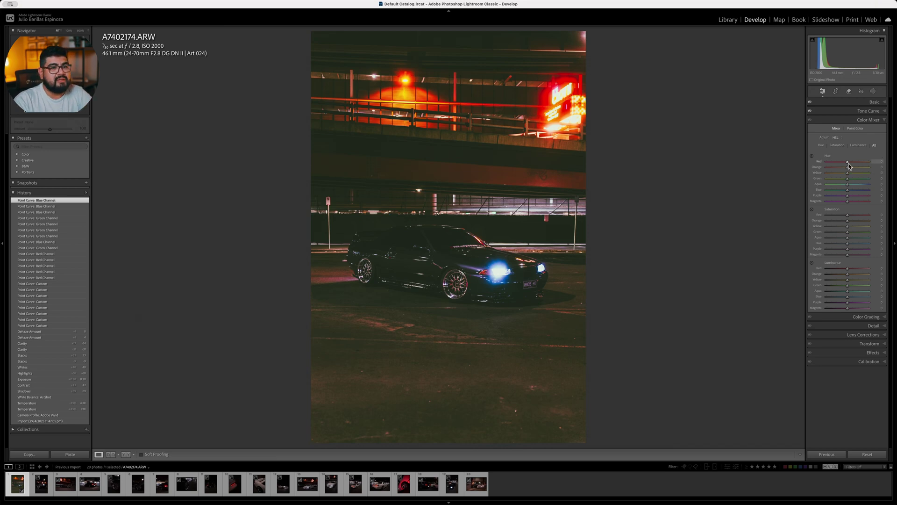
# Set the mixer hues to Red -27, Orange about +4, Yellow about +19, Green -27, Blue about -32 and Aqua about +27.
pyautogui.moveTo(850, 165)
pyautogui.mouseDown()
pyautogui.moveTo(838, 164)
pyautogui.moveTo(849, 167)
pyautogui.mouseUp()
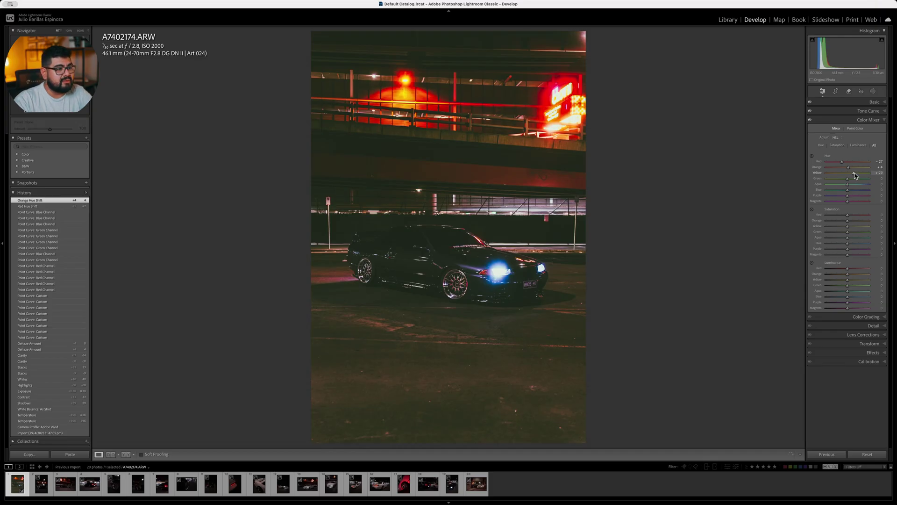
pyautogui.moveTo(856, 176); pyautogui.dragTo(852, 174)
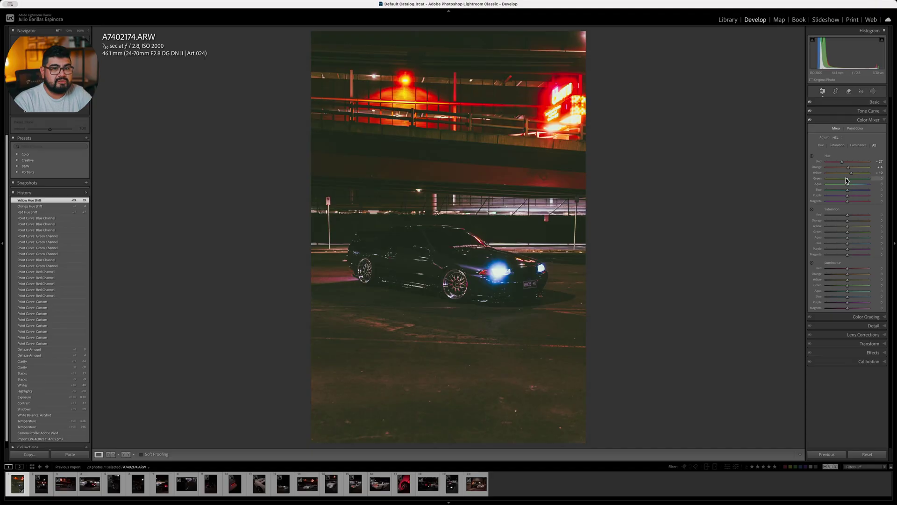
pyautogui.moveTo(846, 178); pyautogui.dragTo(846, 179)
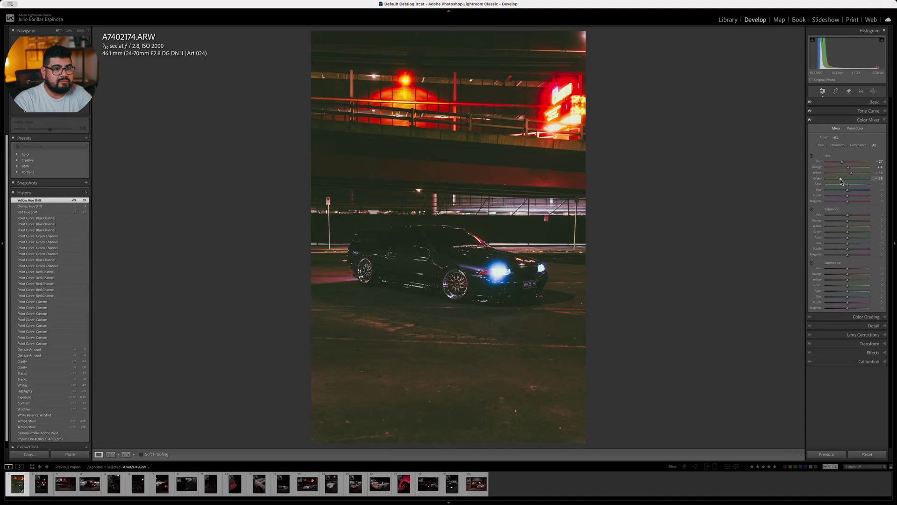
pyautogui.moveTo(842, 179); pyautogui.dragTo(842, 178)
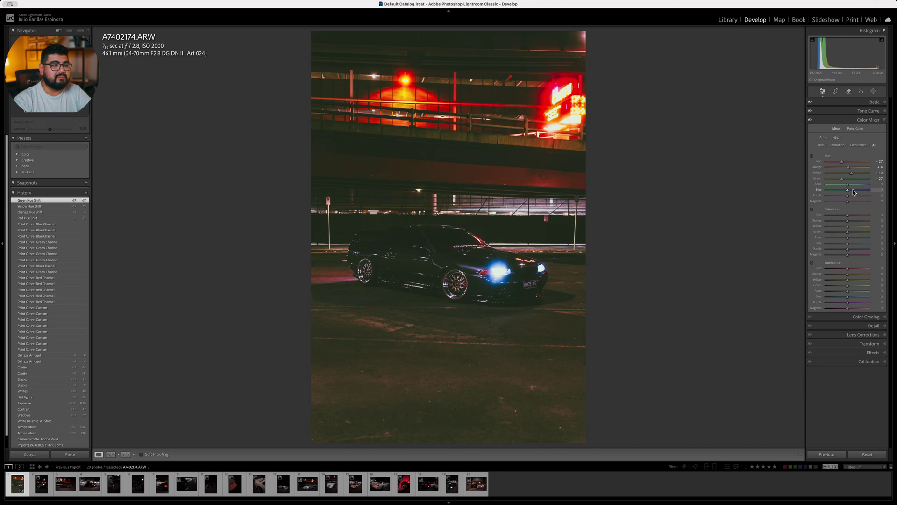
pyautogui.moveTo(853, 189); pyautogui.dragTo(841, 193)
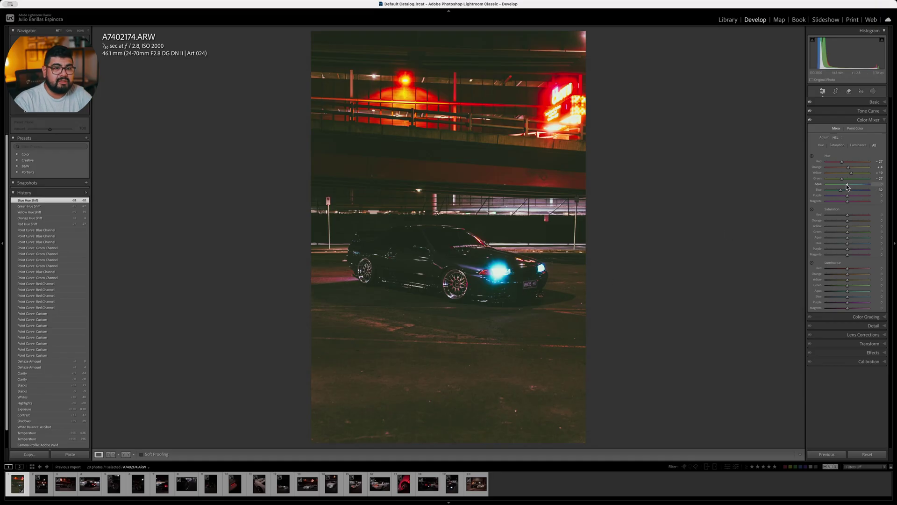
pyautogui.moveTo(848, 187)
pyautogui.mouseDown()
pyautogui.moveTo(826, 187)
pyautogui.moveTo(864, 187)
pyautogui.moveTo(830, 187)
pyautogui.moveTo(854, 187)
pyautogui.mouseUp()
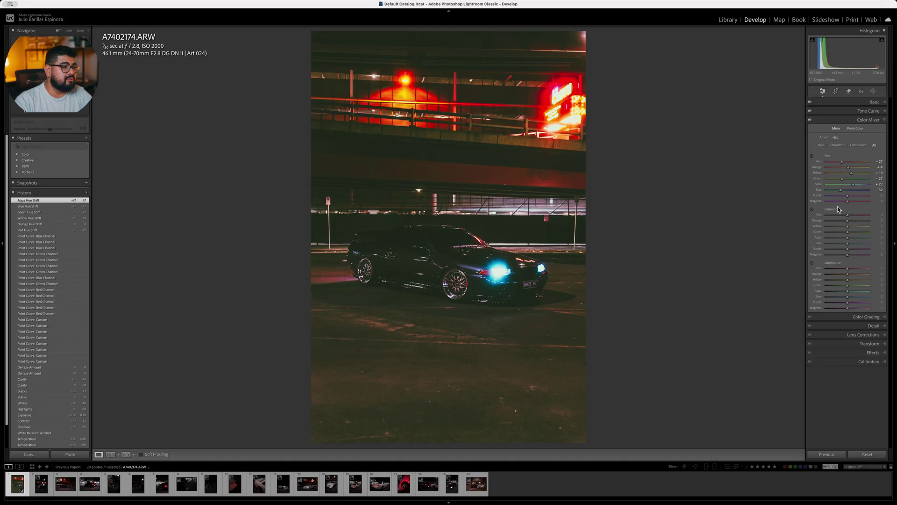
# Examine the car up close and set the Purple hue to about -49, resetting it once for comparison.
pyautogui.moveTo(848, 196)
pyautogui.mouseDown()
pyautogui.moveTo(829, 199)
pyautogui.moveTo(847, 195)
pyautogui.mouseUp()
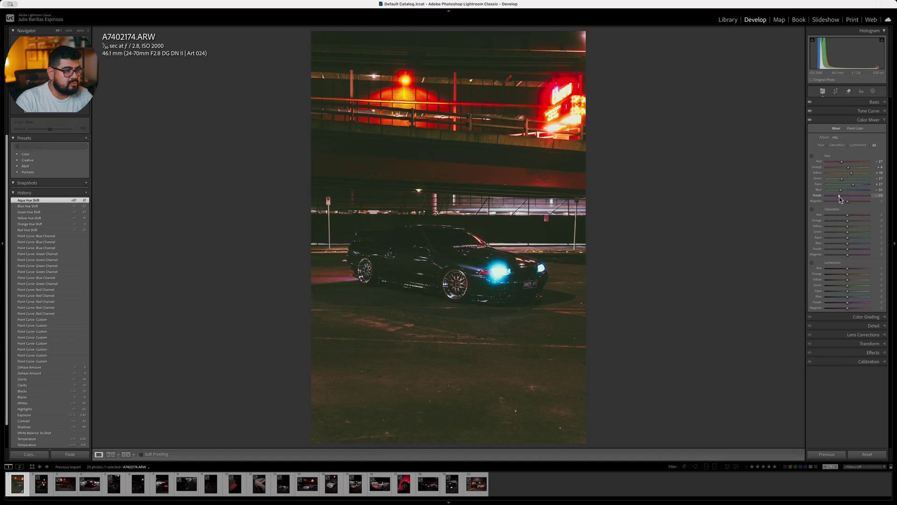
pyautogui.moveTo(839, 198); pyautogui.dragTo(839, 198)
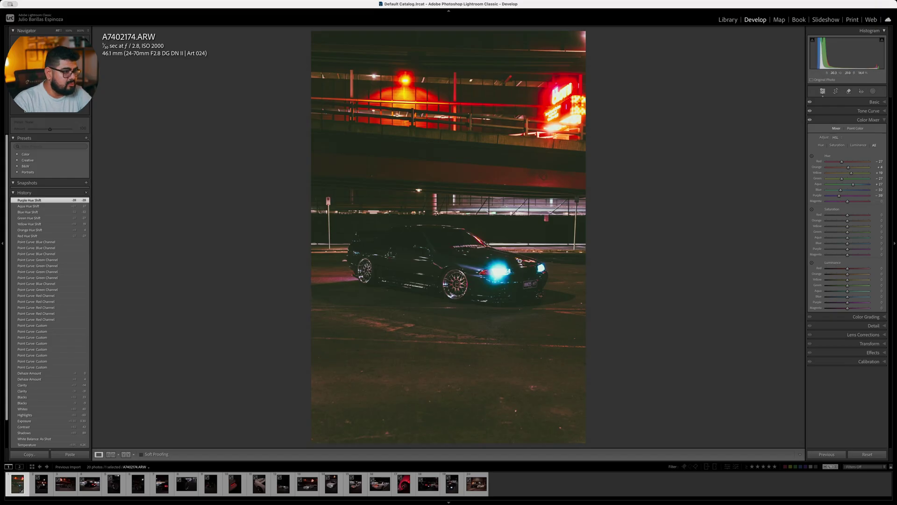
pyautogui.click(485, 268)
pyautogui.moveTo(840, 197)
pyautogui.mouseDown()
pyautogui.moveTo(850, 197)
pyautogui.moveTo(838, 200)
pyautogui.mouseUp()
pyautogui.doubleClick(849, 199)
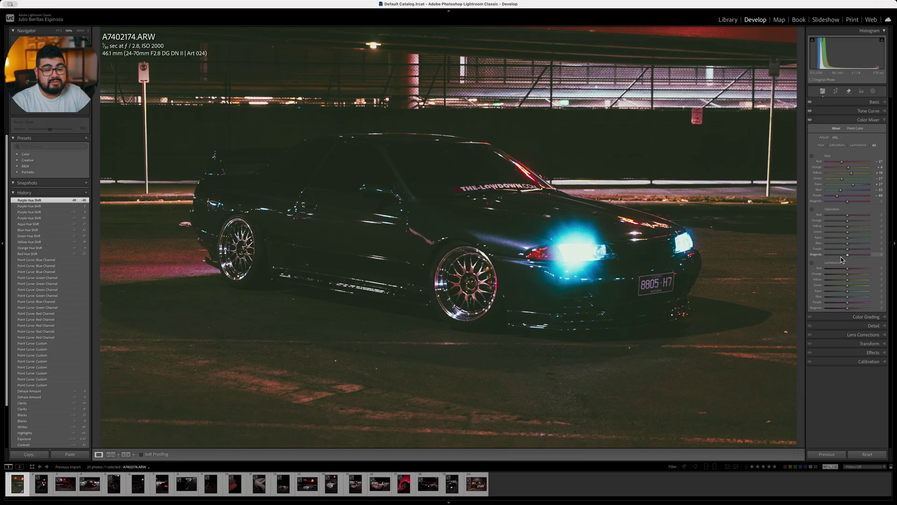
# Lower the Red luminance to about -35 after trying the Red saturation and inspecting the red neon sign up close.
pyautogui.click(636, 243)
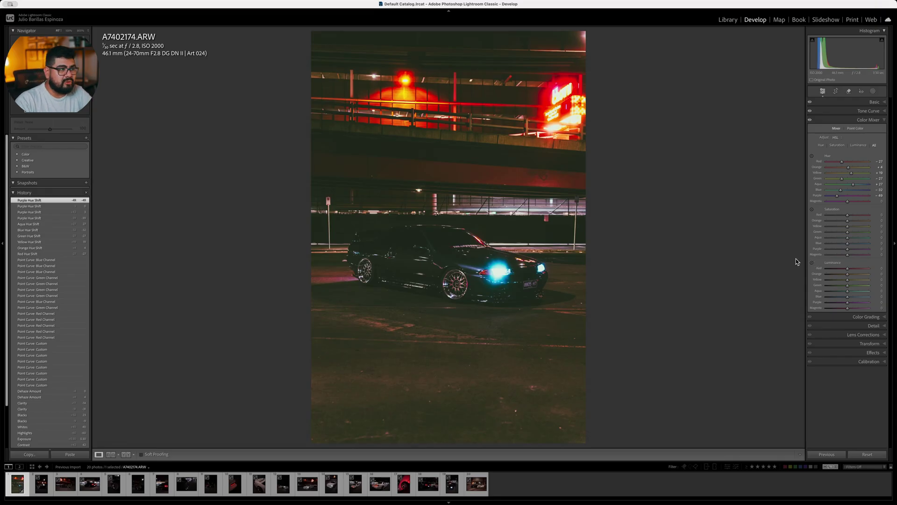
pyautogui.doubleClick(849, 270)
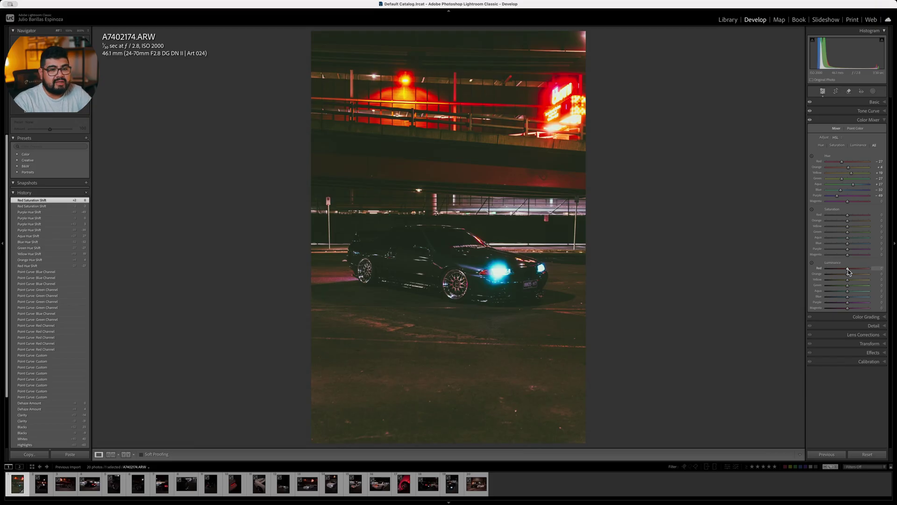
pyautogui.click(584, 112)
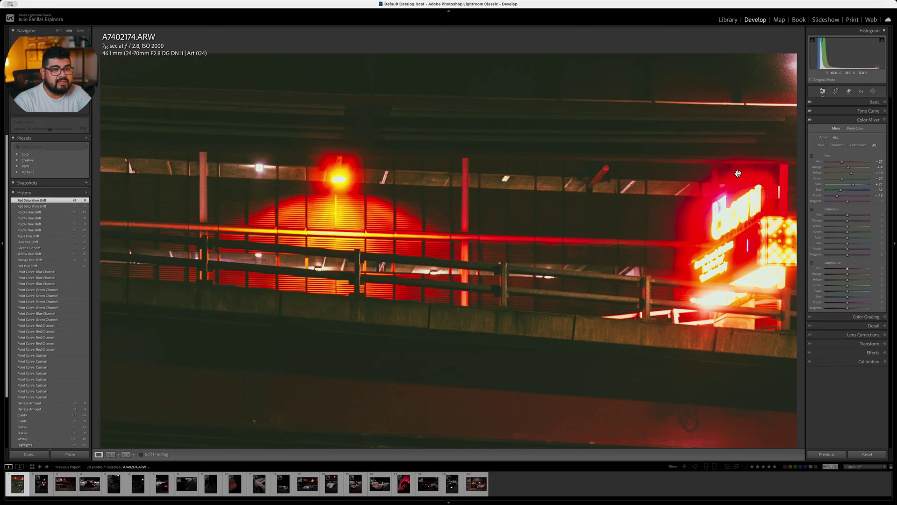
pyautogui.click(739, 203)
pyautogui.moveTo(847, 268); pyautogui.dragTo(841, 271)
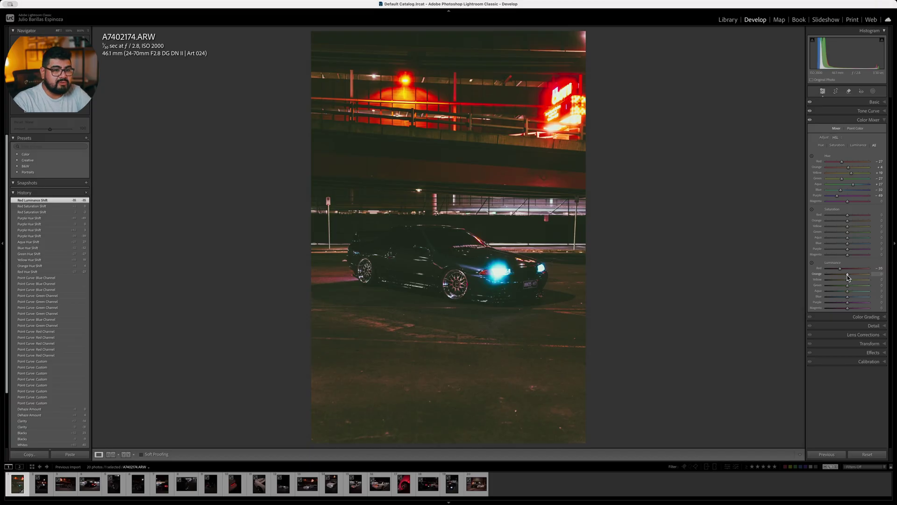
# Set the Orange luminance to -13 and the Yellow luminance to about -43, trying the Green luminance and resetting it.
pyautogui.moveTo(847, 274); pyautogui.dragTo(847, 276)
pyautogui.doubleClick(847, 275)
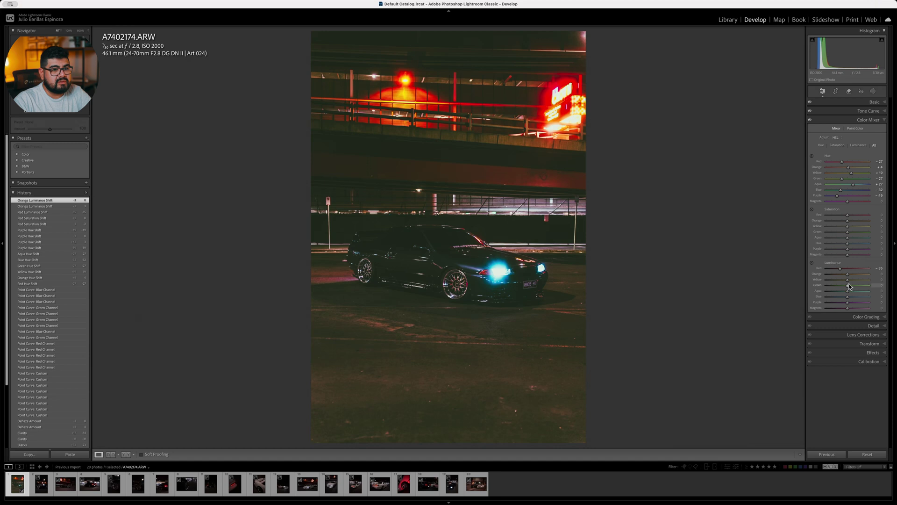
pyautogui.moveTo(863, 279); pyautogui.dragTo(838, 279)
pyautogui.moveTo(847, 275)
pyautogui.mouseDown()
pyautogui.moveTo(865, 288)
pyautogui.moveTo(808, 290)
pyautogui.moveTo(841, 287)
pyautogui.mouseUp()
pyautogui.doubleClick(841, 286)
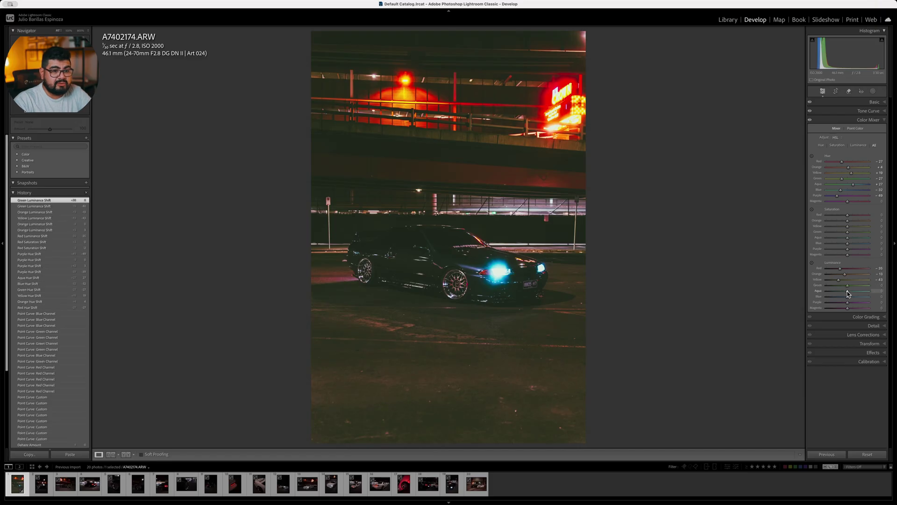
# Set the Blue luminance to about -22 and the Purple luminance to about +22, trying Aqua and Magenta and resetting both.
pyautogui.moveTo(851, 293)
pyautogui.mouseDown()
pyautogui.moveTo(819, 293)
pyautogui.moveTo(850, 292)
pyautogui.moveTo(836, 290)
pyautogui.mouseUp()
pyautogui.doubleClick(848, 294)
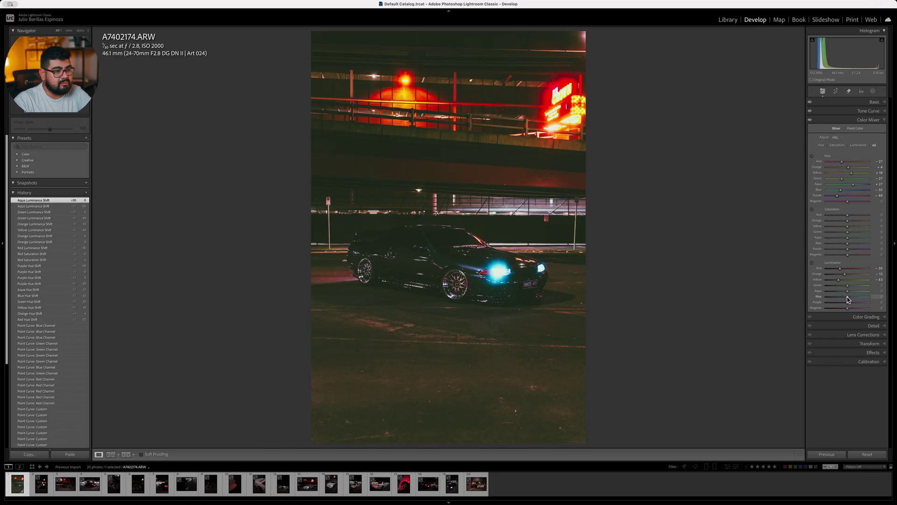
pyautogui.moveTo(848, 297); pyautogui.dragTo(843, 298)
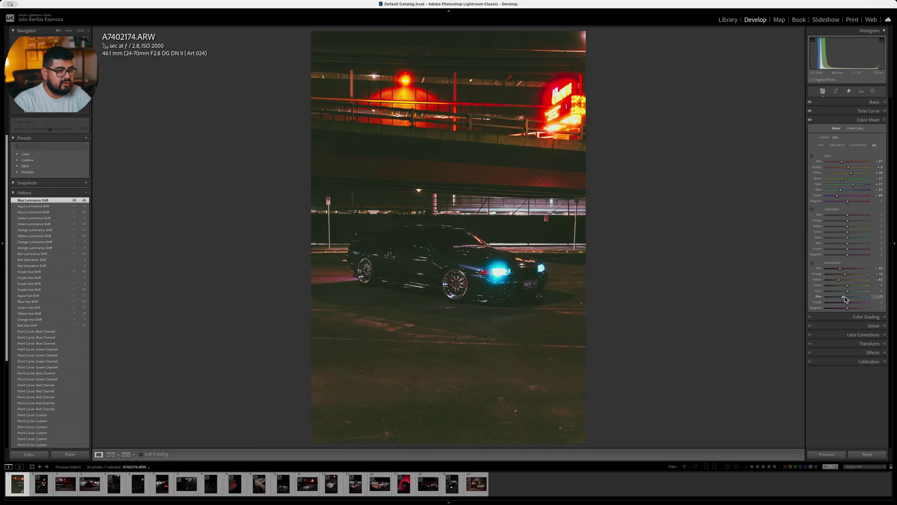
pyautogui.moveTo(845, 297); pyautogui.dragTo(852, 304)
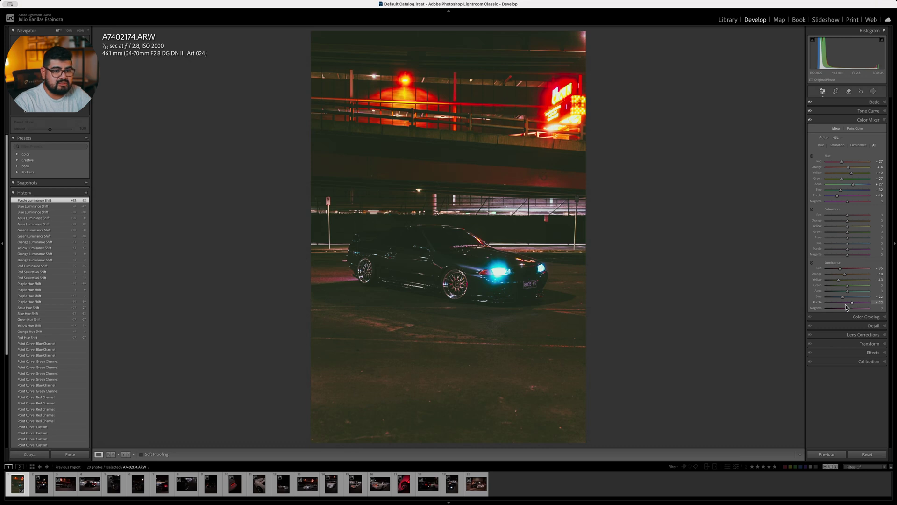
pyautogui.moveTo(857, 307); pyautogui.dragTo(848, 308)
pyautogui.doubleClick(848, 308)
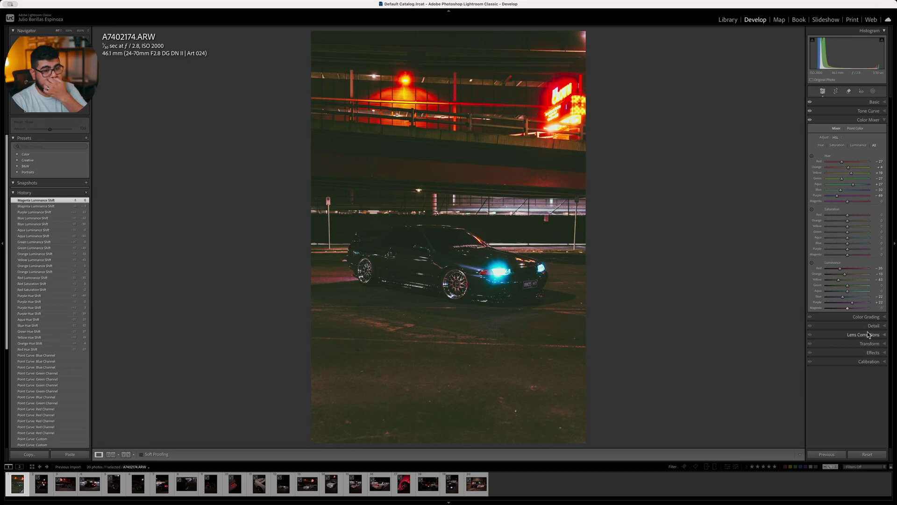
# Color grade the photo with a subtle blue tint in the shadows and a warm tint of hue about 42 in the highlights.
pyautogui.click(870, 316)
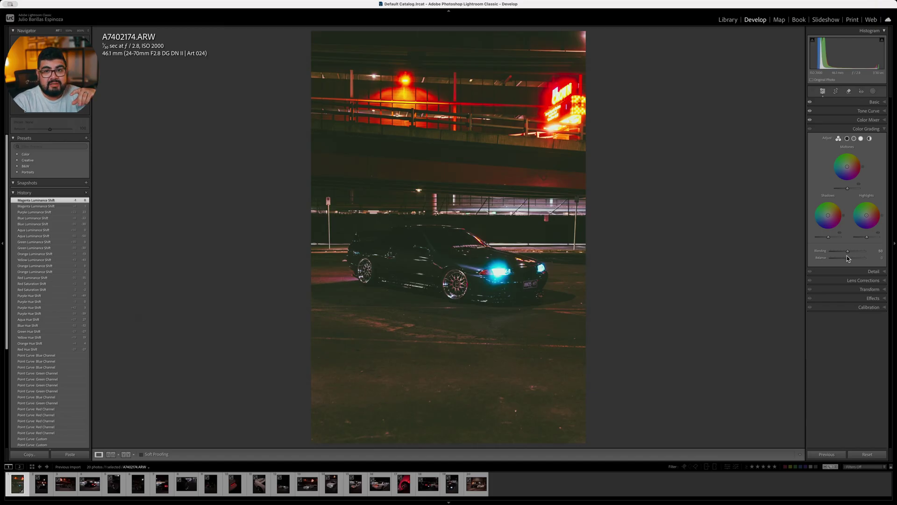
pyautogui.moveTo(828, 216); pyautogui.dragTo(827, 216)
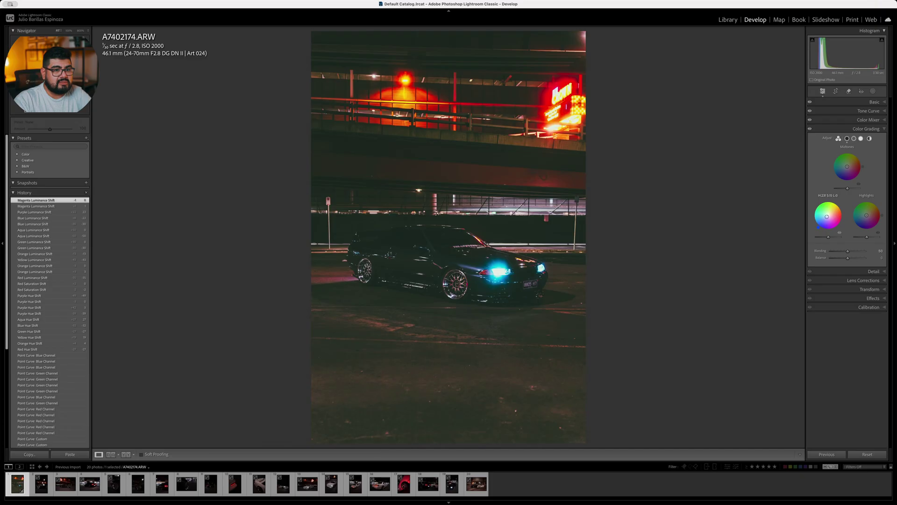
pyautogui.moveTo(827, 217); pyautogui.dragTo(826, 216)
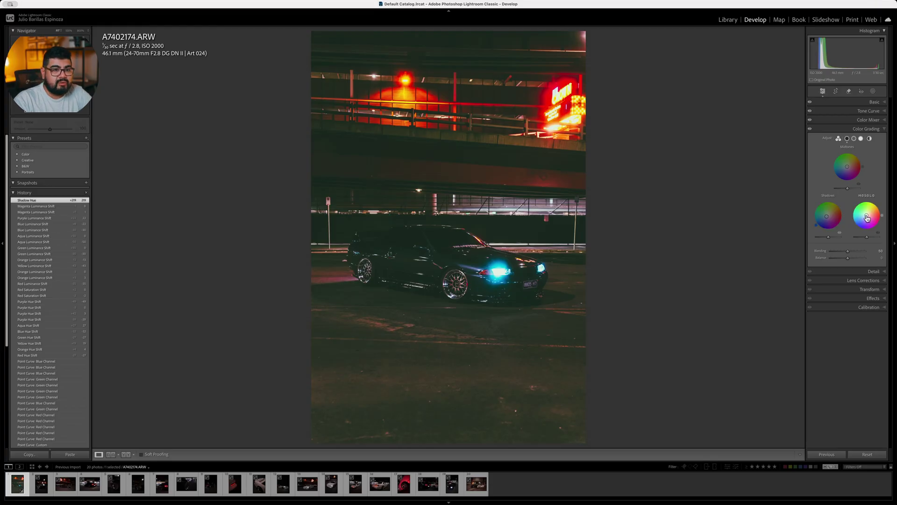
pyautogui.moveTo(867, 217); pyautogui.dragTo(870, 212)
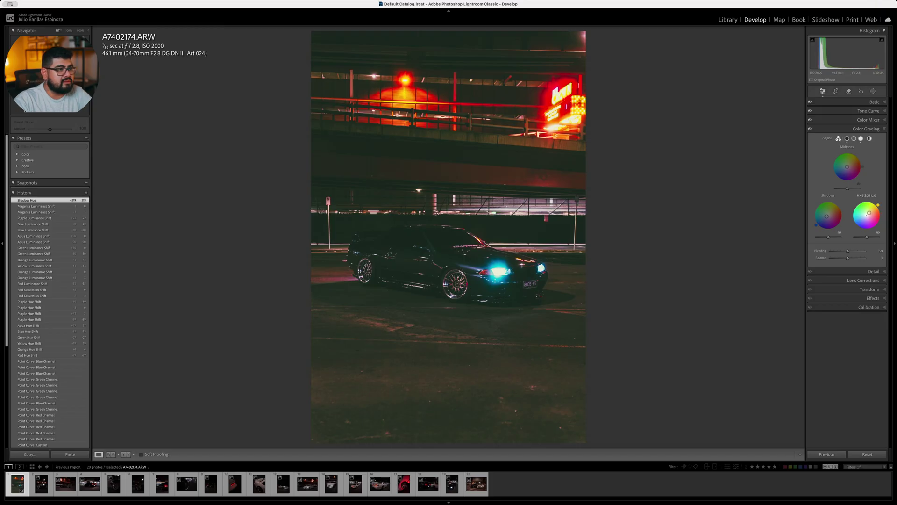
pyautogui.moveTo(870, 212); pyautogui.dragTo(869, 213)
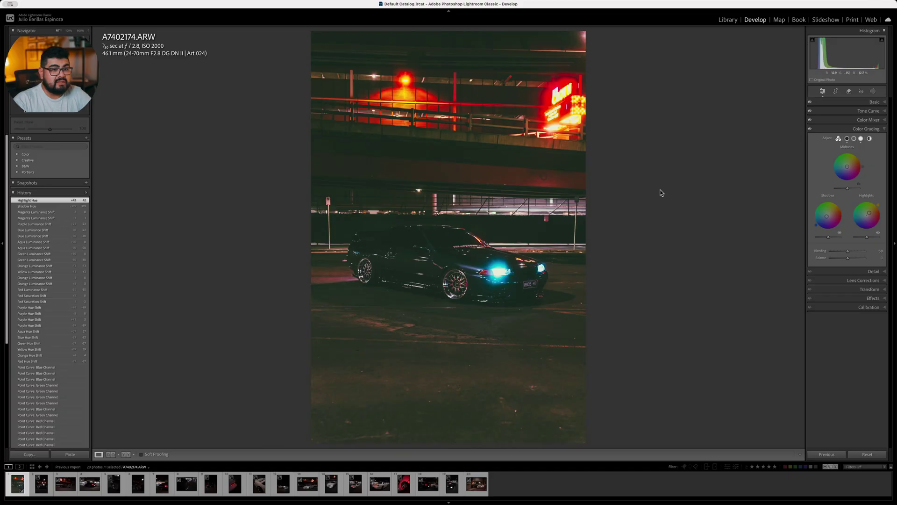
# Set the sharpening amount to 80 and its masking to 100, previewing the edge mask.
pyautogui.click(882, 271)
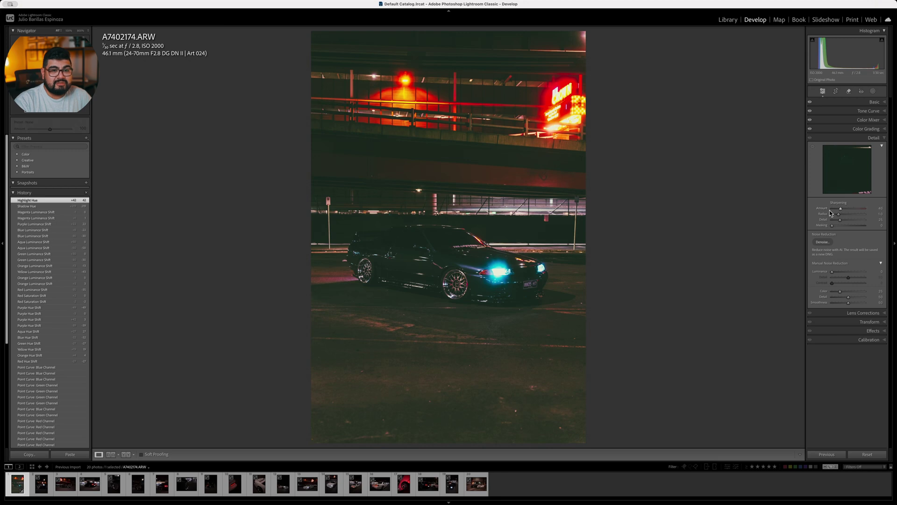
pyautogui.moveTo(842, 211); pyautogui.dragTo(850, 209)
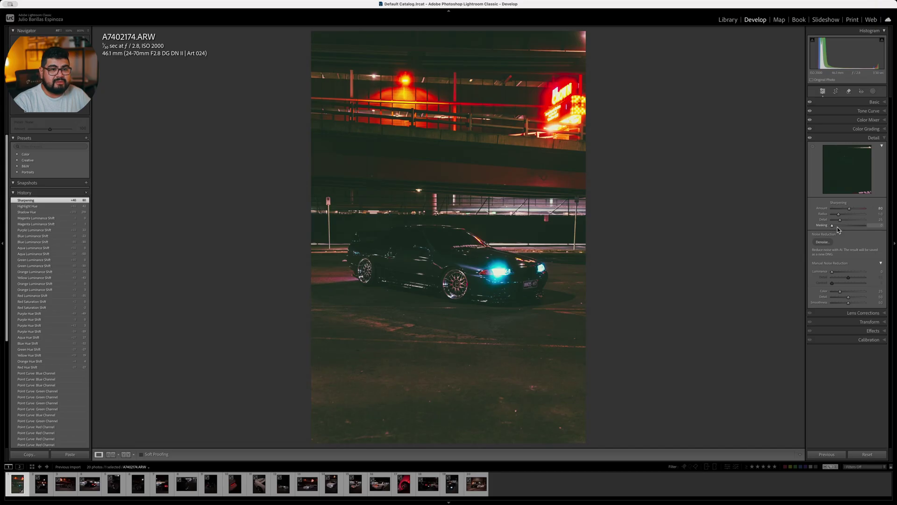
pyautogui.keyDown('alt'); pyautogui.moveTo(838, 226); pyautogui.dragTo(865, 227); pyautogui.keyUp('alt')
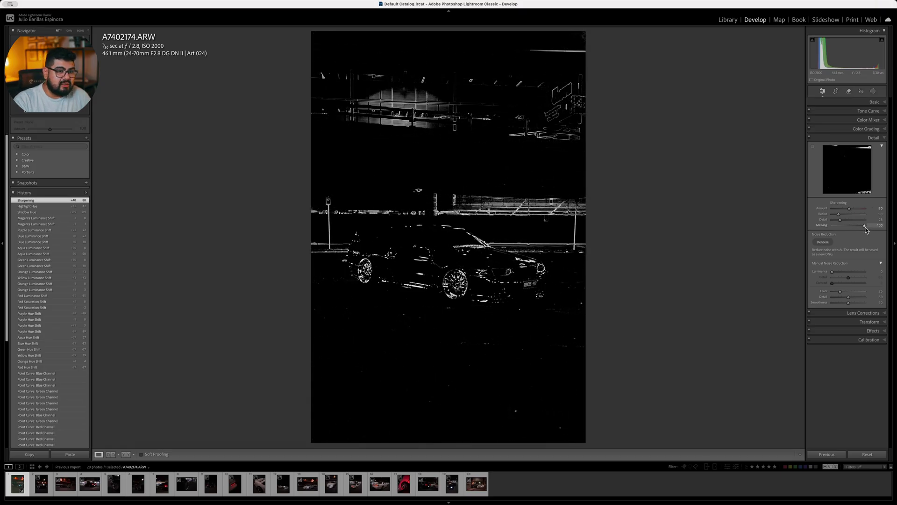
pyautogui.keyDown('alt'); pyautogui.moveTo(866, 229); pyautogui.dragTo(871, 229); pyautogui.keyUp('alt')
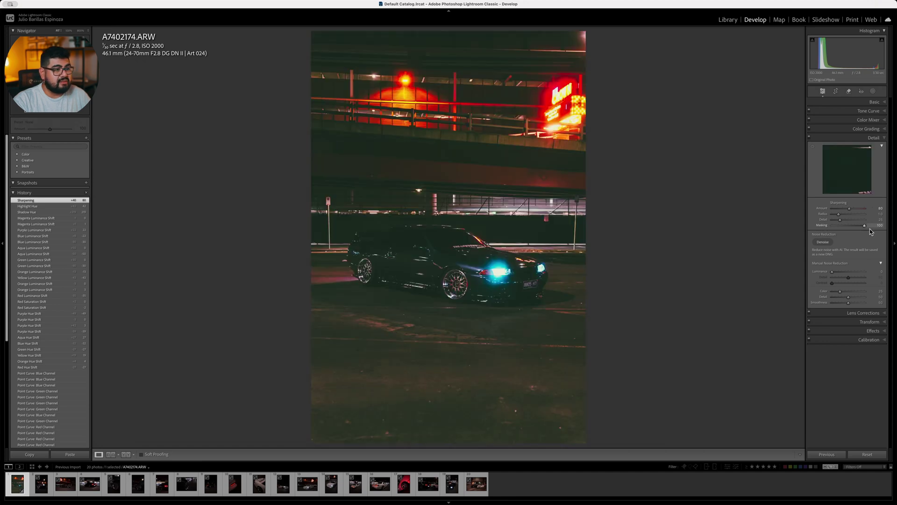
pyautogui.keyDown('alt'); pyautogui.click(870, 228); pyautogui.keyUp('alt')
pyautogui.keyDown('alt'); pyautogui.click(871, 228); pyautogui.keyUp('alt')
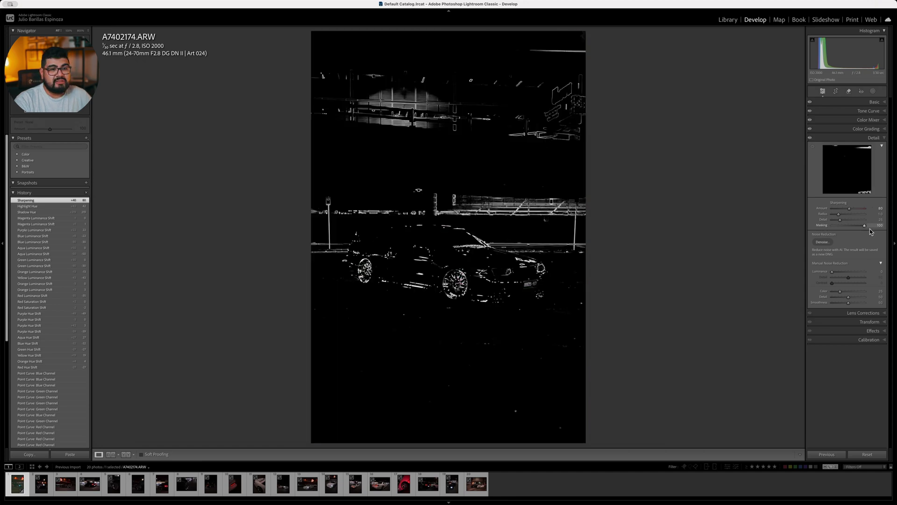
# Compare the photo with and without the Sigma lens profile corrections and leave the corrections enabled.
pyautogui.click(870, 313)
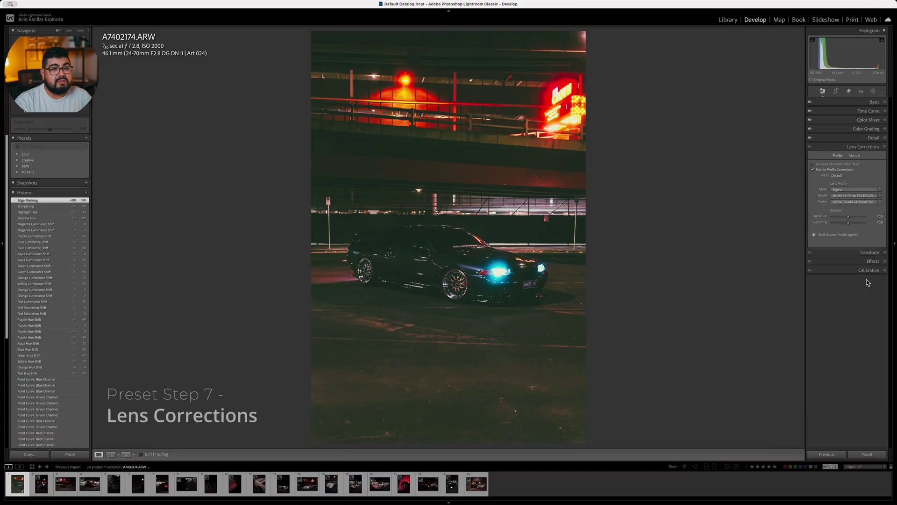
pyautogui.click(817, 170)
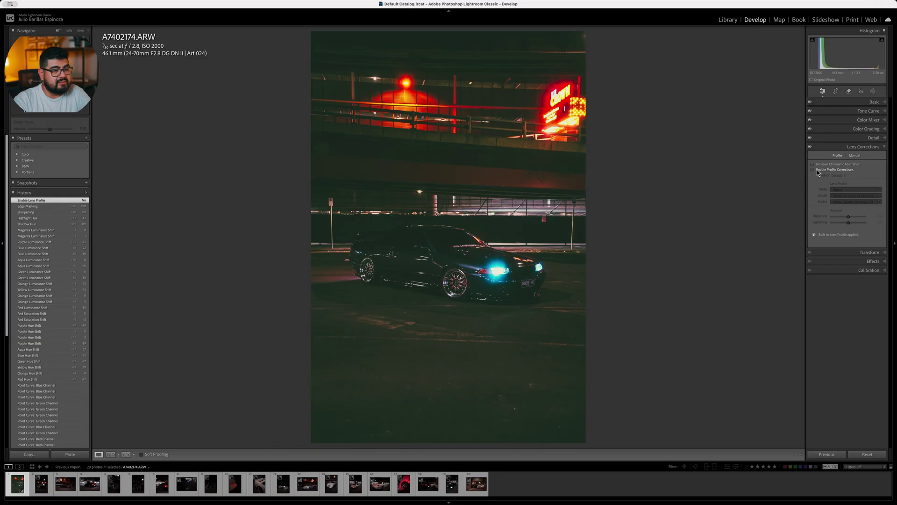
pyautogui.click(817, 170)
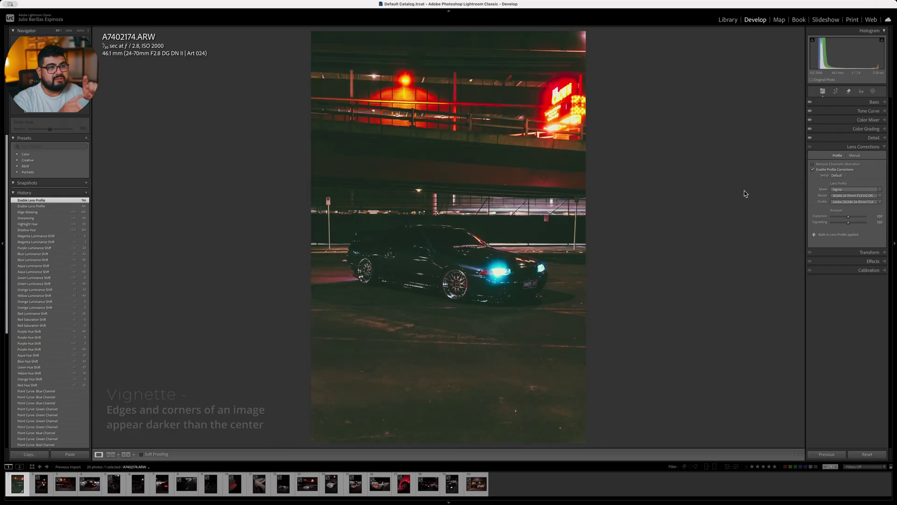
pyautogui.click(828, 170)
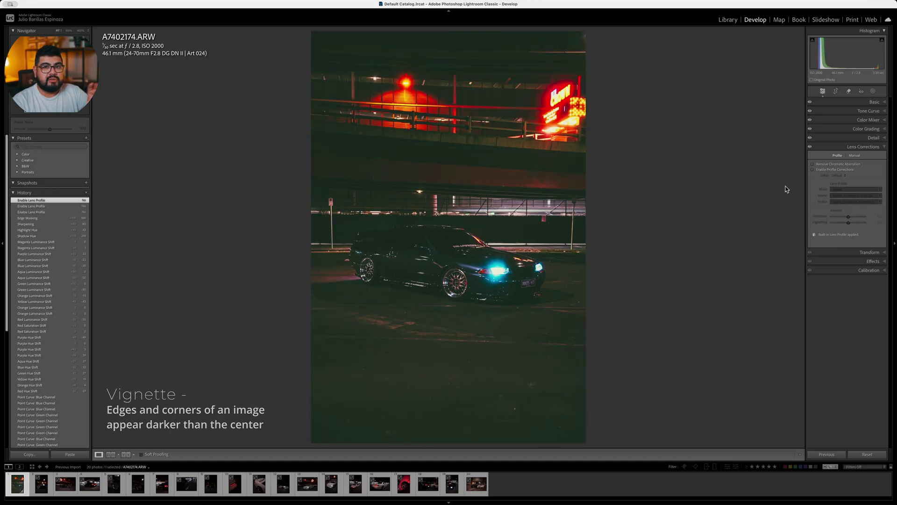
pyautogui.click(852, 170)
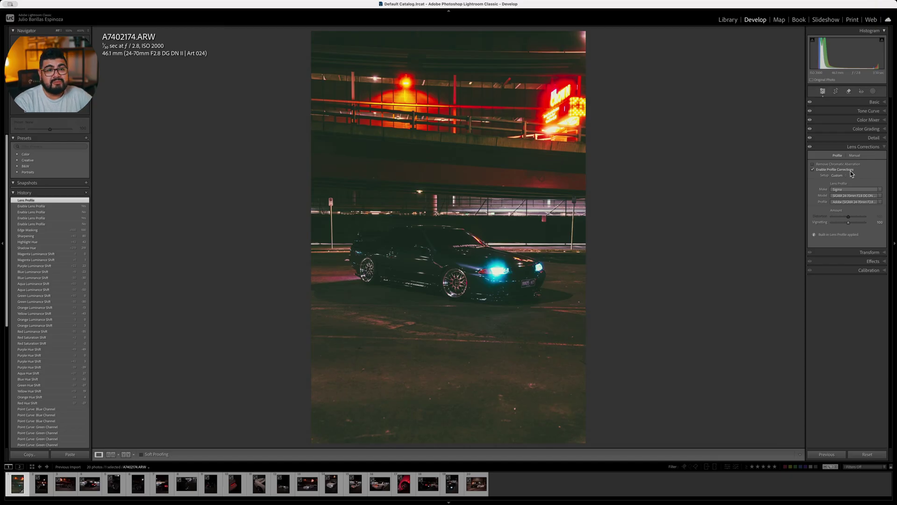
# Try a purple Defringe amount of 20 in the manual lens corrections and return it to 0.
pyautogui.click(855, 157)
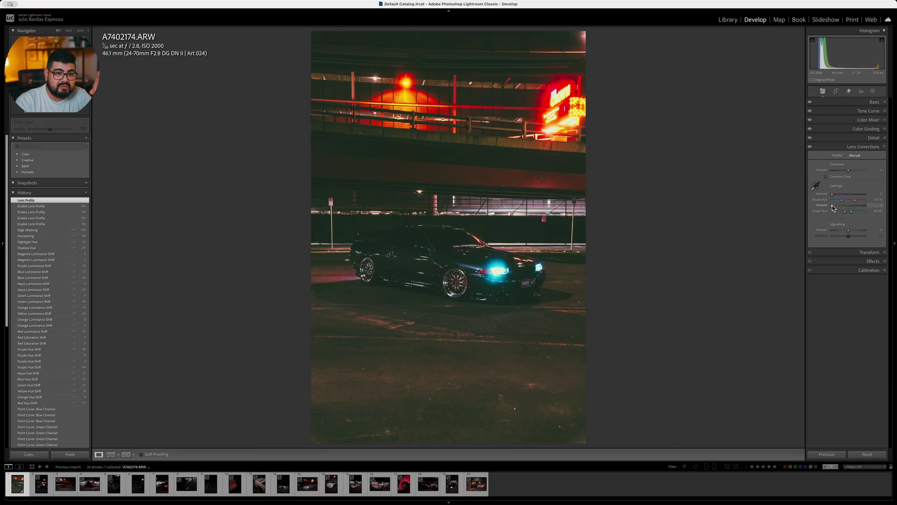
pyautogui.moveTo(834, 194); pyautogui.dragTo(864, 193)
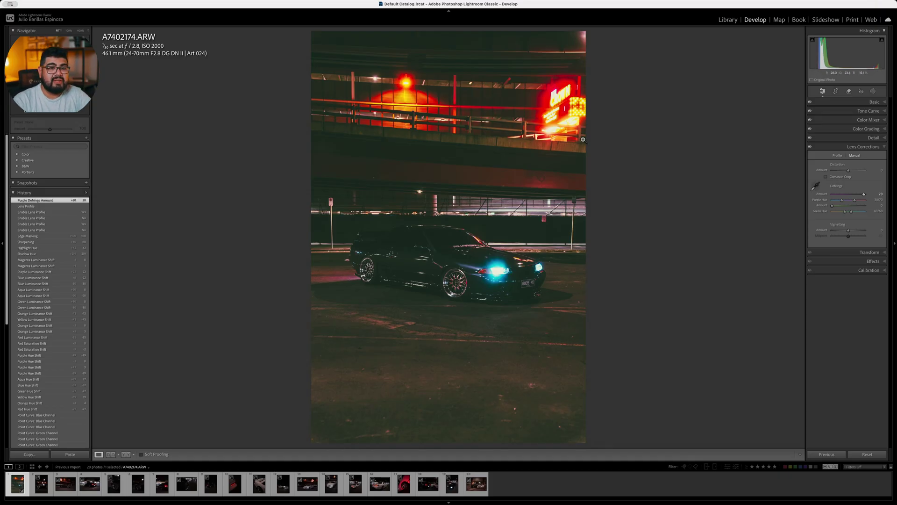
pyautogui.moveTo(852, 193); pyautogui.dragTo(833, 206)
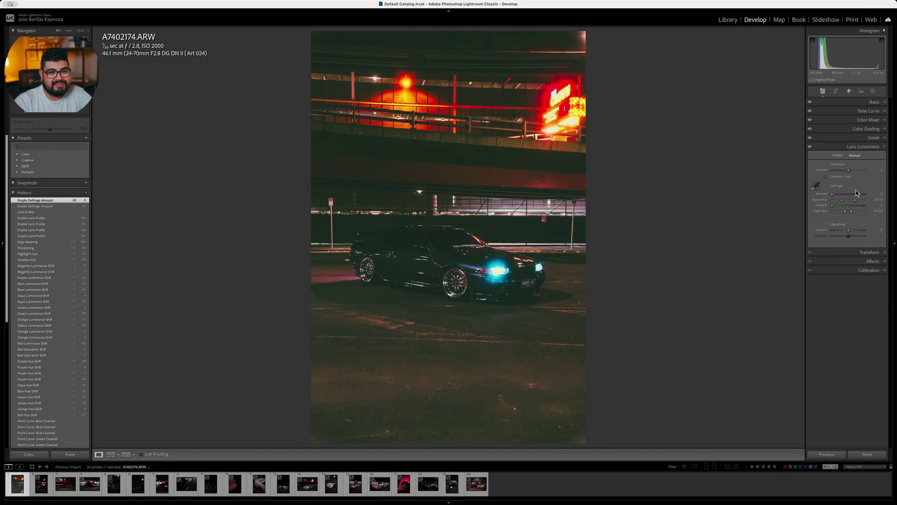
pyautogui.click(838, 155)
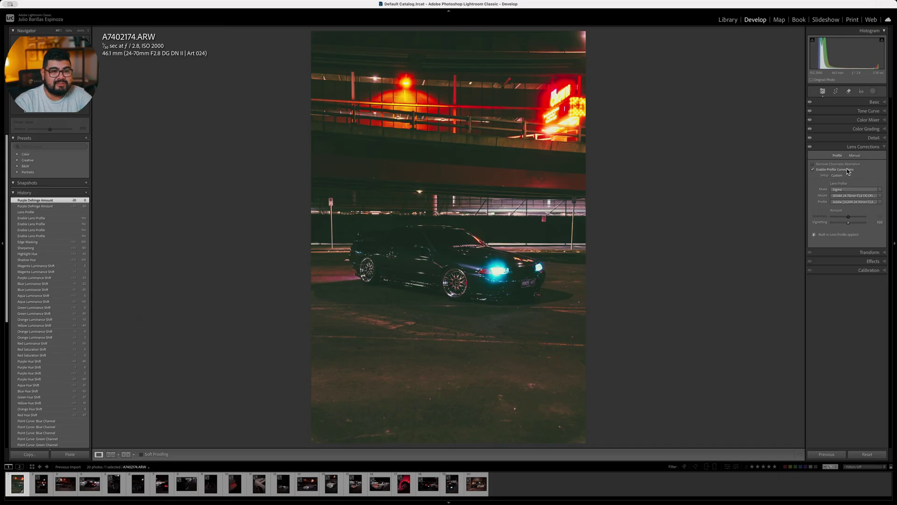
pyautogui.click(870, 150)
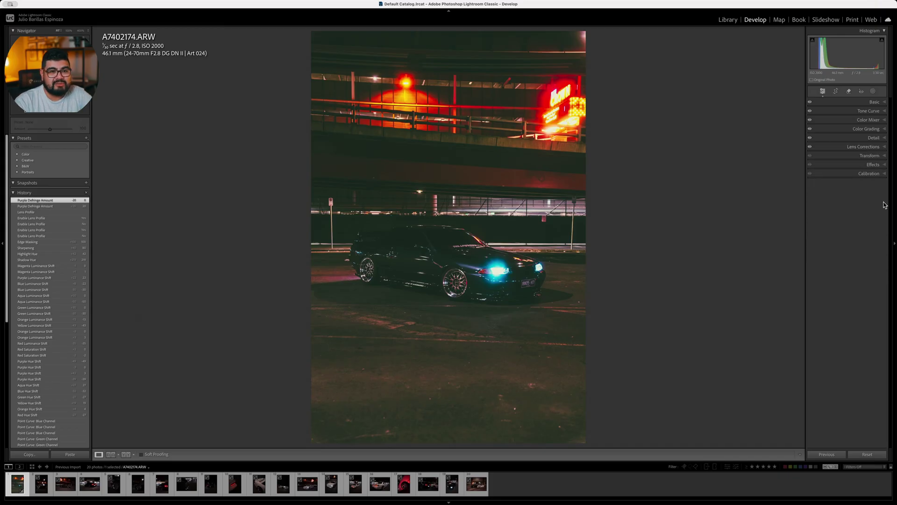
pyautogui.click(870, 156)
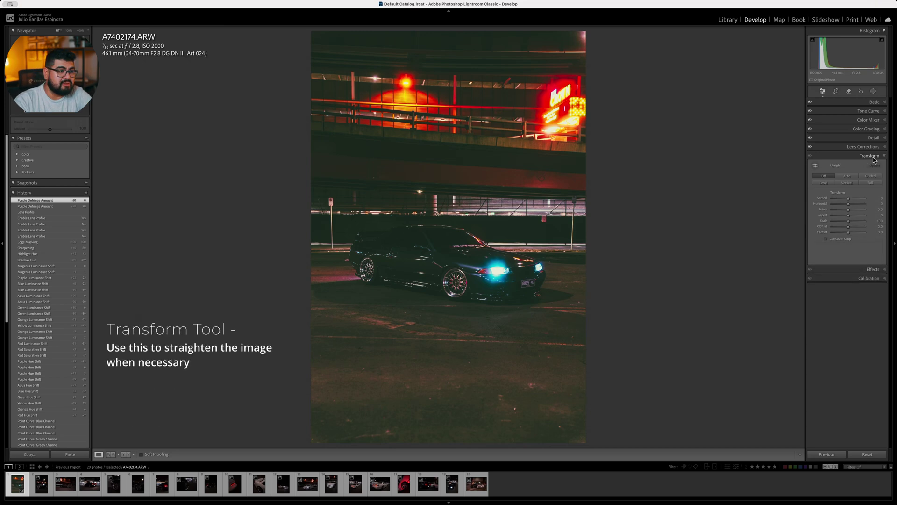
pyautogui.click(874, 158)
# Add grain at an amount of 40, inspect it on the car's wheel and headlight up close, and reduce the amount.
pyautogui.click(879, 166)
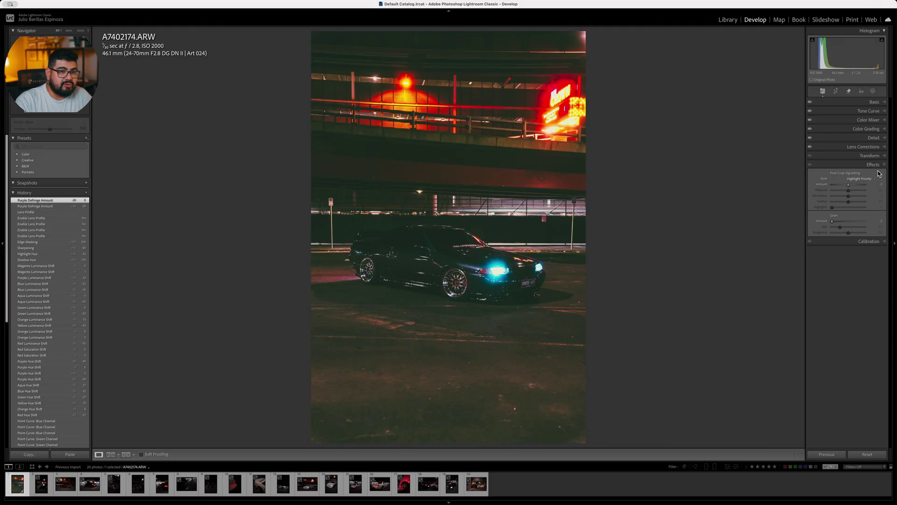
pyautogui.click(840, 222)
pyautogui.moveTo(850, 224); pyautogui.dragTo(847, 224)
pyautogui.click(486, 264)
pyautogui.moveTo(521, 333); pyautogui.dragTo(560, 169)
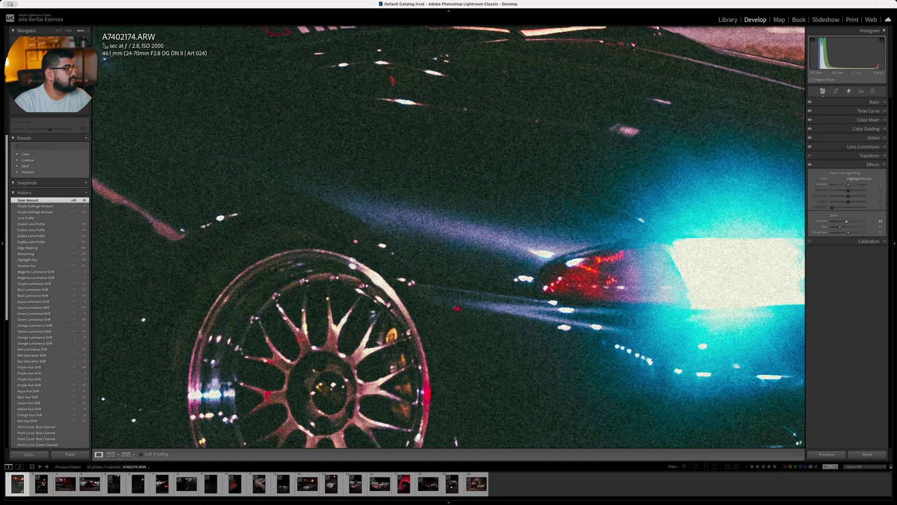
pyautogui.press('z')
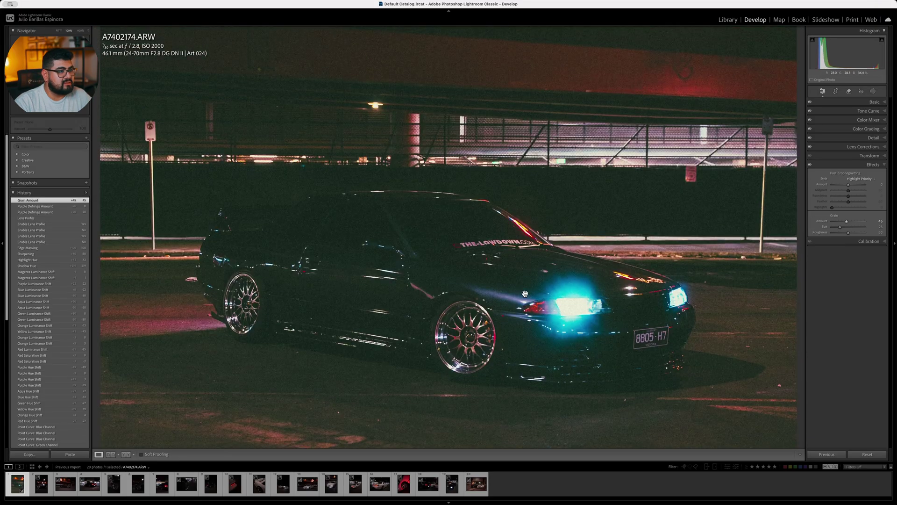
pyautogui.moveTo(847, 224); pyautogui.dragTo(841, 225)
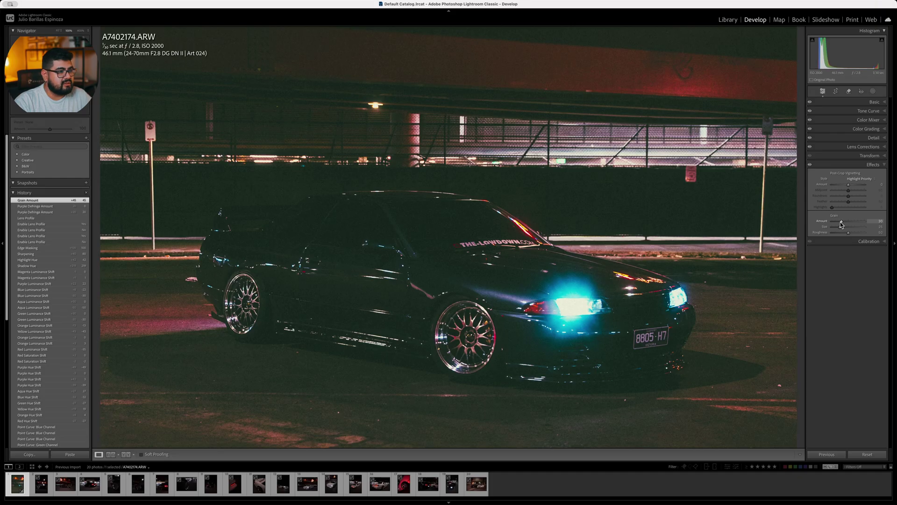
# Shift the shadow tint in the Calibration settings toward green, to about -28.
pyautogui.click(486, 255)
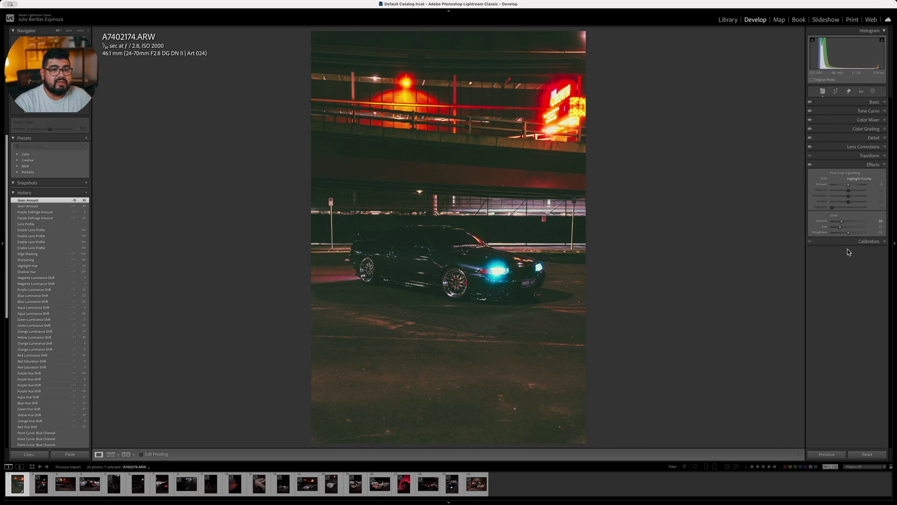
pyautogui.click(874, 241)
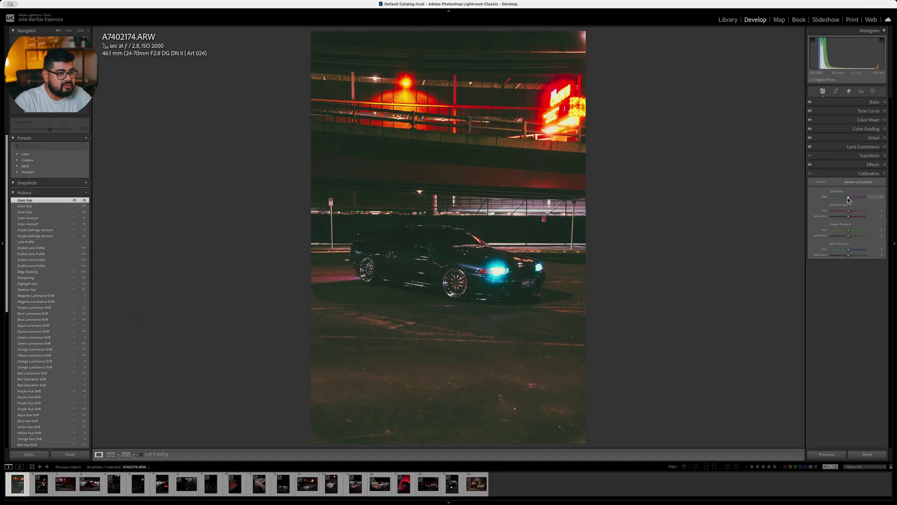
pyautogui.moveTo(846, 197); pyautogui.dragTo(846, 197)
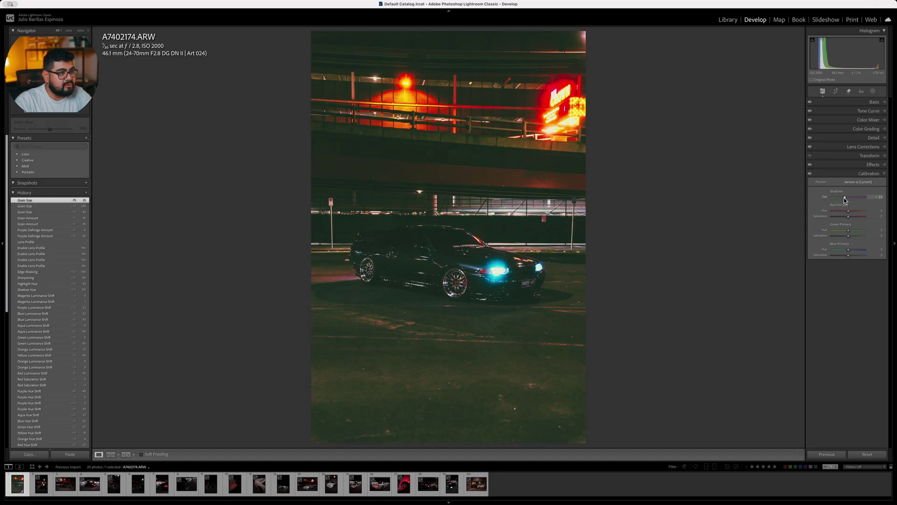
pyautogui.moveTo(844, 200); pyautogui.dragTo(845, 200)
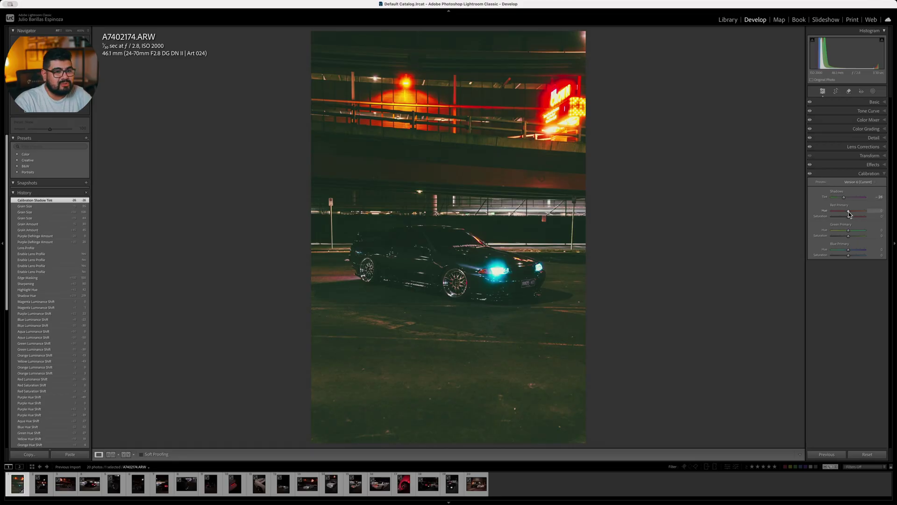
# Set the Calibration red primary hue to +10 and saturation to about -33, the green primary hue to +12 and the blue primary hue to about -28.
pyautogui.moveTo(849, 212); pyautogui.dragTo(851, 213)
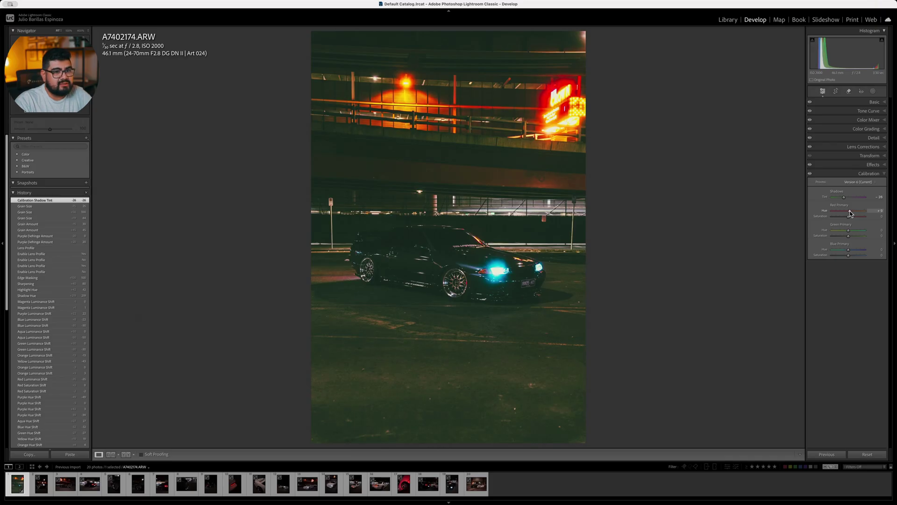
pyautogui.moveTo(850, 214); pyautogui.dragTo(843, 217)
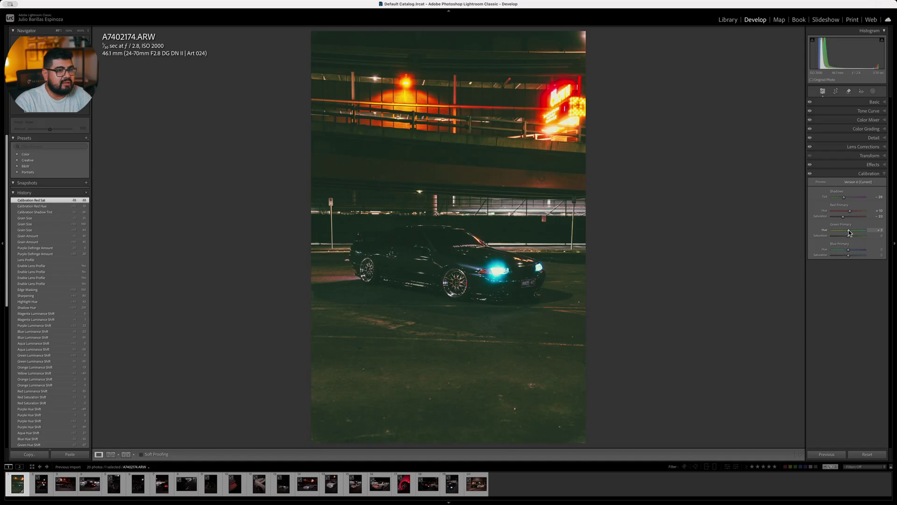
pyautogui.moveTo(850, 232); pyautogui.dragTo(851, 233)
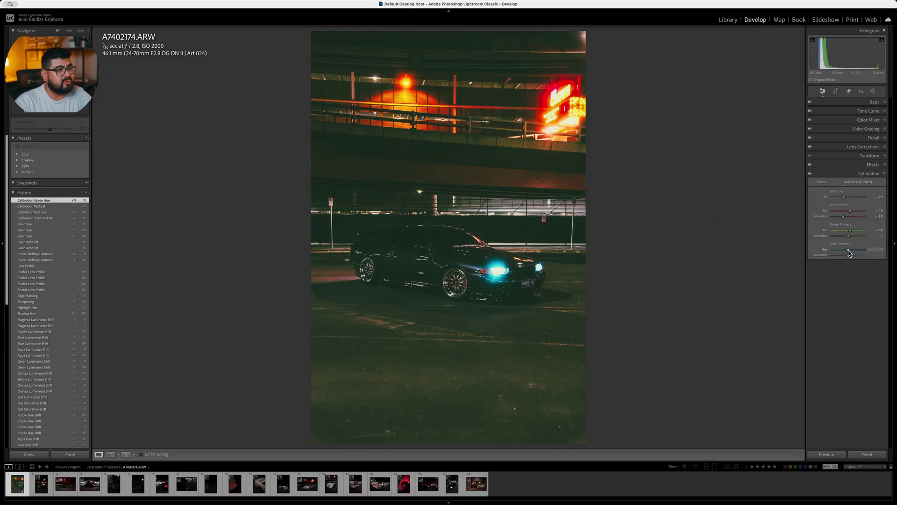
pyautogui.moveTo(848, 251); pyautogui.dragTo(843, 251)
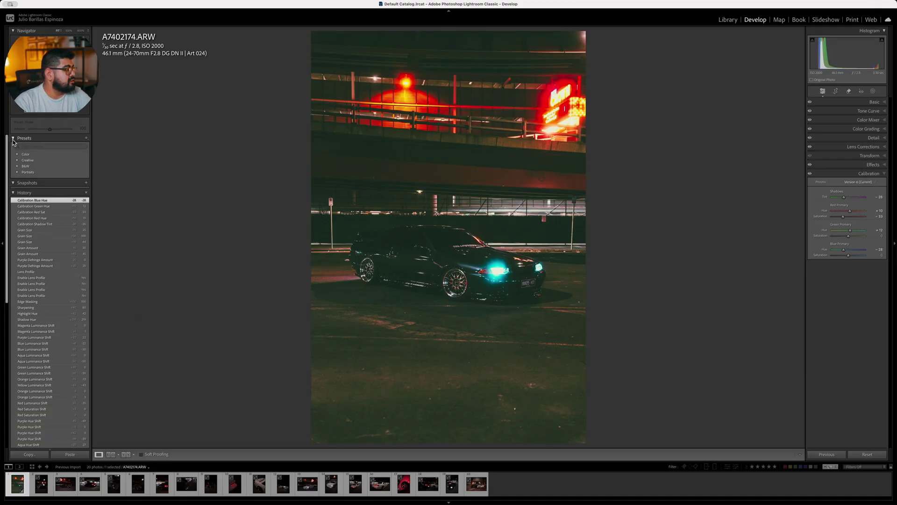
# Create a develop preset named Firestarter from the current settings in the User Presets group.
pyautogui.click(86, 138)
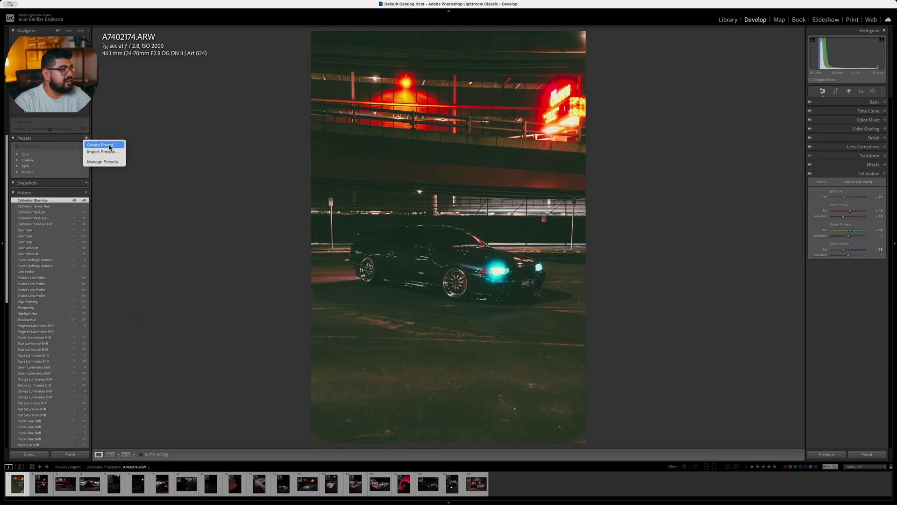
pyautogui.click(101, 145)
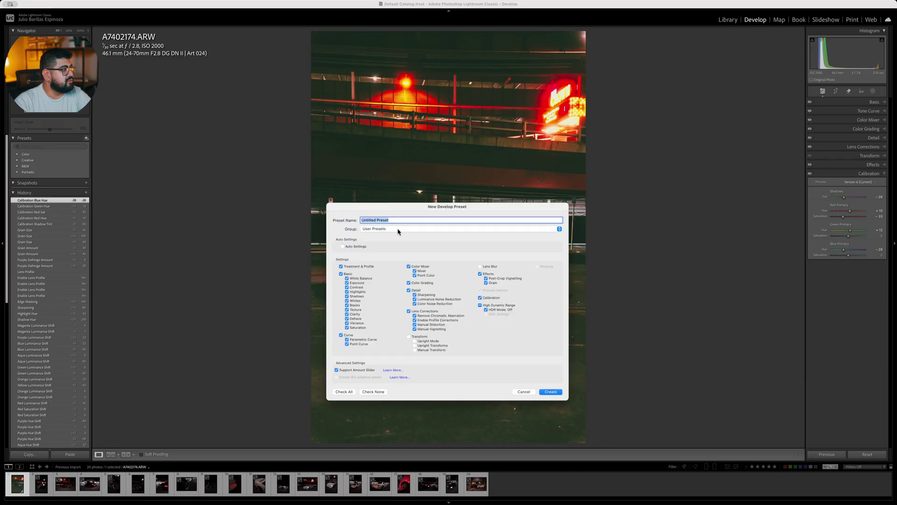
pyautogui.press('BackSpace')
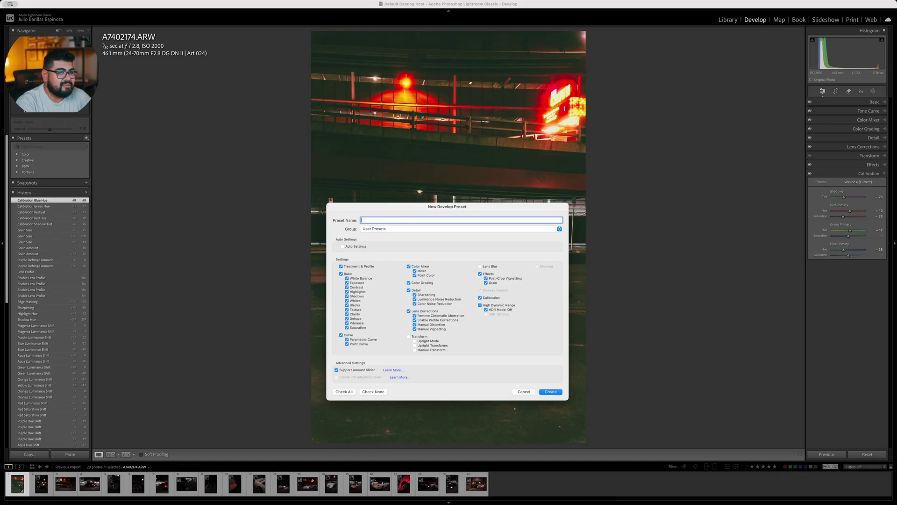
pyautogui.write('Fire')
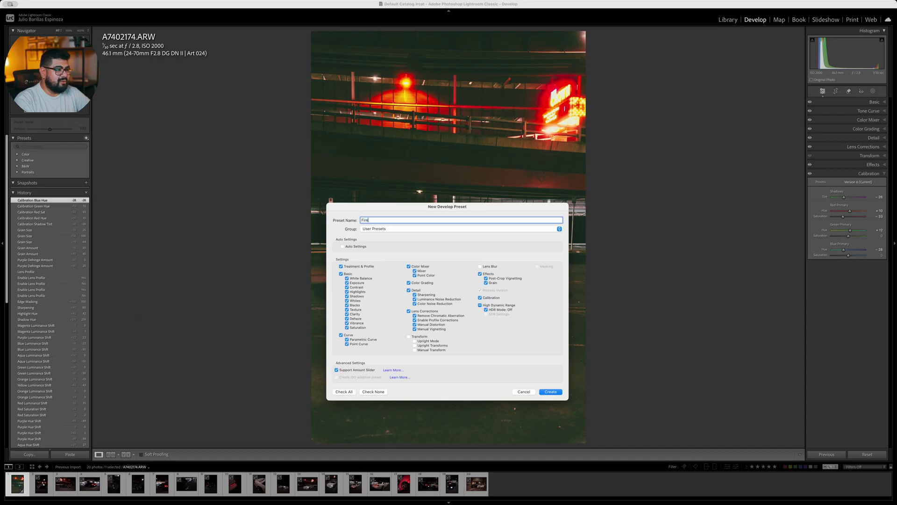
pyautogui.write('starter')
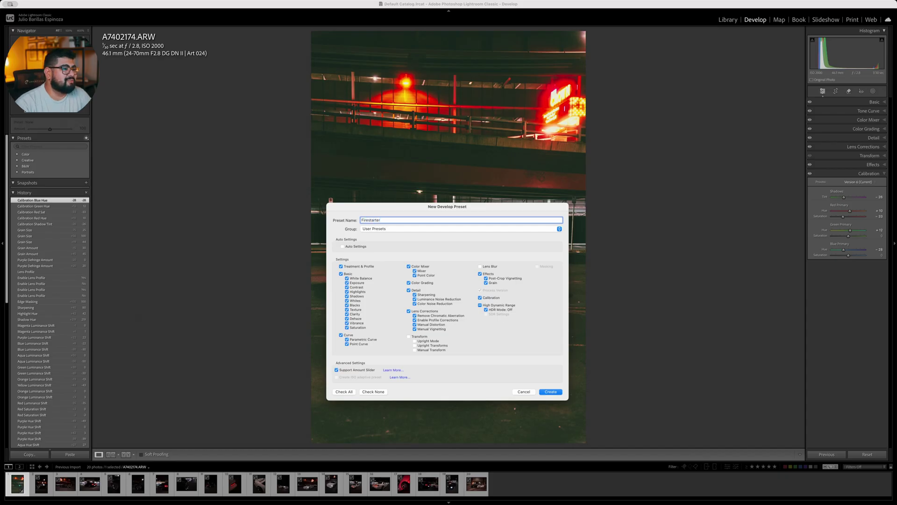
pyautogui.moveTo(396, 210); pyautogui.dragTo(136, 155)
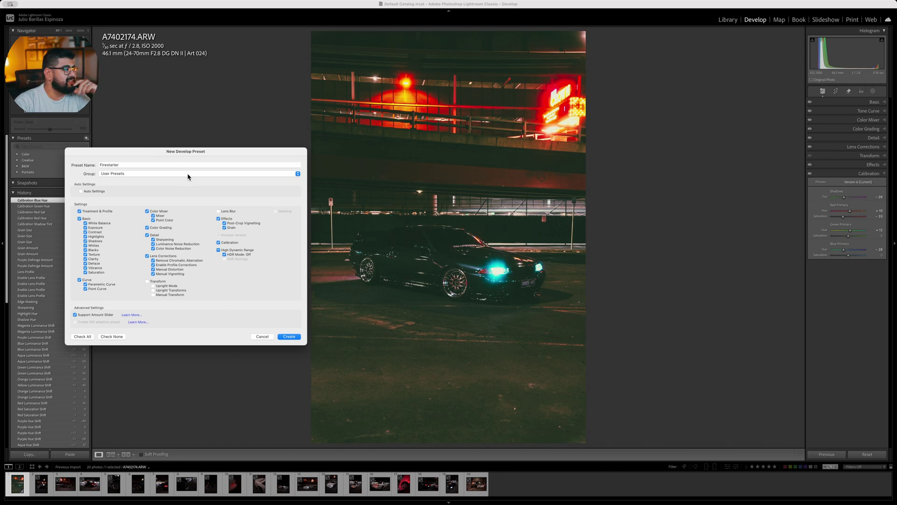
pyautogui.moveTo(207, 155); pyautogui.dragTo(262, 164)
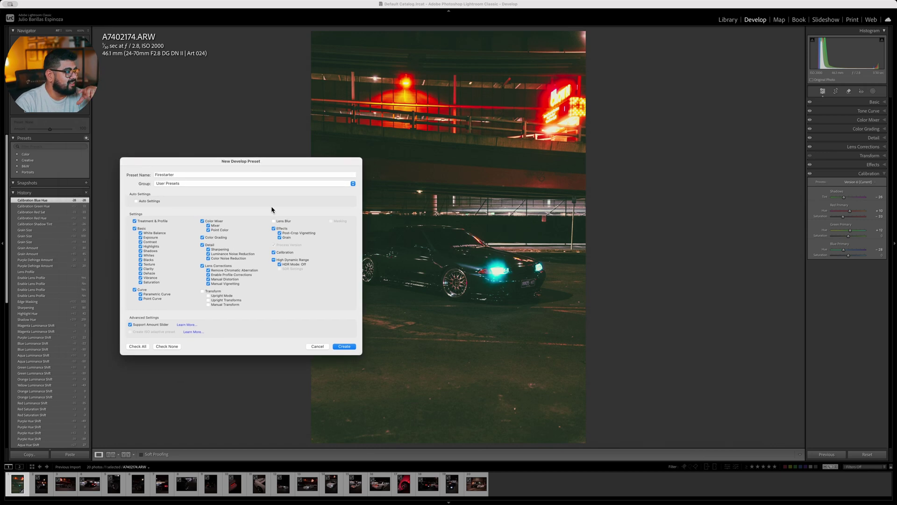
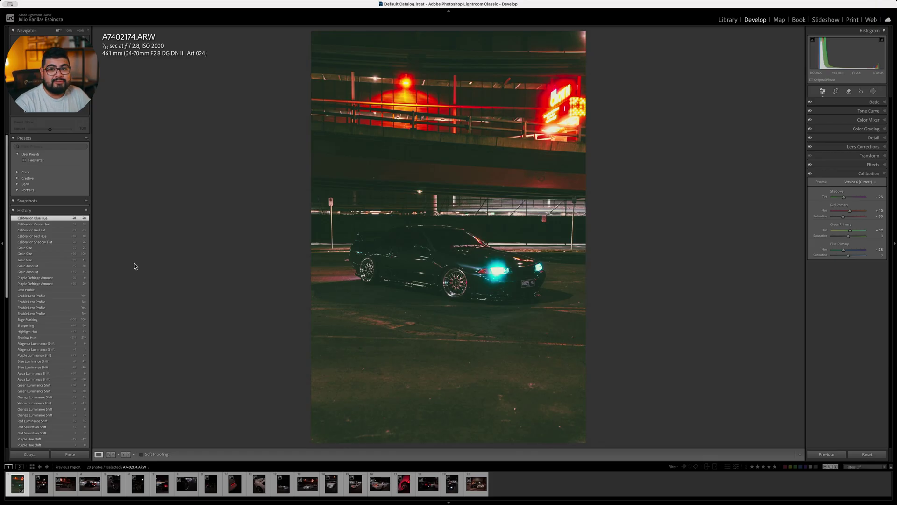
# Apply the Firestarter preset to photos A7402196.ARW and A7402239.ARW.
pyautogui.click(41, 484)
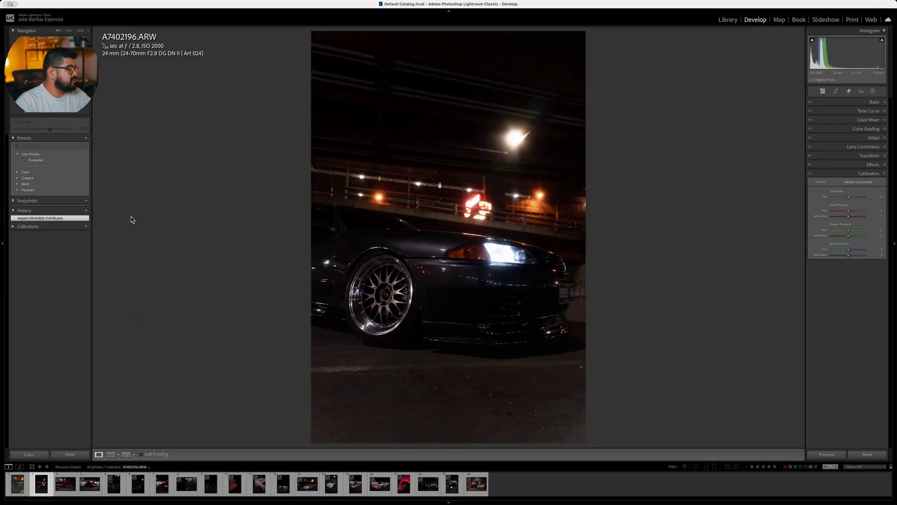
pyautogui.click(66, 160)
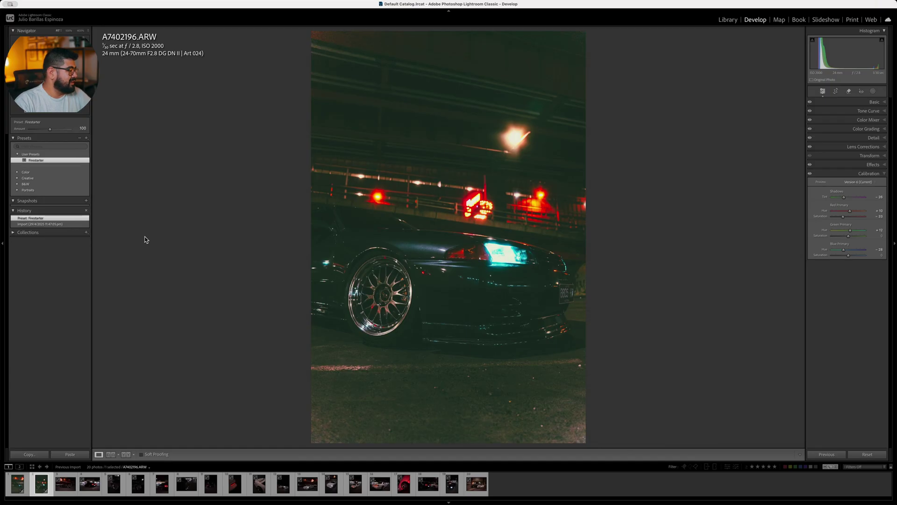
pyautogui.click(65, 484)
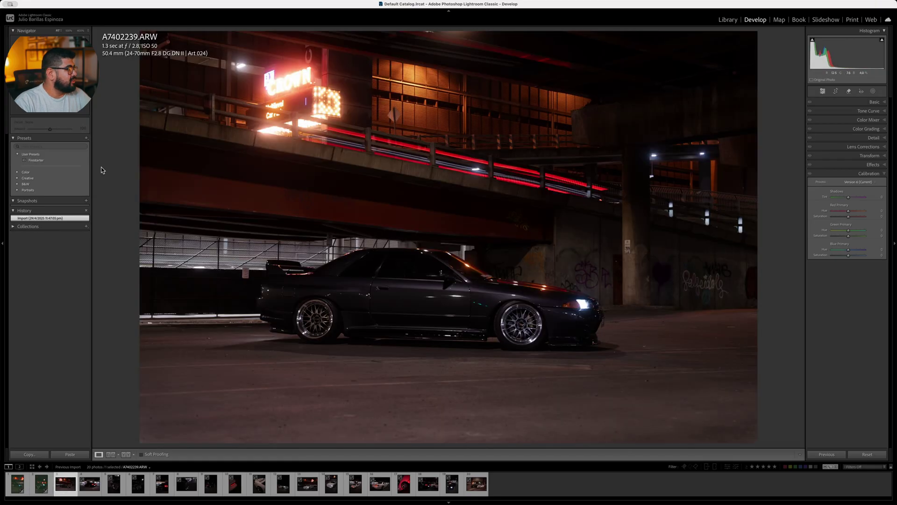
pyautogui.click(36, 160)
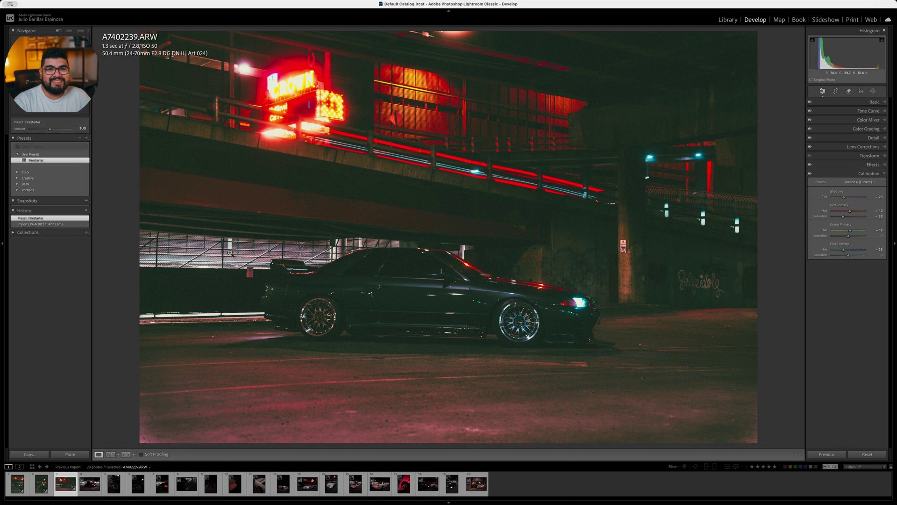
# Add a Select Subject mask around the car in photo A7402174.ARW and name it Car Mask.
pyautogui.click(18, 485)
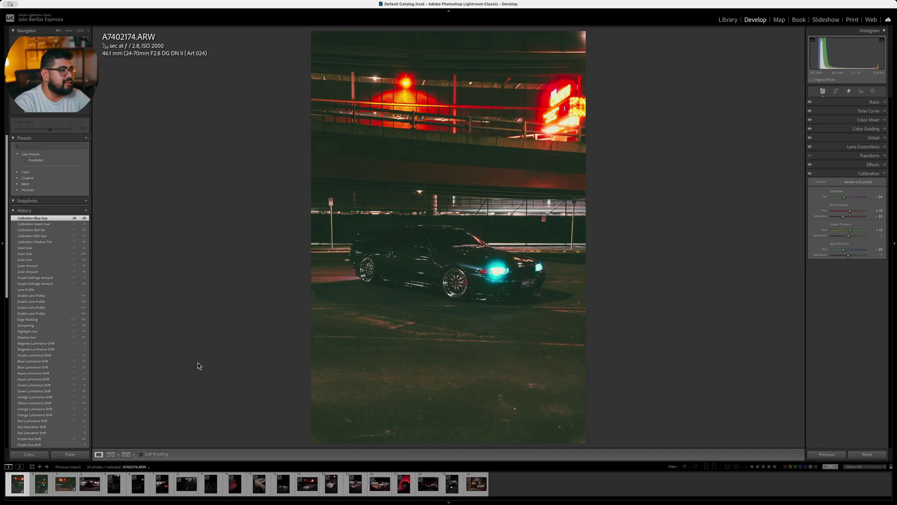
pyautogui.press('super+1')
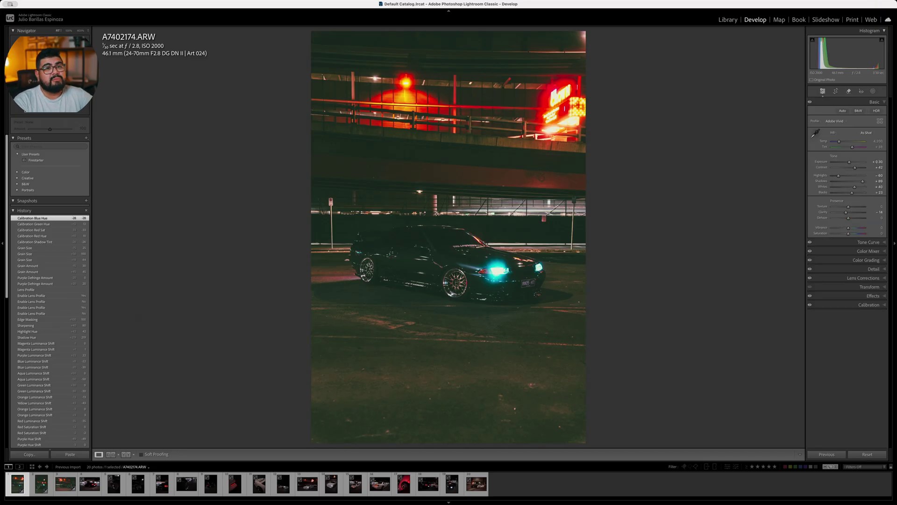
pyautogui.click(873, 92)
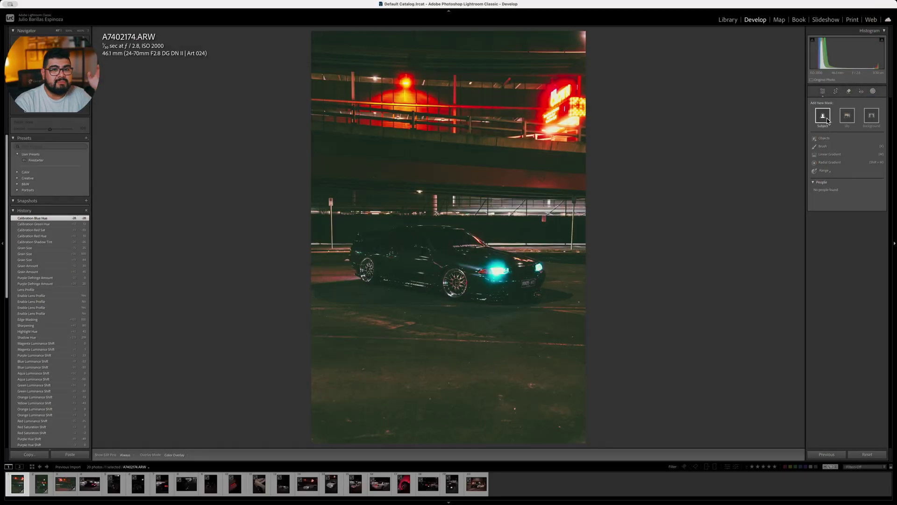
pyautogui.click(827, 119)
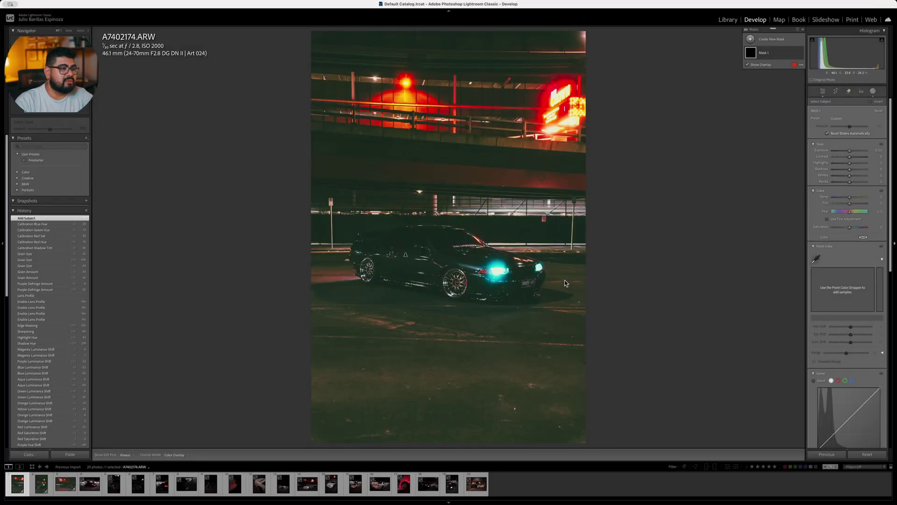
pyautogui.doubleClick(763, 53)
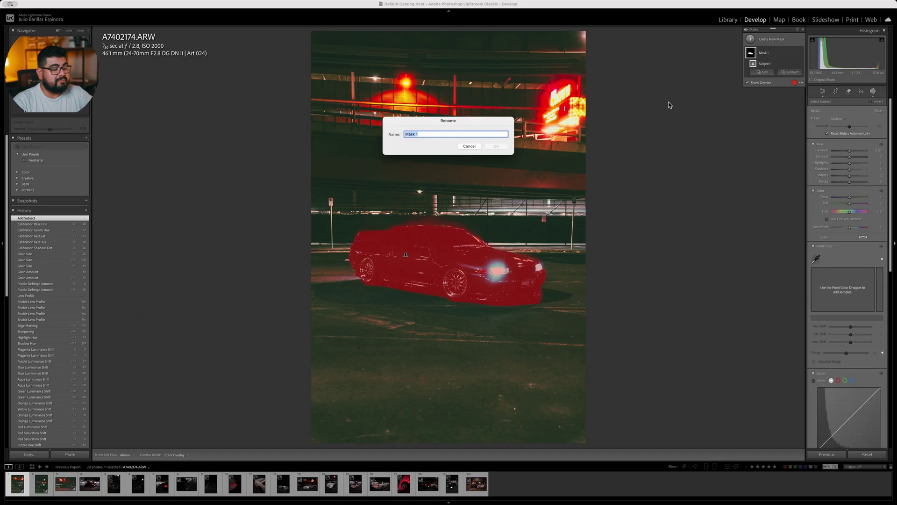
pyautogui.write('Car Mask')
pyautogui.press('Return')
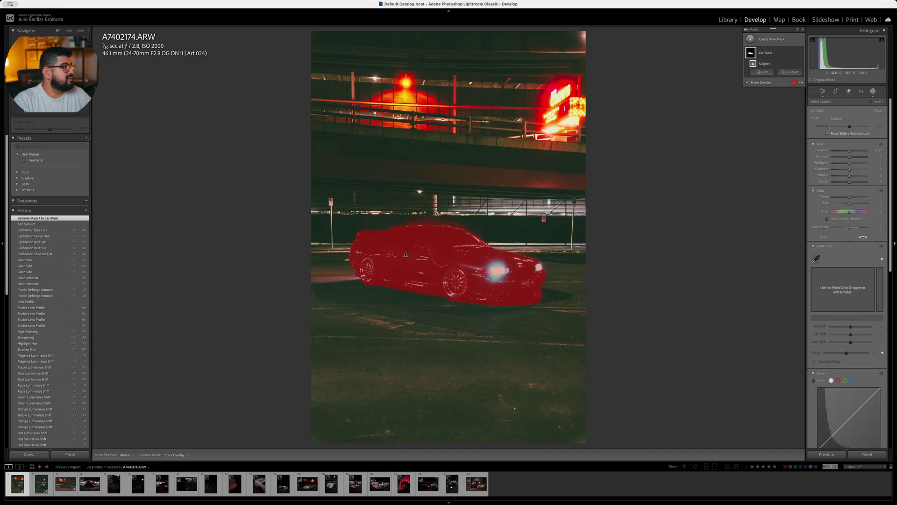
# Add a subtracting brush to Car Mask and remove the spill beside the car's far headlight and hood edge.
pyautogui.click(68, 30)
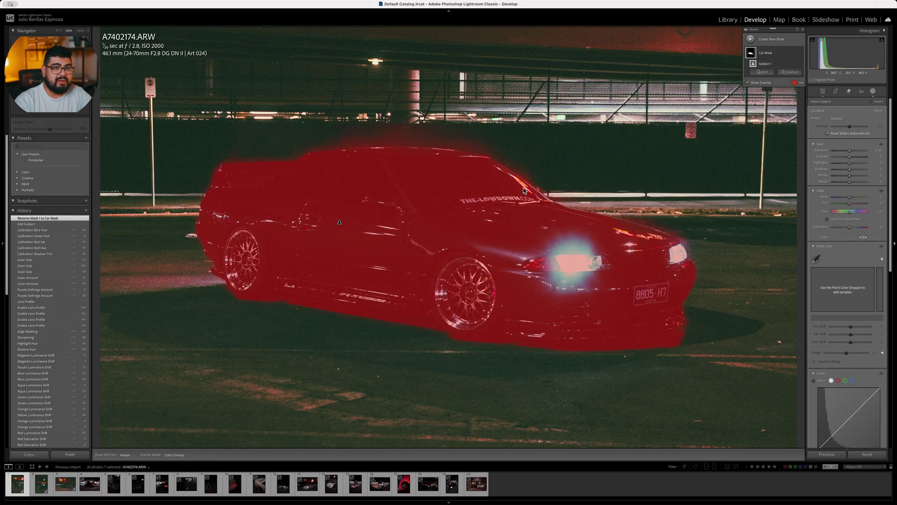
pyautogui.click(787, 72)
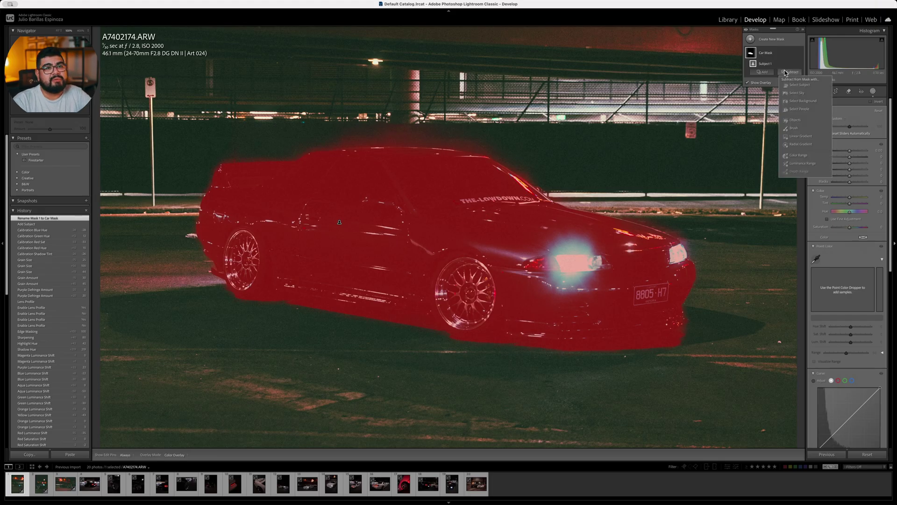
pyautogui.click(792, 130)
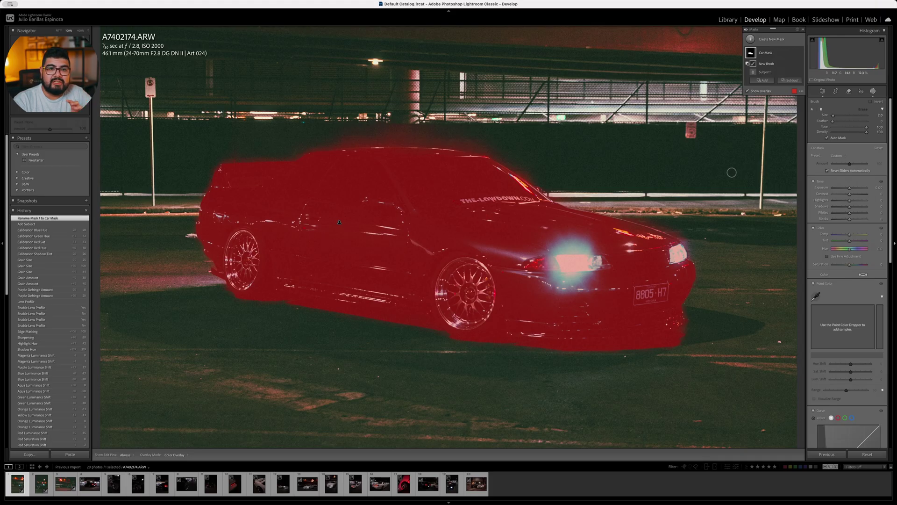
pyautogui.scroll(3, 692, 234)
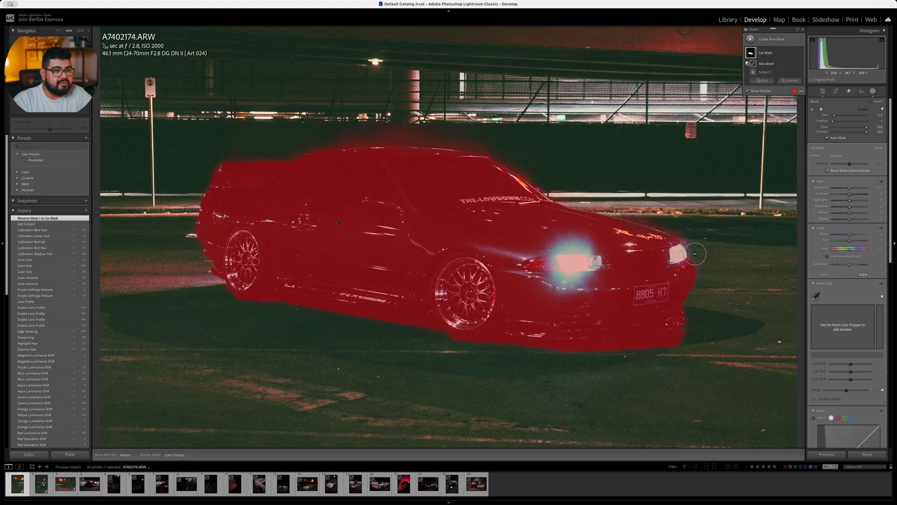
pyautogui.press('h')
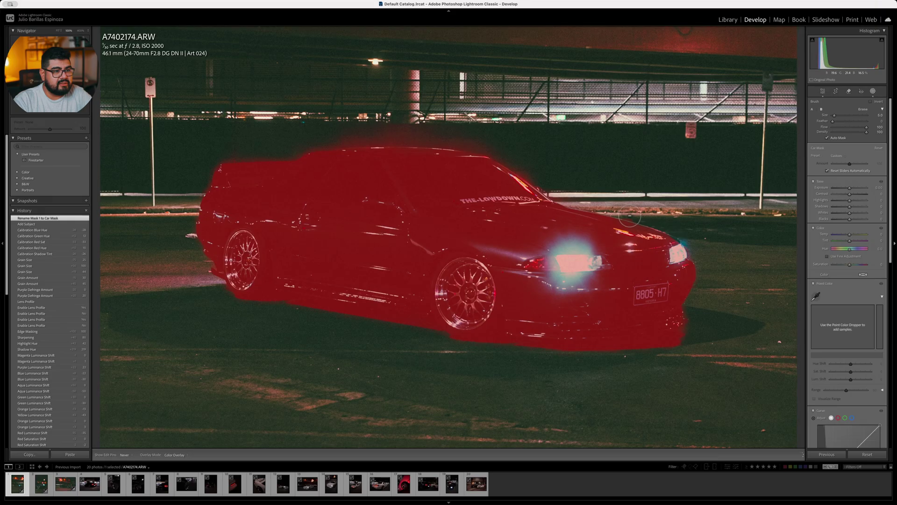
pyautogui.keyDown('alt'); pyautogui.click(660, 222); pyautogui.keyUp('alt')
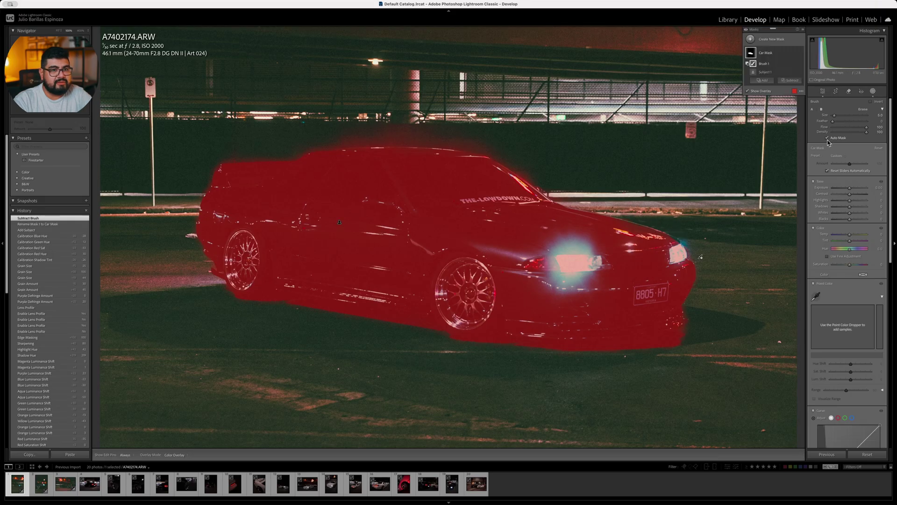
# Brush away the Car Mask spill along the hood, windshield, roof, rear and lower body edges with Auto Mask enabled.
pyautogui.press('h')
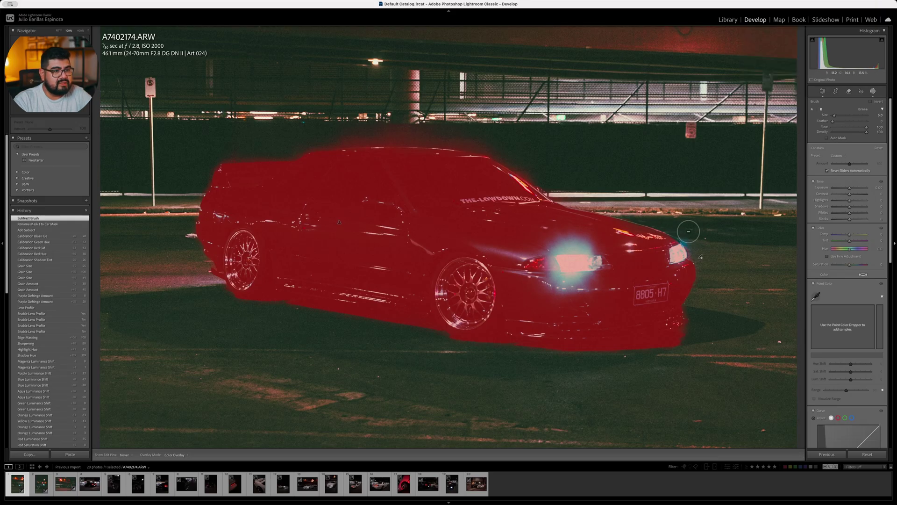
pyautogui.moveTo(629, 219); pyautogui.dragTo(586, 211)
pyautogui.click(828, 138)
pyautogui.press('h')
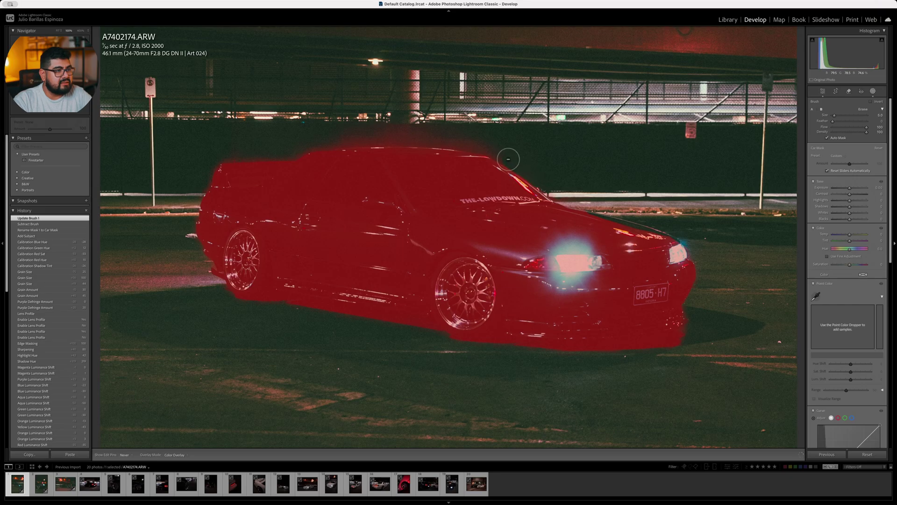
pyautogui.moveTo(470, 142)
pyautogui.mouseDown()
pyautogui.moveTo(439, 140)
pyautogui.moveTo(524, 163)
pyautogui.moveTo(439, 136)
pyautogui.moveTo(361, 128)
pyautogui.moveTo(502, 130)
pyautogui.moveTo(324, 141)
pyautogui.moveTo(453, 139)
pyautogui.moveTo(361, 137)
pyautogui.moveTo(438, 138)
pyautogui.mouseUp()
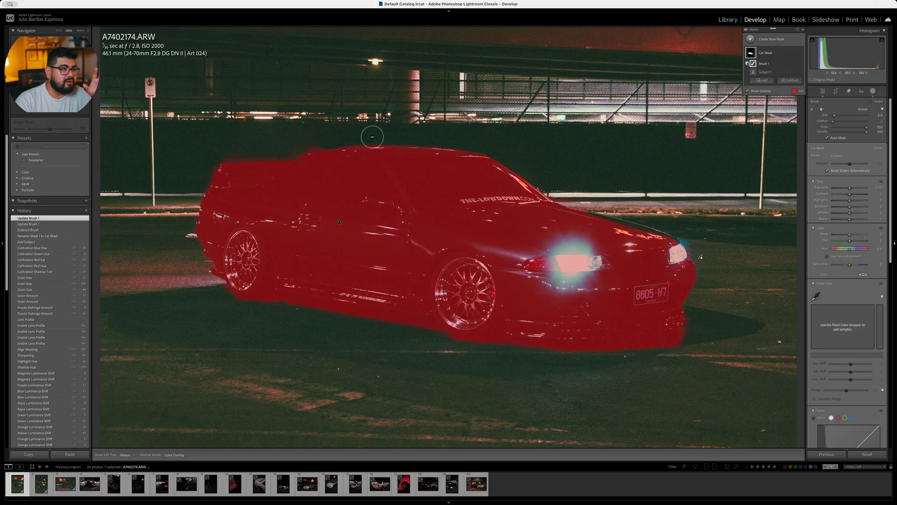
pyautogui.moveTo(330, 138)
pyautogui.mouseDown()
pyautogui.moveTo(212, 158)
pyautogui.moveTo(397, 136)
pyautogui.mouseUp()
pyautogui.moveTo(226, 151)
pyautogui.mouseDown()
pyautogui.moveTo(194, 197)
pyautogui.moveTo(190, 244)
pyautogui.moveTo(203, 273)
pyautogui.moveTo(259, 305)
pyautogui.moveTo(608, 350)
pyautogui.moveTo(281, 303)
pyautogui.mouseUp()
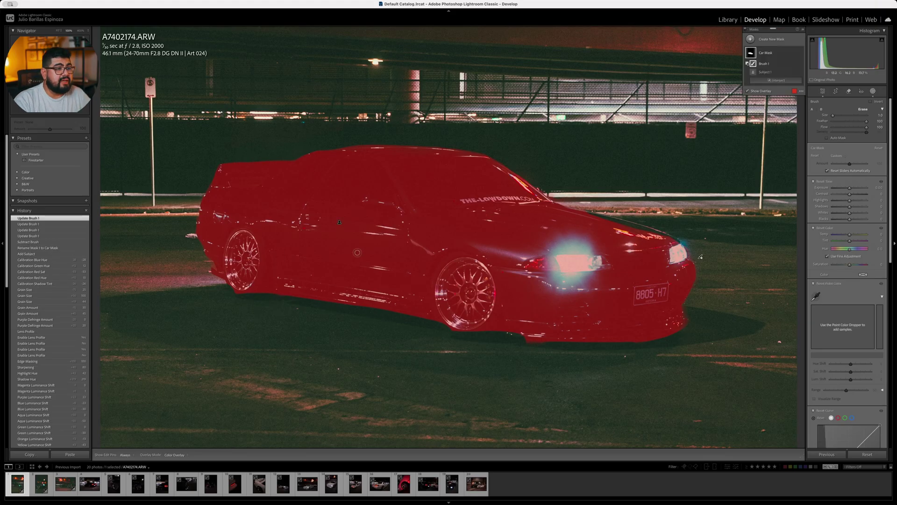
# Correct the Car Mask edge beneath the front bumper with the brush and hide the mask overlay.
pyautogui.press('alt')
pyautogui.press('alt')
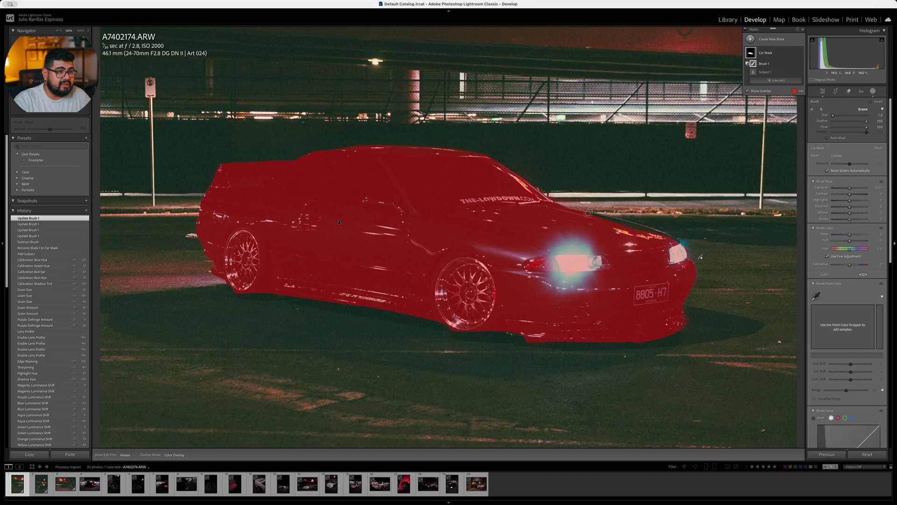
pyautogui.scroll(-3, 588, 214)
pyautogui.scroll(-2, 585, 214)
pyautogui.press('h')
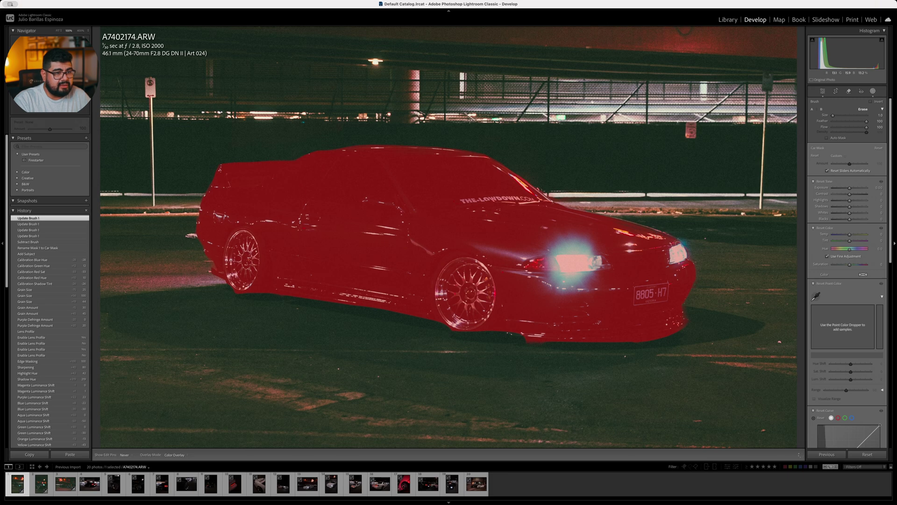
pyautogui.press('h')
pyautogui.moveTo(587, 351)
pyautogui.mouseDown()
pyautogui.moveTo(522, 341)
pyautogui.moveTo(535, 330)
pyautogui.mouseUp()
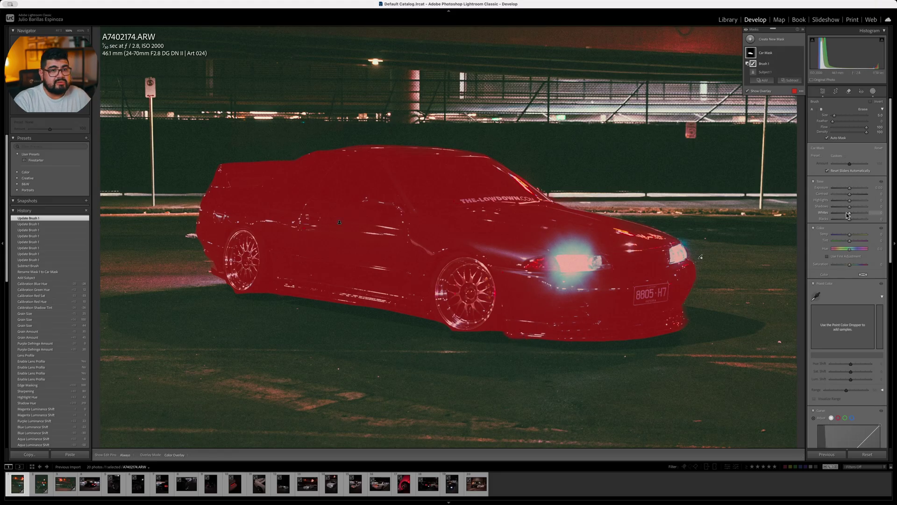
pyautogui.click(749, 91)
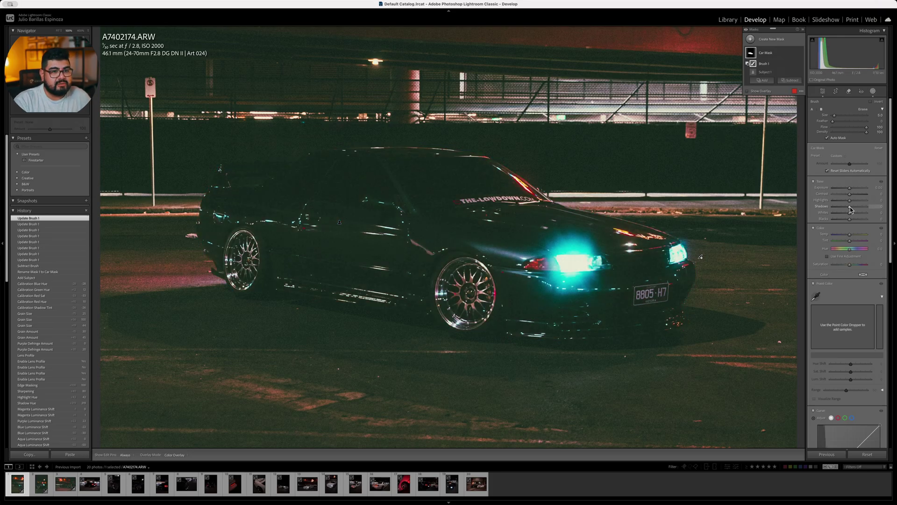
# Raise Shadows, Exposure and Contrast on Car Mask, and reduce its Highlights.
pyautogui.moveTo(853, 210); pyautogui.dragTo(861, 211)
pyautogui.press('z')
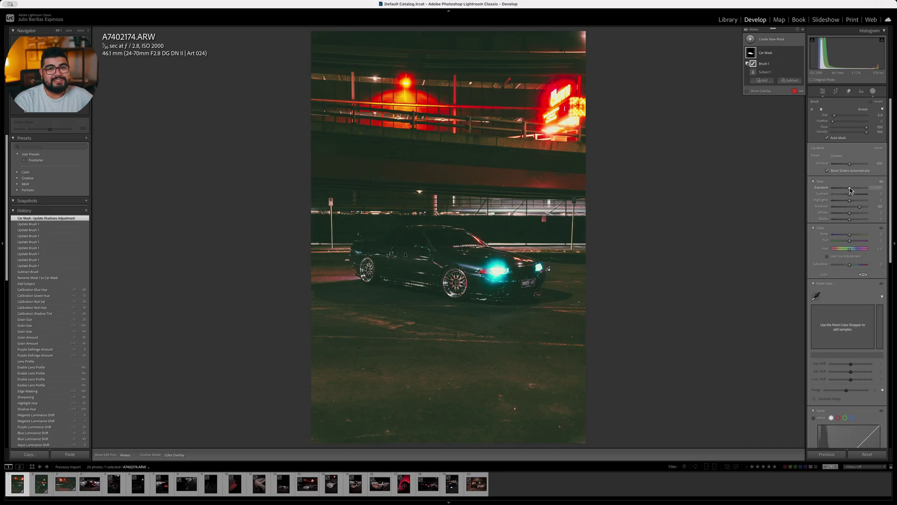
pyautogui.moveTo(852, 188); pyautogui.dragTo(851, 190)
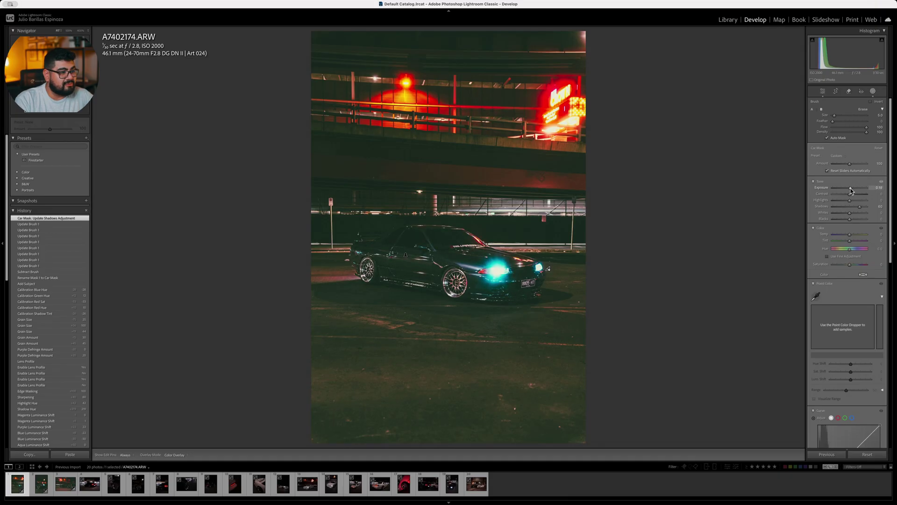
pyautogui.moveTo(851, 190); pyautogui.dragTo(846, 201)
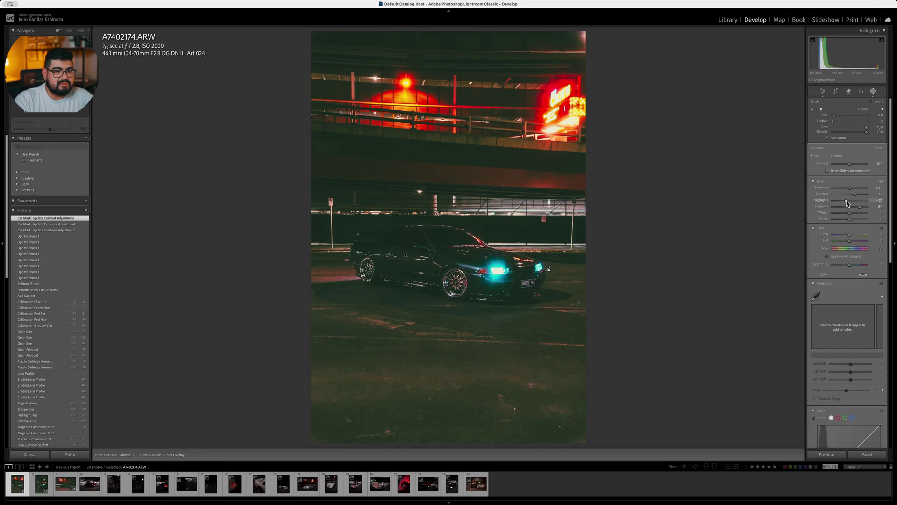
pyautogui.moveTo(848, 203); pyautogui.dragTo(848, 203)
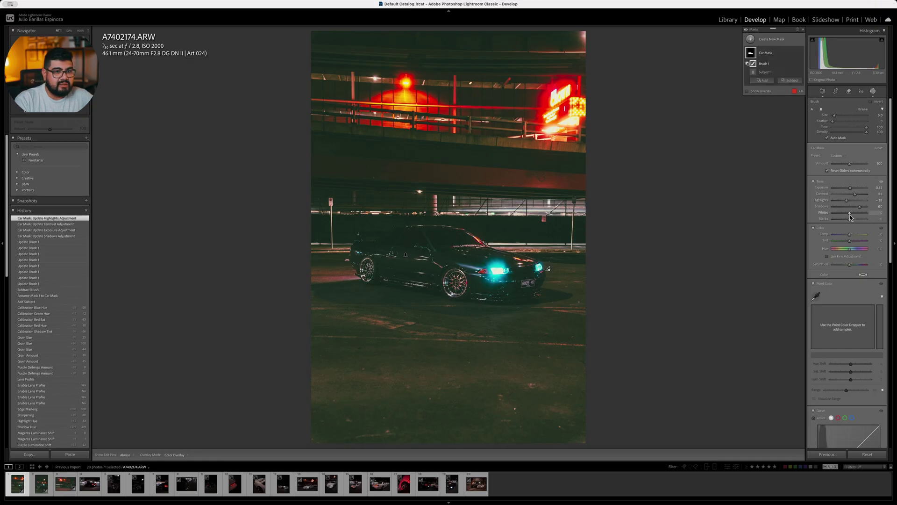
pyautogui.scroll(-10, 845, 223)
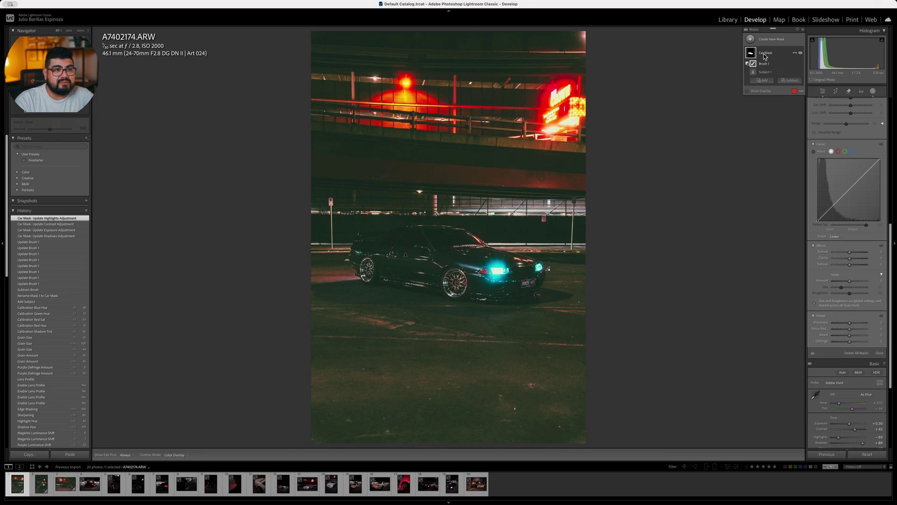
# Add a linear gradient mask from the foreground pavement up to the car's roof and lower its Exposure by about 0.9.
pyautogui.click(874, 92)
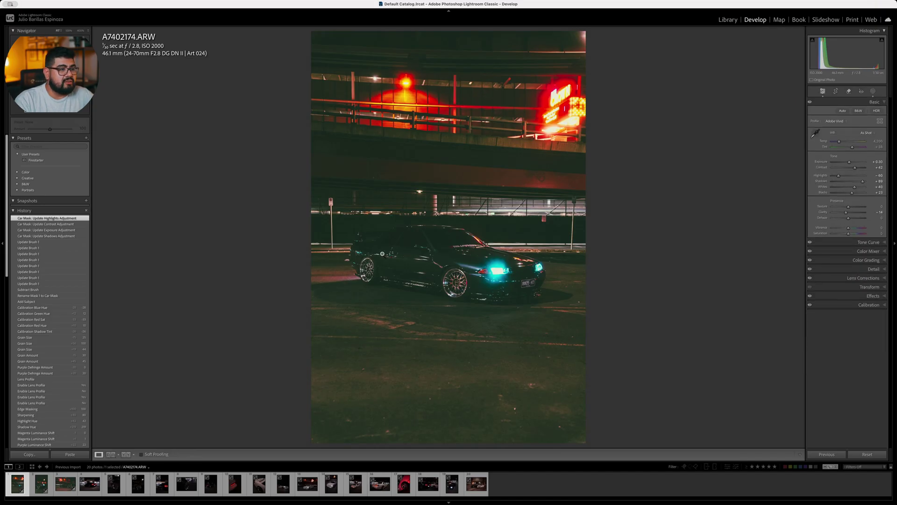
pyautogui.click(873, 92)
pyautogui.click(751, 40)
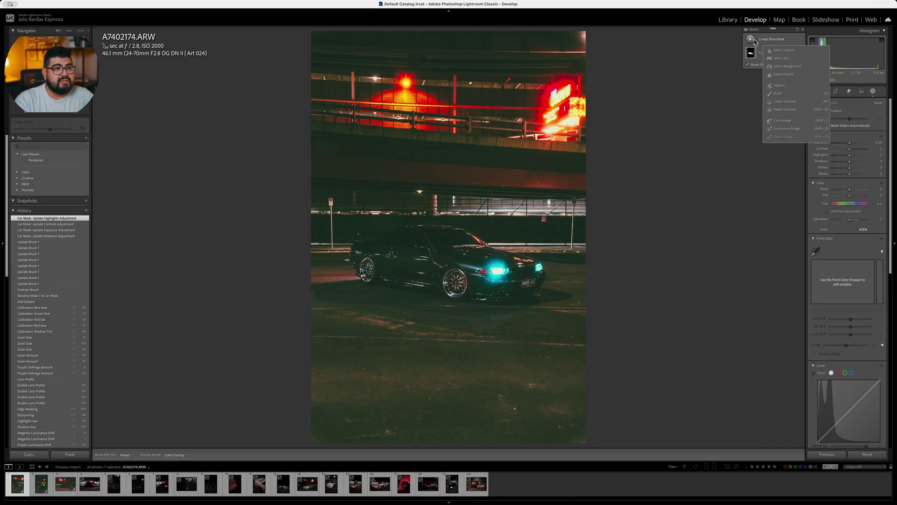
pyautogui.click(795, 105)
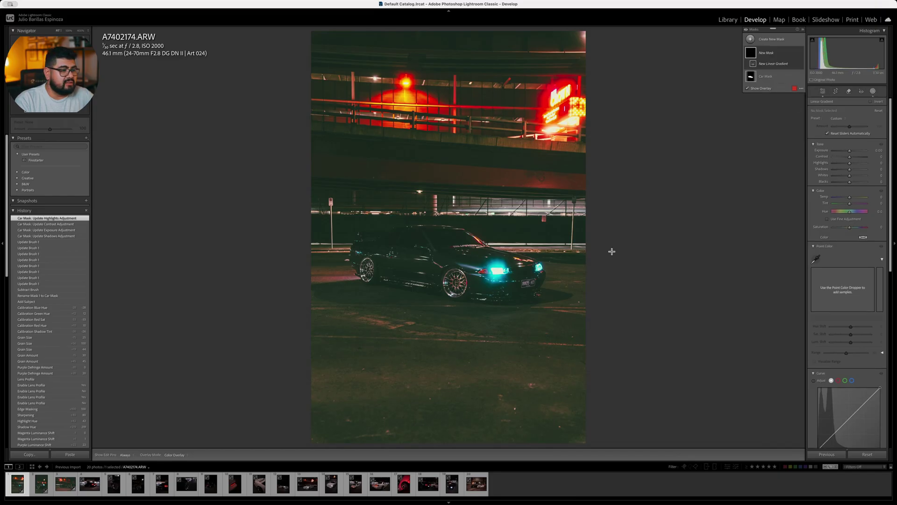
pyautogui.moveTo(450, 423); pyautogui.dragTo(451, 227)
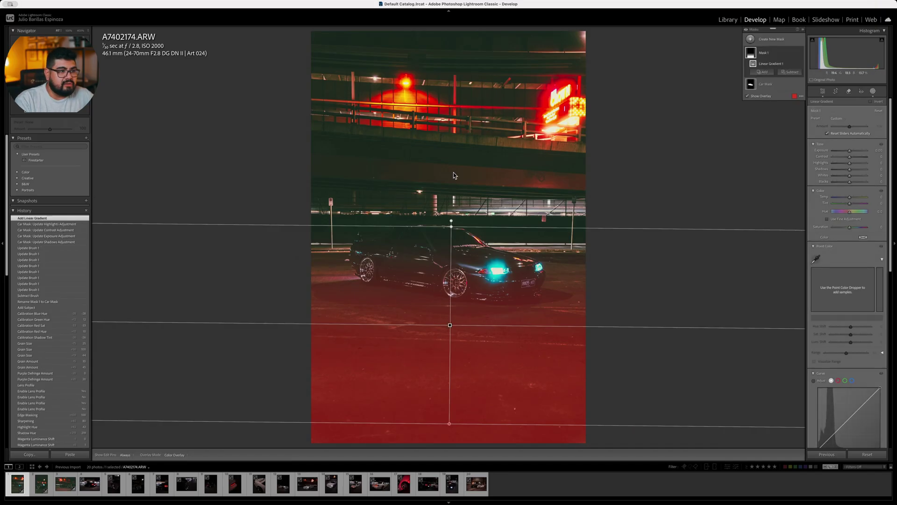
pyautogui.moveTo(450, 228); pyautogui.dragTo(453, 76)
pyautogui.moveTo(449, 423); pyautogui.dragTo(449, 385)
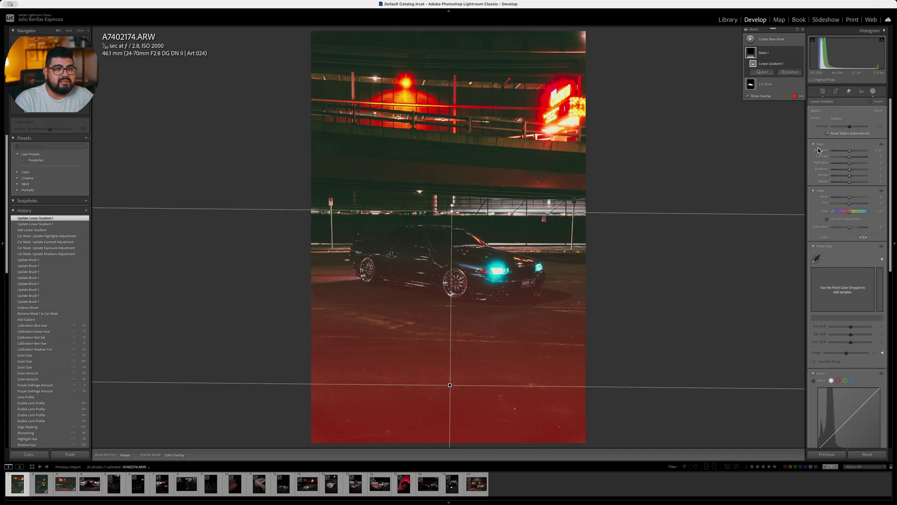
pyautogui.moveTo(850, 150); pyautogui.dragTo(846, 150)
pyautogui.moveTo(452, 212); pyautogui.dragTo(452, 234)
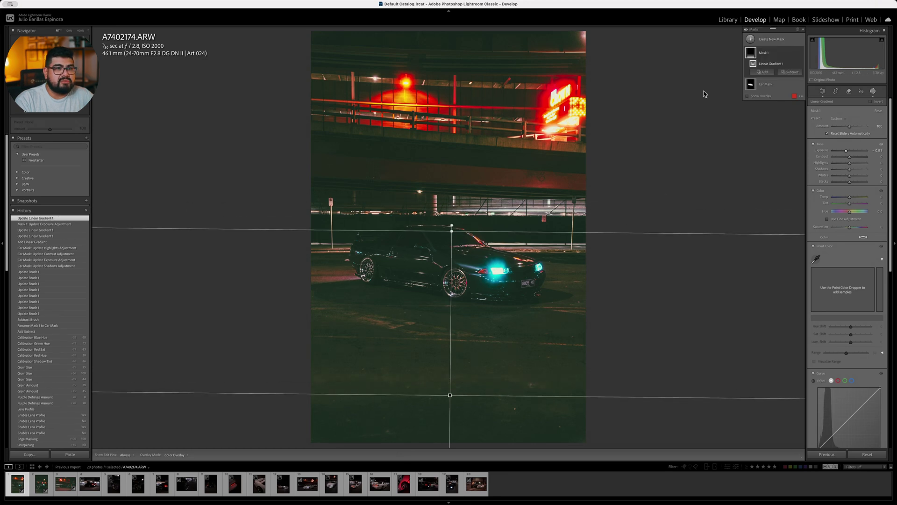
# Add a second linear gradient mask from the top of the photo down to the car's roof and lower its Exposure.
pyautogui.click(791, 101)
pyautogui.press('m')
pyautogui.moveTo(454, 72); pyautogui.dragTo(455, 239)
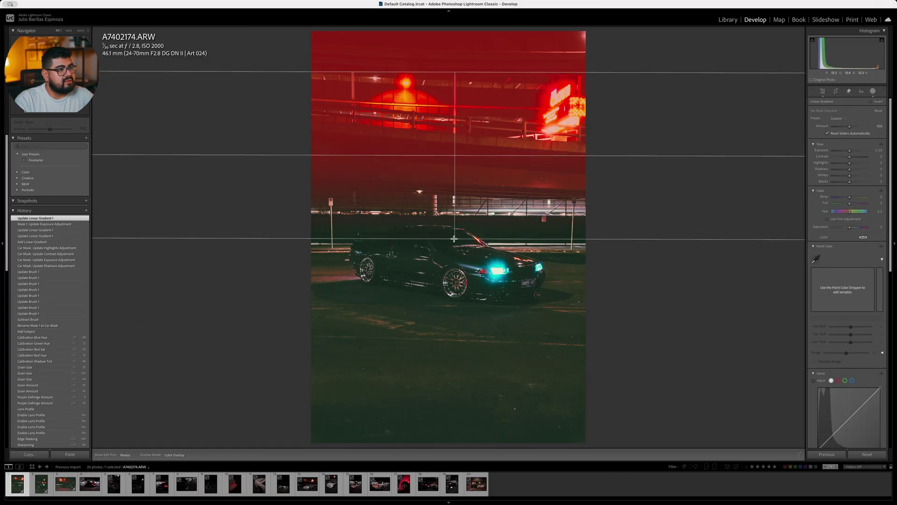
pyautogui.moveTo(850, 150); pyautogui.dragTo(847, 151)
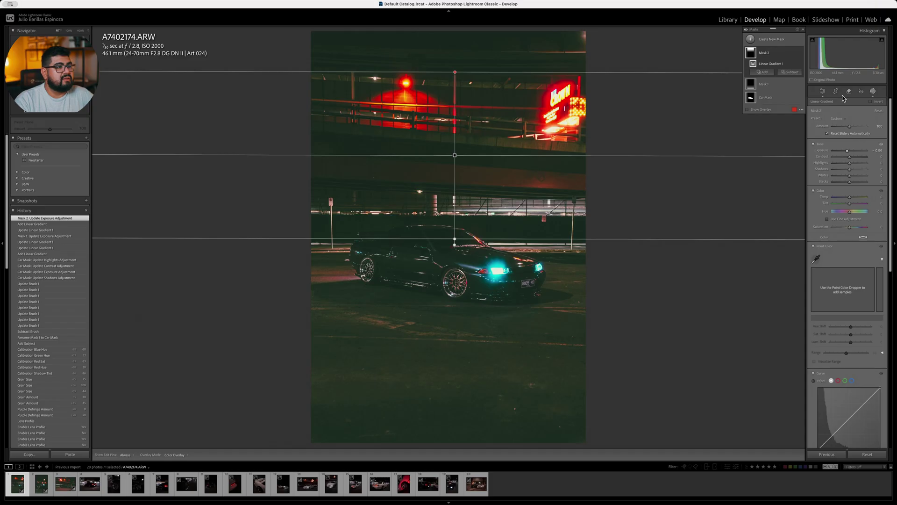
# Rename the foreground gradient mask as Linear Lower and the top gradient mask as Upper Linear.
pyautogui.click(752, 39)
pyautogui.press('Escape')
pyautogui.doubleClick(788, 90)
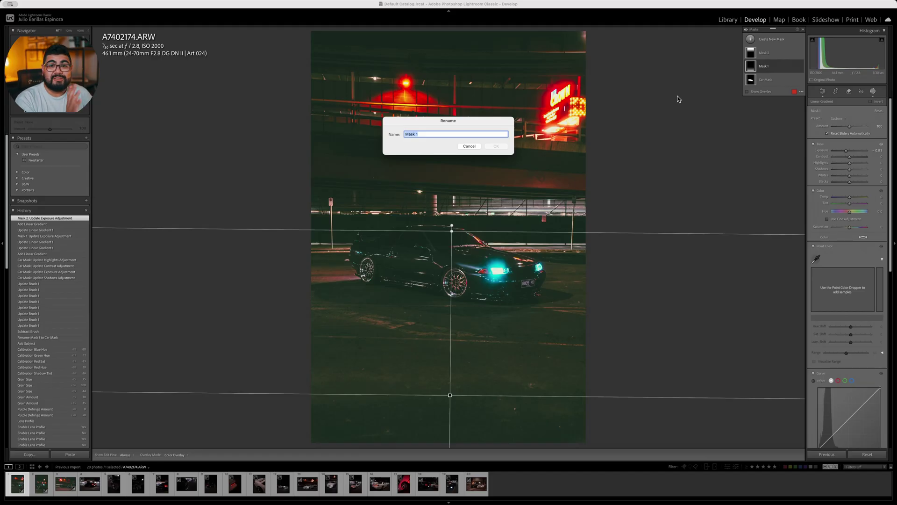
pyautogui.write('Li')
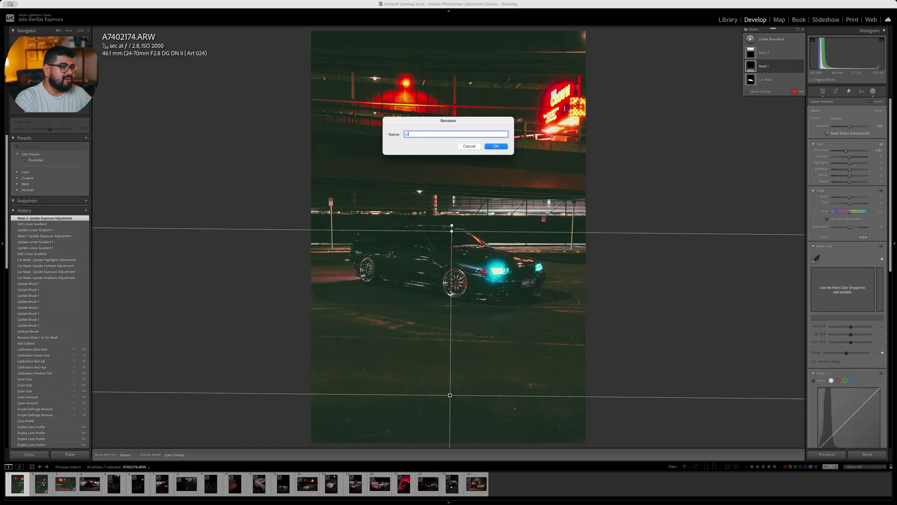
pyautogui.write('near Lower')
pyautogui.press('Return')
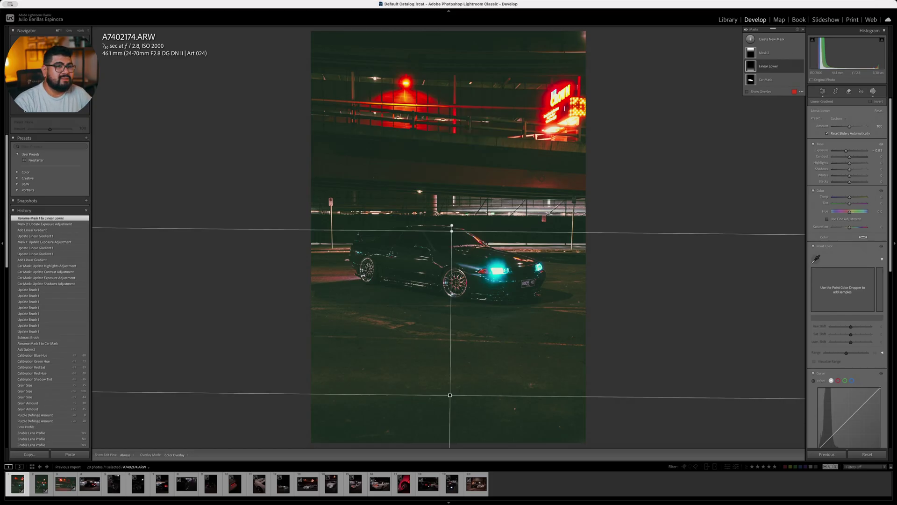
pyautogui.doubleClick(765, 53)
pyautogui.write('Upper Linear')
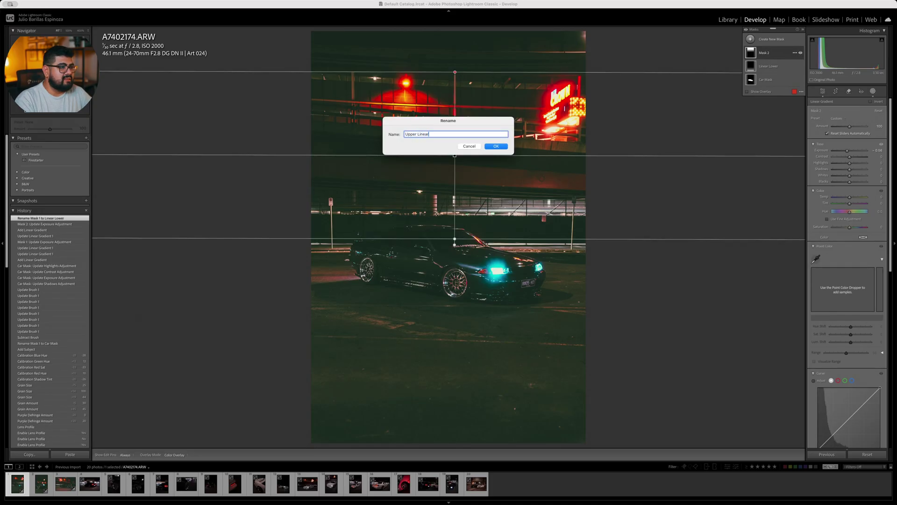
pyautogui.press('Return')
# Add a wide radial gradient mask centred on the car, extending beyond both sides of the photo.
pyautogui.hotkey('shift', 'm')
pyautogui.moveTo(411, 235); pyautogui.dragTo(627, 322)
pyautogui.moveTo(416, 214); pyautogui.dragTo(449, 240)
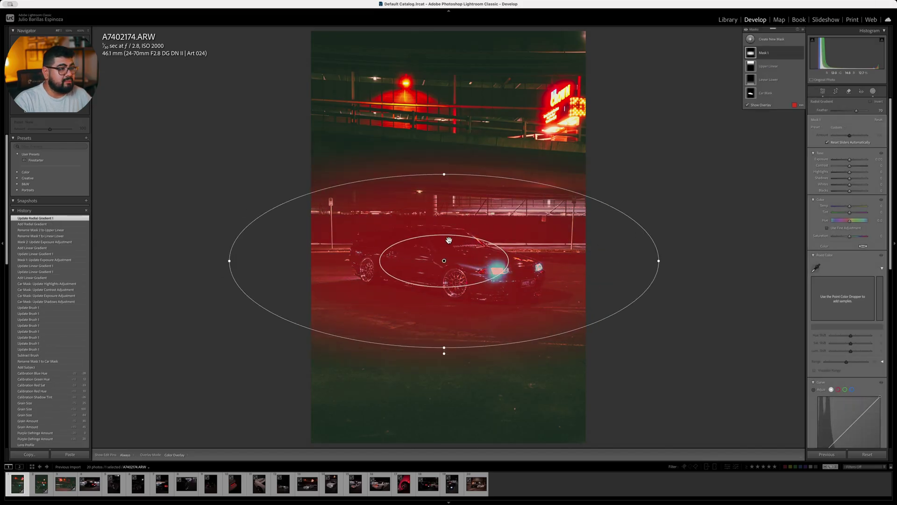
pyautogui.moveTo(445, 174); pyautogui.dragTo(444, 161)
pyautogui.moveTo(546, 273); pyautogui.dragTo(546, 271)
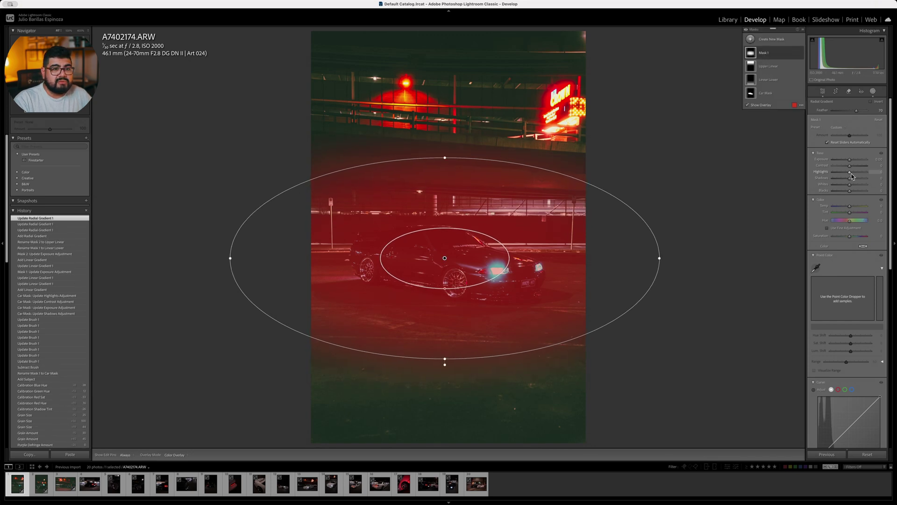
# Raise the radial mask's Shadows, lower its Highlights, fine-tune its Exposure, and soften its feather while recentring it on the car.
pyautogui.moveTo(851, 179); pyautogui.dragTo(860, 182)
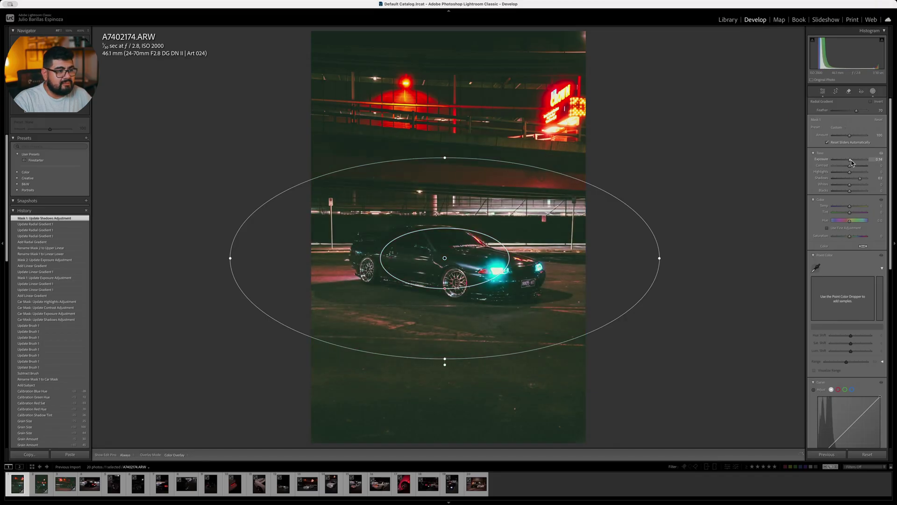
pyautogui.moveTo(852, 162); pyautogui.dragTo(849, 175)
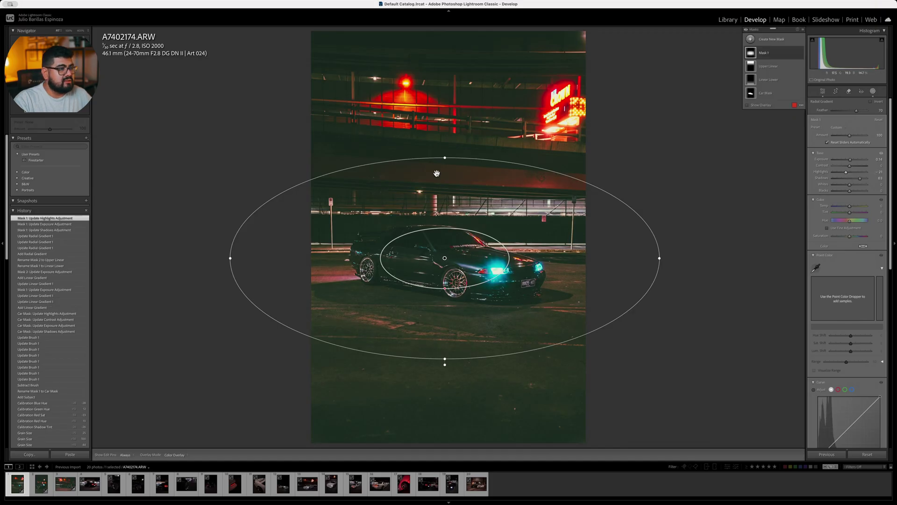
pyautogui.moveTo(445, 287); pyautogui.dragTo(452, 277)
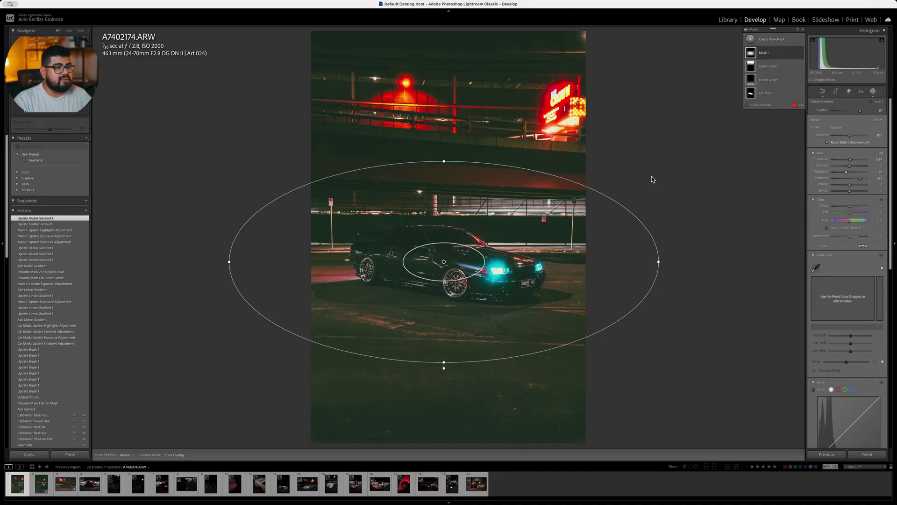
pyautogui.click(762, 52)
pyautogui.moveTo(851, 161); pyautogui.dragTo(850, 161)
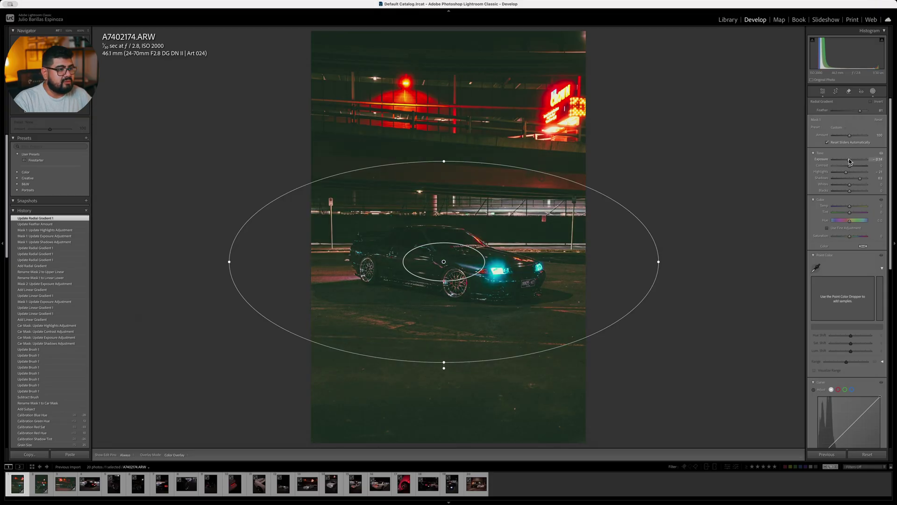
# Compare the photo with the radial mask hidden and shown to judge its effect around the car.
pyautogui.click(874, 92)
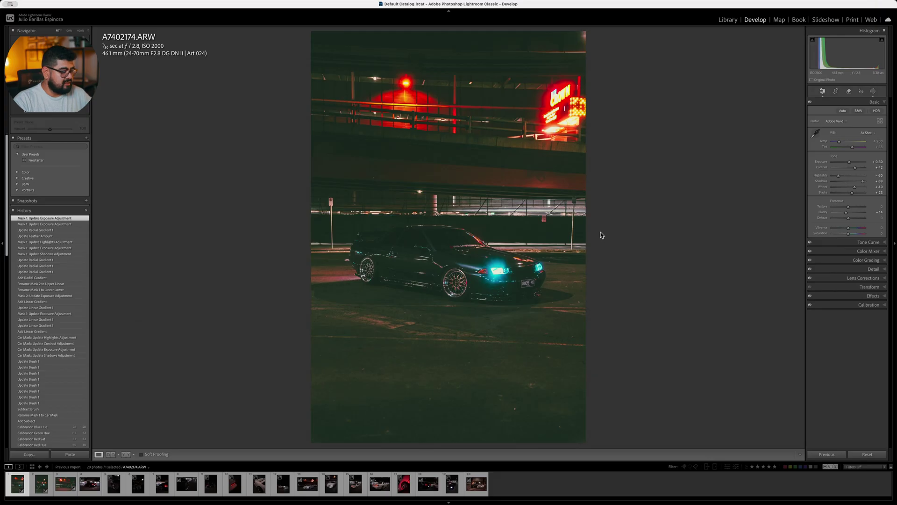
pyautogui.click(873, 91)
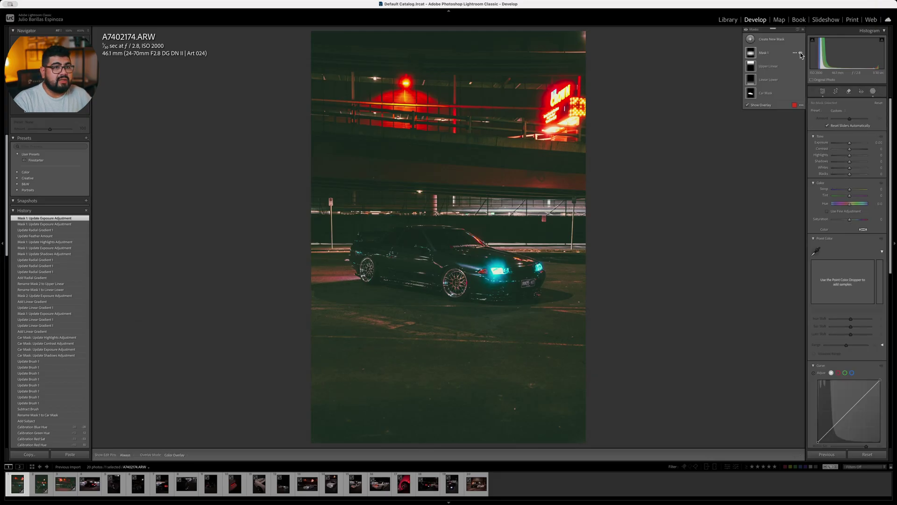
pyautogui.click(801, 54)
pyautogui.click(801, 53)
pyautogui.click(801, 54)
pyautogui.click(802, 55)
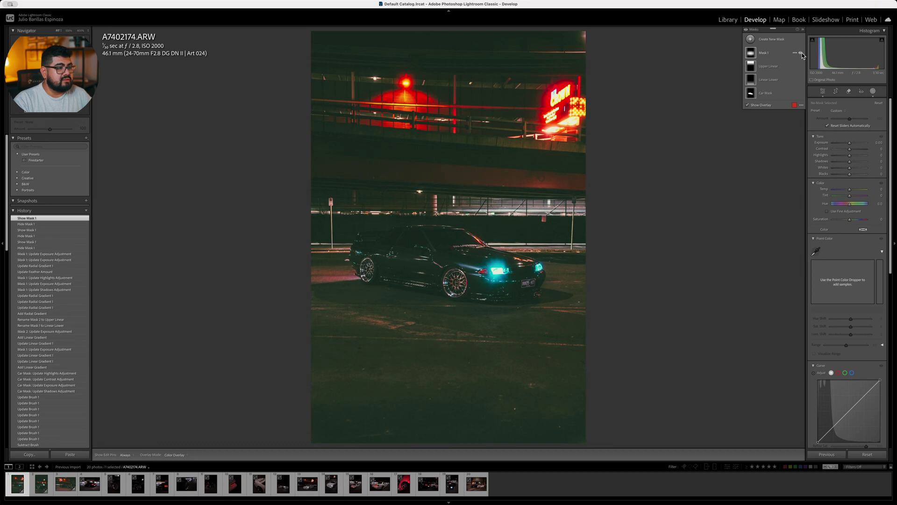
pyautogui.click(801, 54)
pyautogui.click(802, 53)
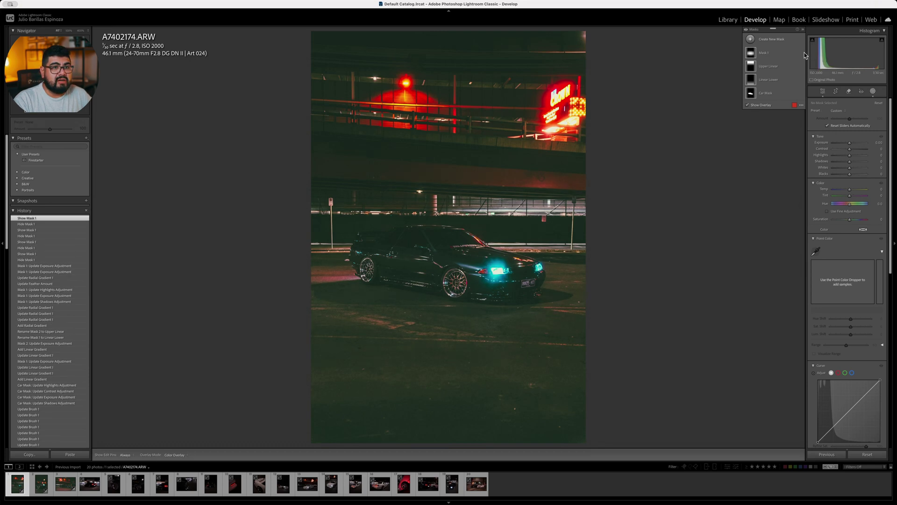
# Rename the wide radial mask around the car as Central Radial.
pyautogui.moveTo(801, 54)
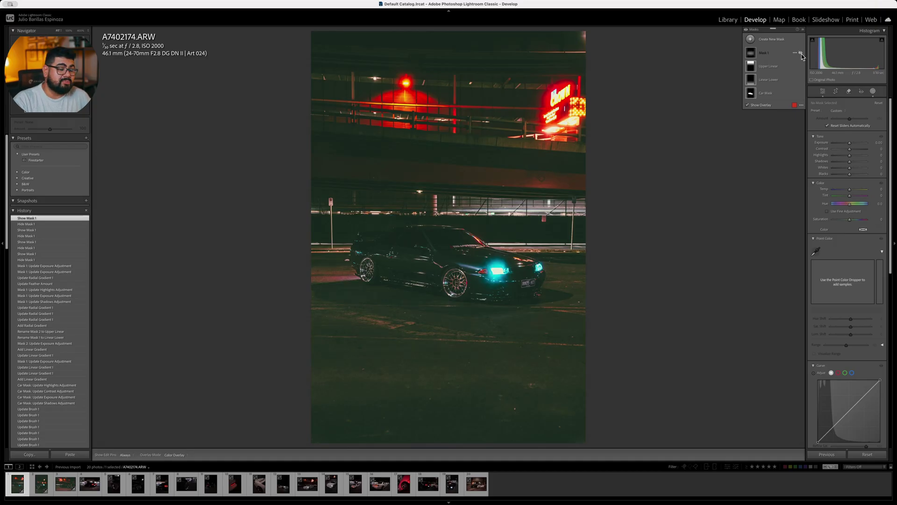
pyautogui.doubleClick(785, 54)
pyautogui.write('Central Radia')
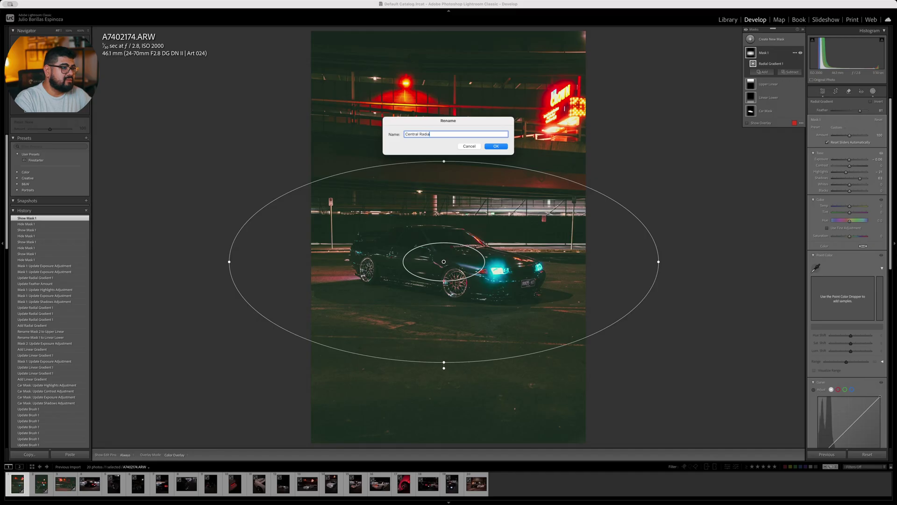
pyautogui.write('l')
pyautogui.press('Return')
# Add a radial gradient mask around the red neon sign, raising its Exposure and lowering its Highlights.
pyautogui.click(750, 39)
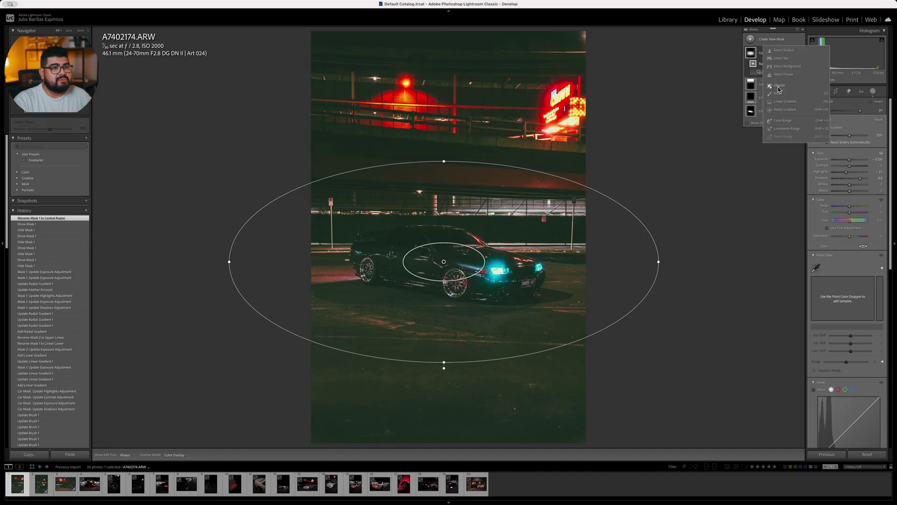
pyautogui.click(460, 109)
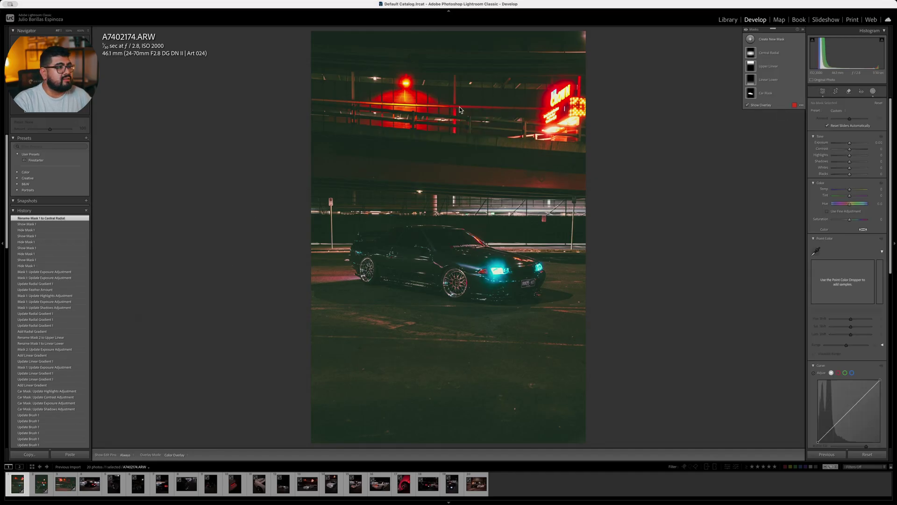
pyautogui.hotkey('shift', 'm')
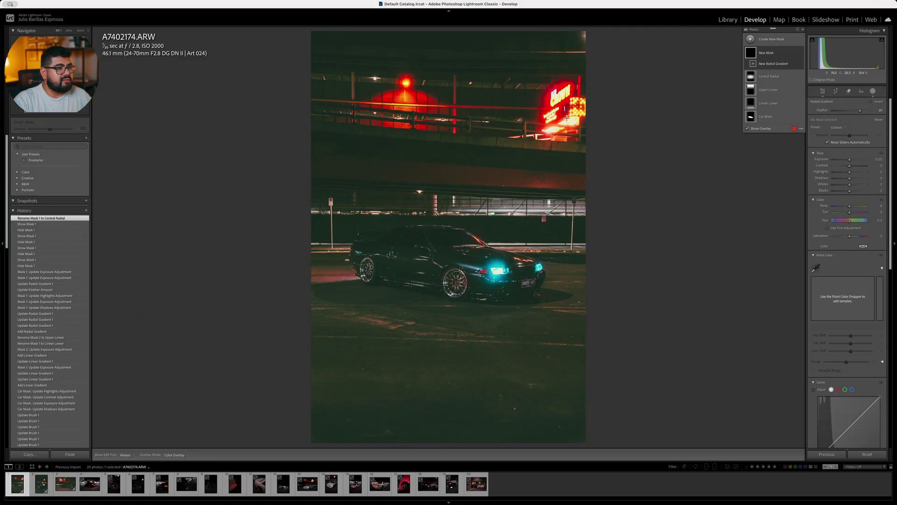
pyautogui.moveTo(562, 107)
pyautogui.mouseDown()
pyautogui.moveTo(595, 136)
pyautogui.moveTo(562, 123)
pyautogui.mouseUp()
pyautogui.moveTo(849, 171)
pyautogui.mouseDown()
pyautogui.moveTo(853, 162)
pyautogui.moveTo(845, 175)
pyautogui.mouseUp()
pyautogui.moveTo(844, 173); pyautogui.dragTo(846, 172)
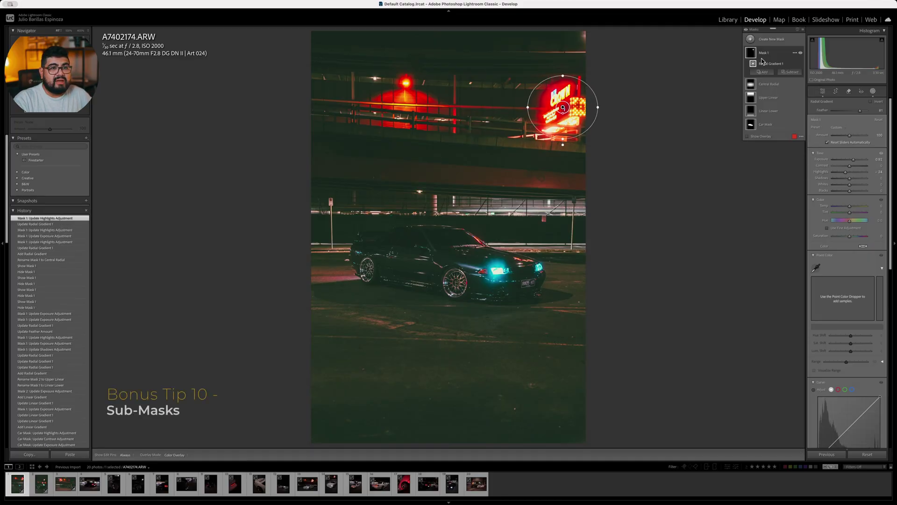
# Add a second radial gradient to the neon sign's mask, placed around the red light on the upper level.
pyautogui.click(763, 72)
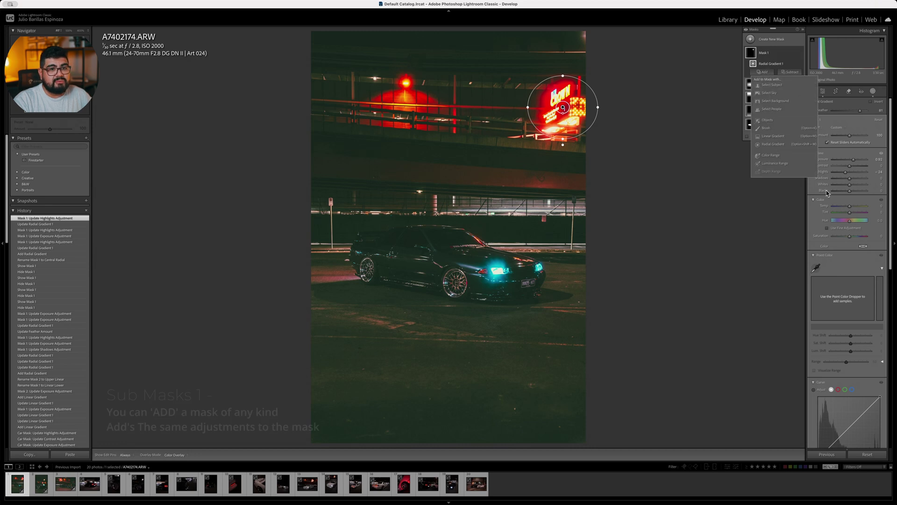
pyautogui.click(785, 146)
pyautogui.moveTo(406, 85); pyautogui.dragTo(443, 132)
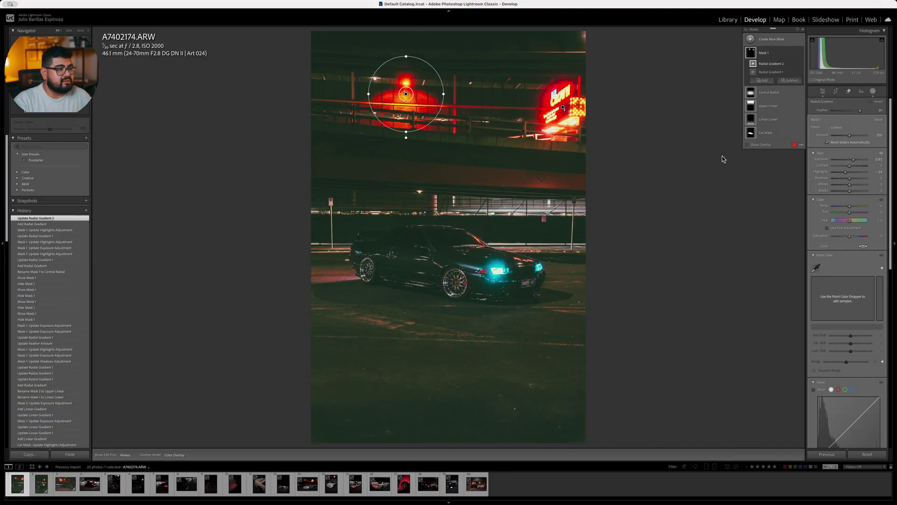
# Rename the mask covering the two red lights as Lights Radial.
pyautogui.doubleClick(764, 54)
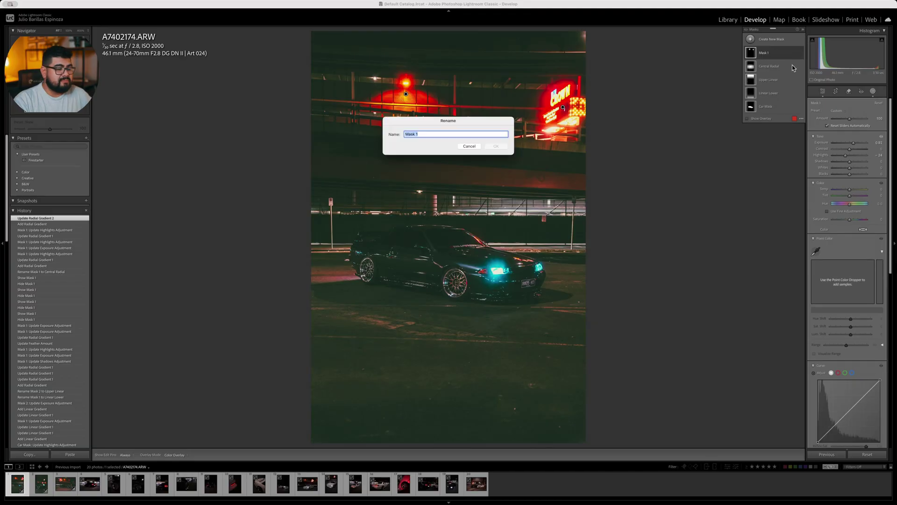
pyautogui.write('Lights Radial')
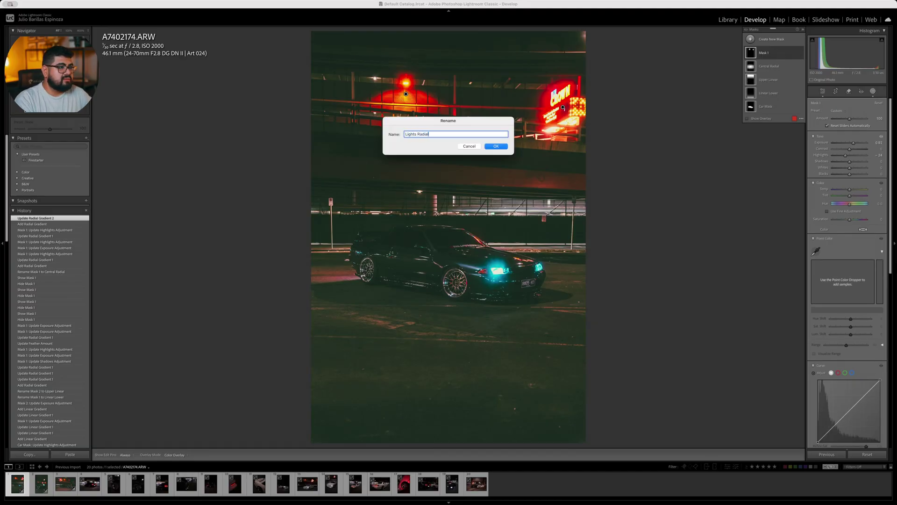
pyautogui.press('Return')
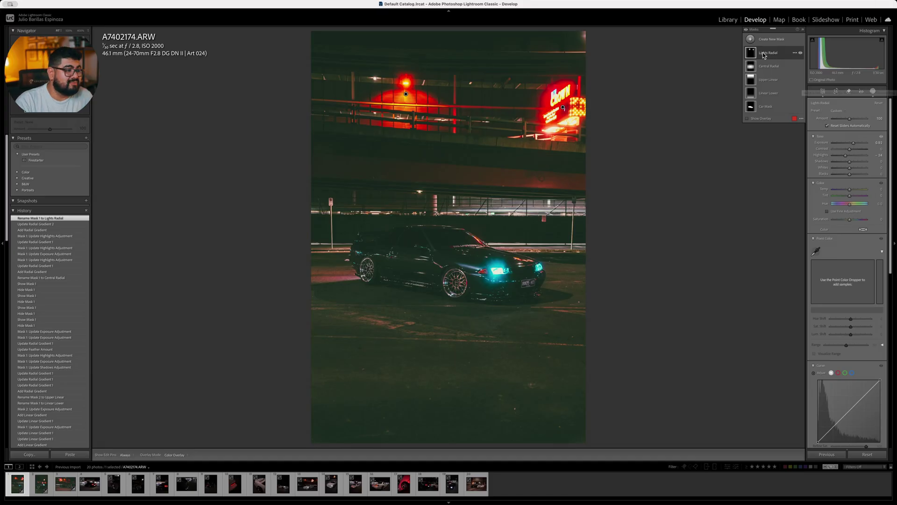
# Close masking and compare the original and edited photo side by side.
pyautogui.click(873, 92)
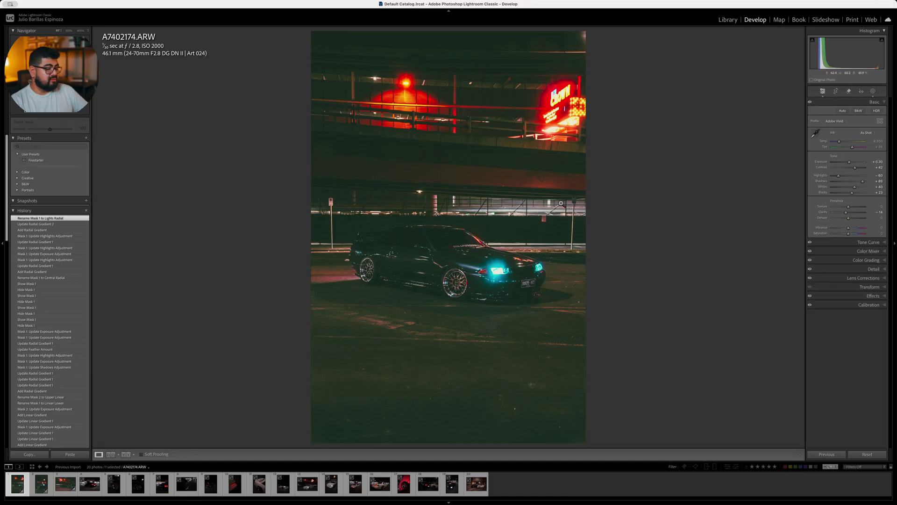
pyautogui.press('y')
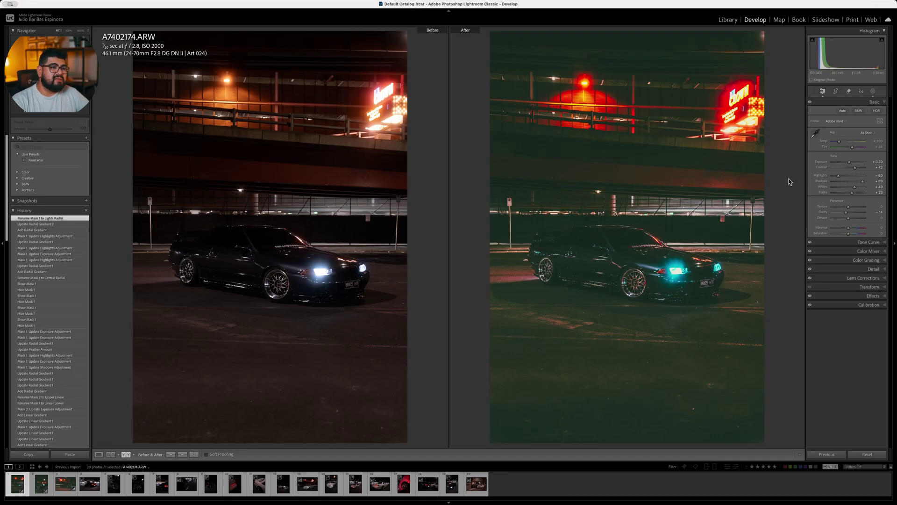
pyautogui.press('y')
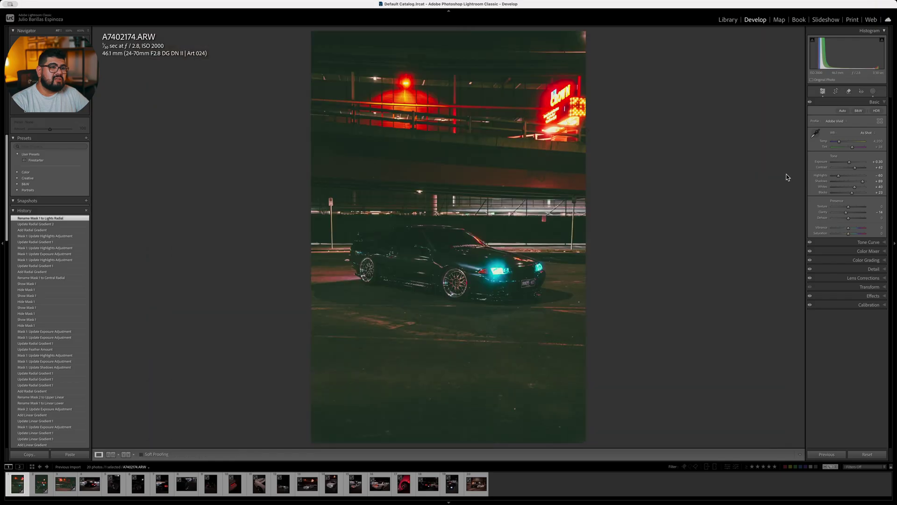
# Duplicate the Central Radial mask, check the copy's effect, and raise the copy's Exposure.
pyautogui.click(874, 91)
pyautogui.click(751, 67)
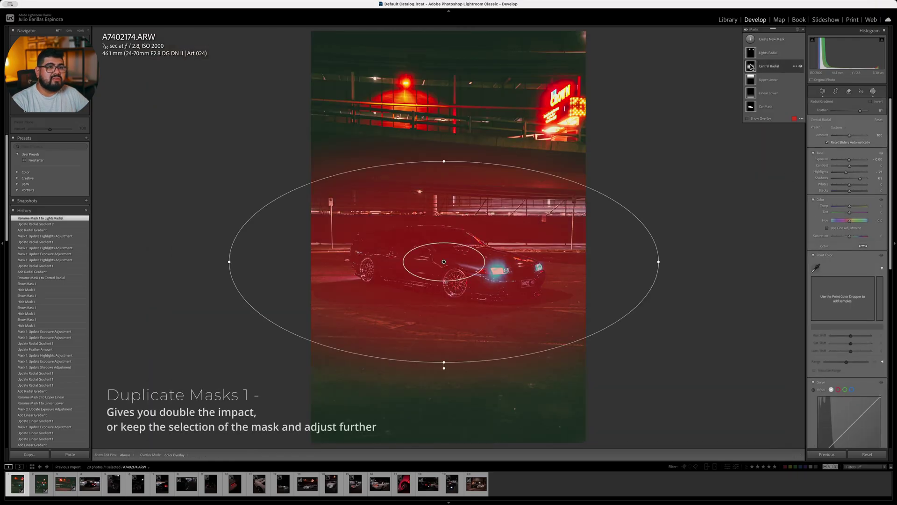
pyautogui.rightClick(752, 69)
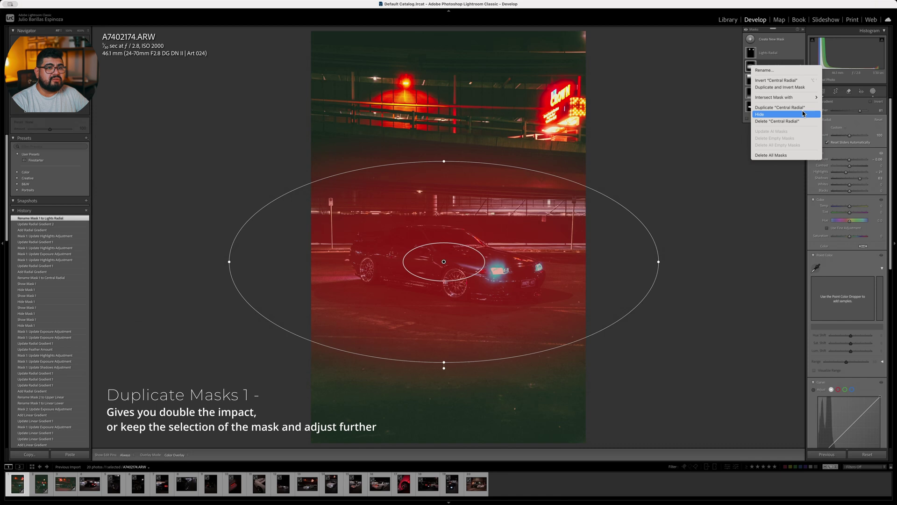
pyautogui.click(776, 105)
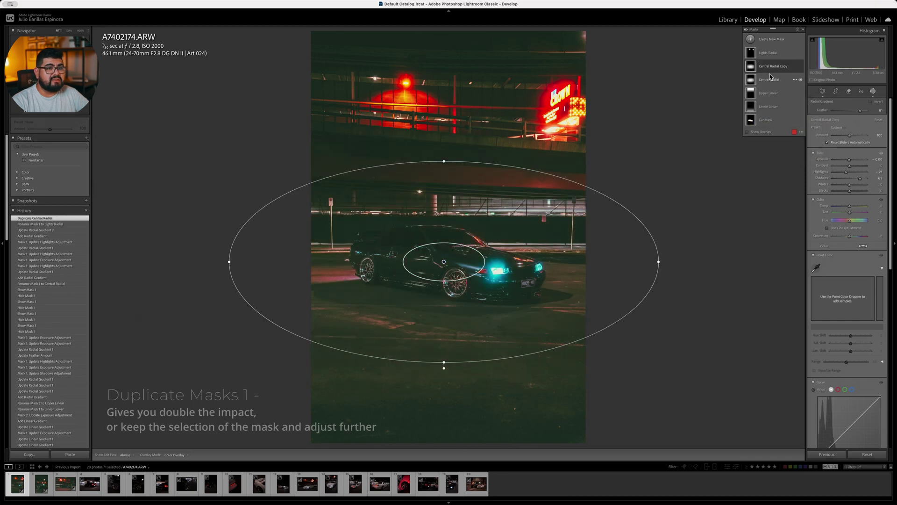
pyautogui.hotkey('shift', 'w')
pyautogui.moveTo(851, 162); pyautogui.dragTo(853, 162)
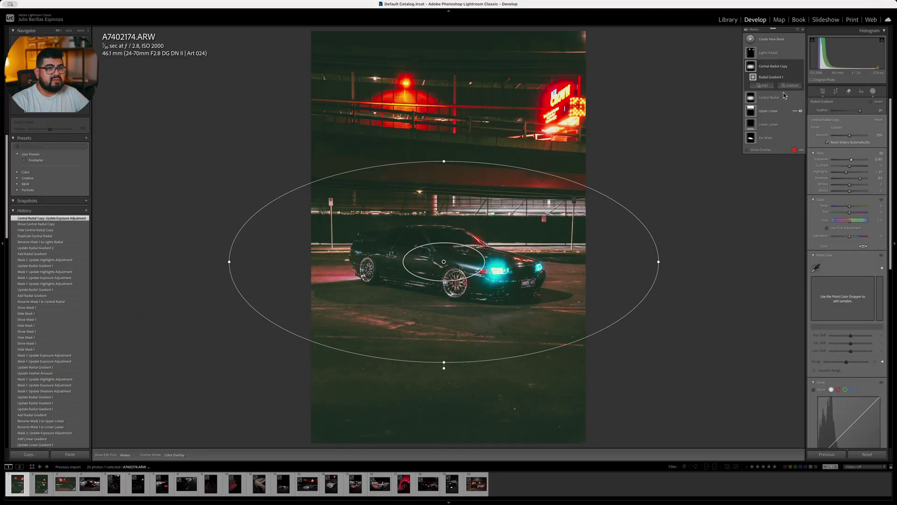
# Subtract the automatically detected background from the Central Radial Copy mask.
pyautogui.moveTo(753, 68)
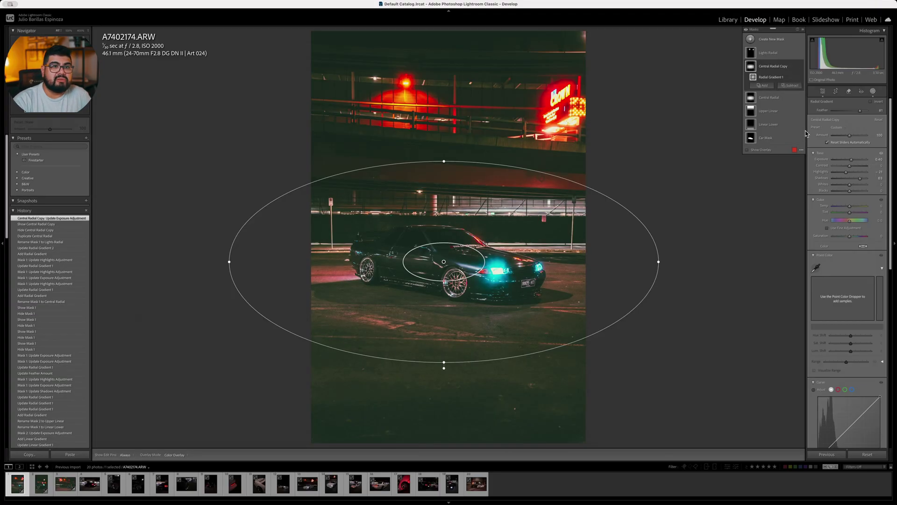
pyautogui.click(789, 86)
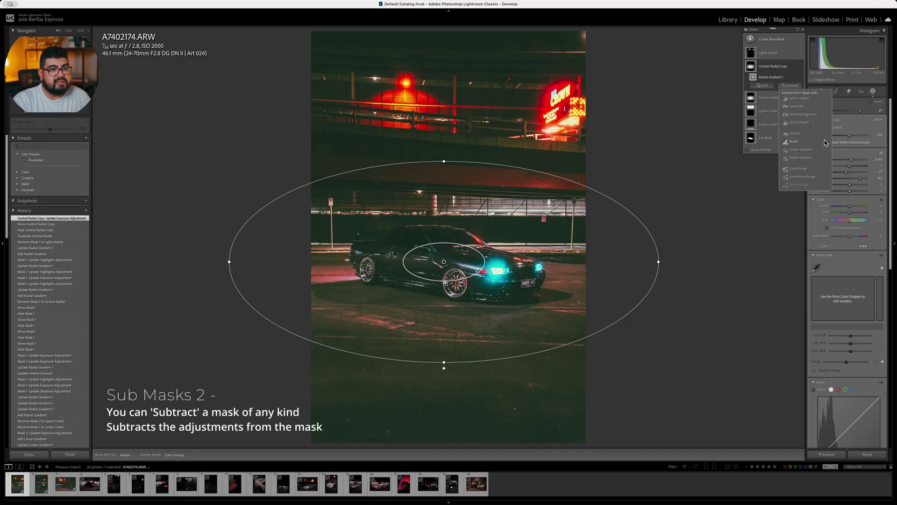
pyautogui.click(812, 117)
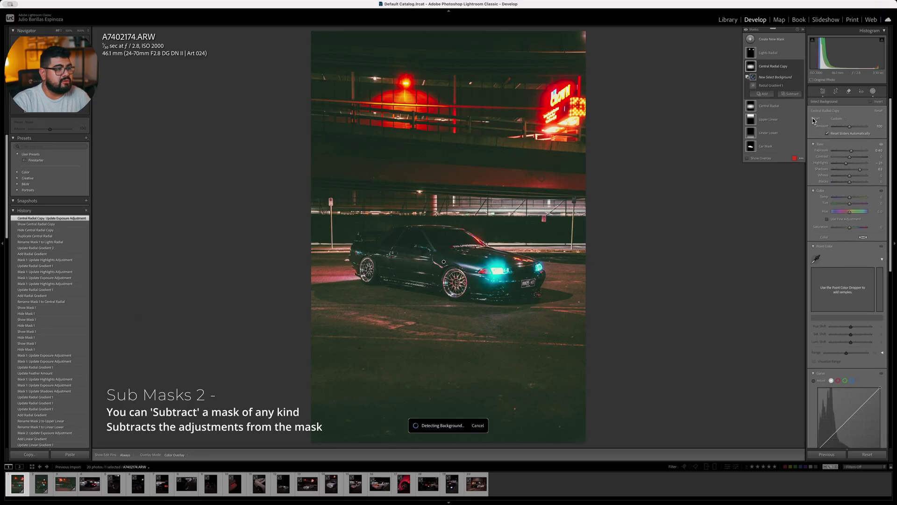
# Compare the photo with the background subtraction in Central Radial Copy hidden and shown.
pyautogui.click(800, 78)
pyautogui.click(800, 78)
pyautogui.click(800, 78)
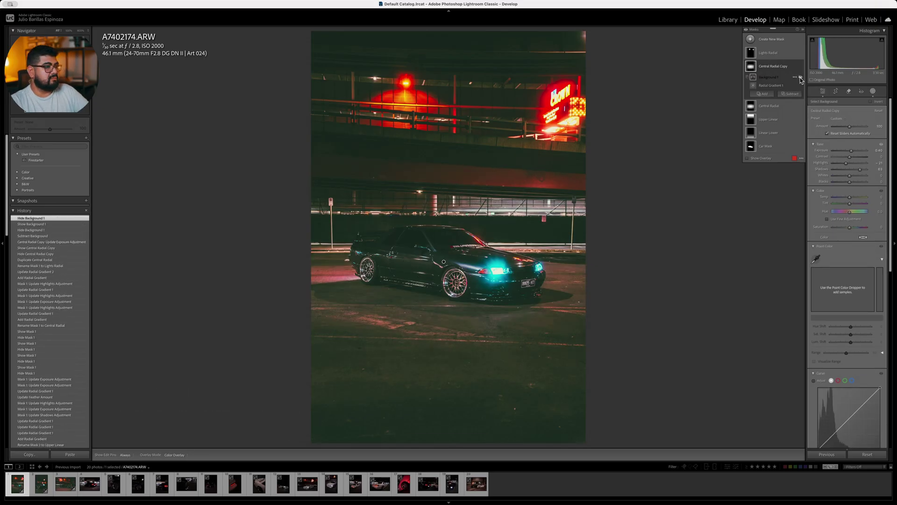
pyautogui.click(800, 78)
pyautogui.click(800, 78)
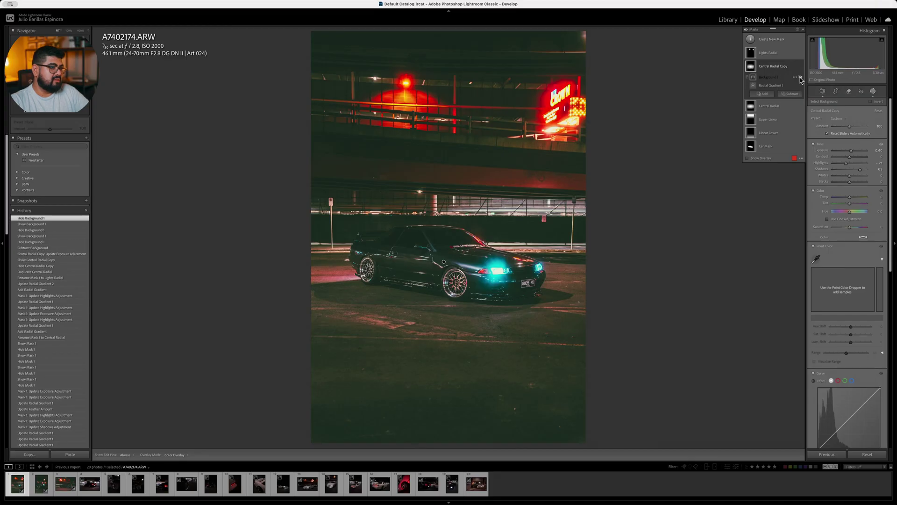
pyautogui.click(800, 78)
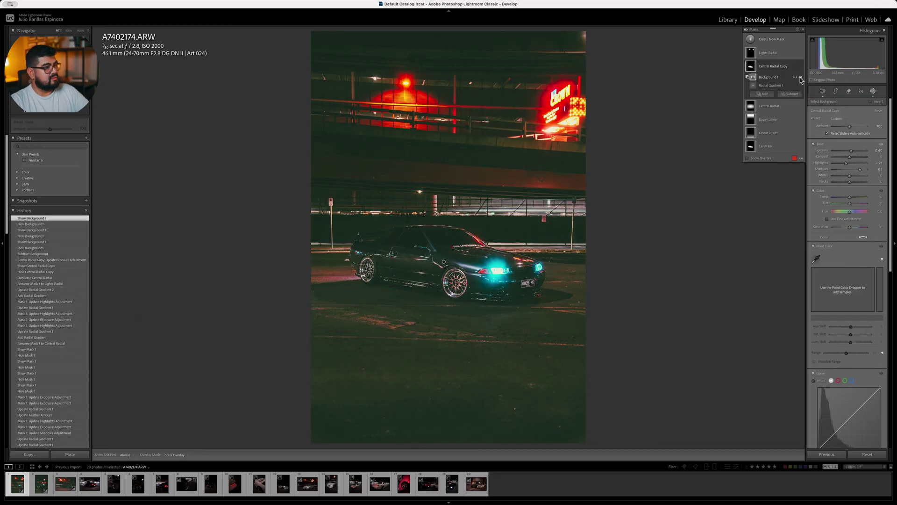
pyautogui.click(800, 77)
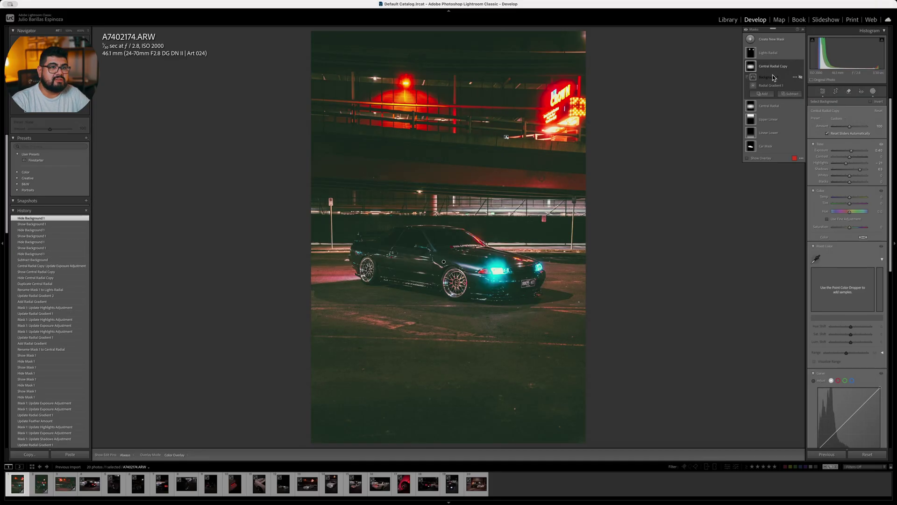
# Delete the background subtraction from the Central Radial Copy mask and reduce the copy's Exposure.
pyautogui.press('Delete')
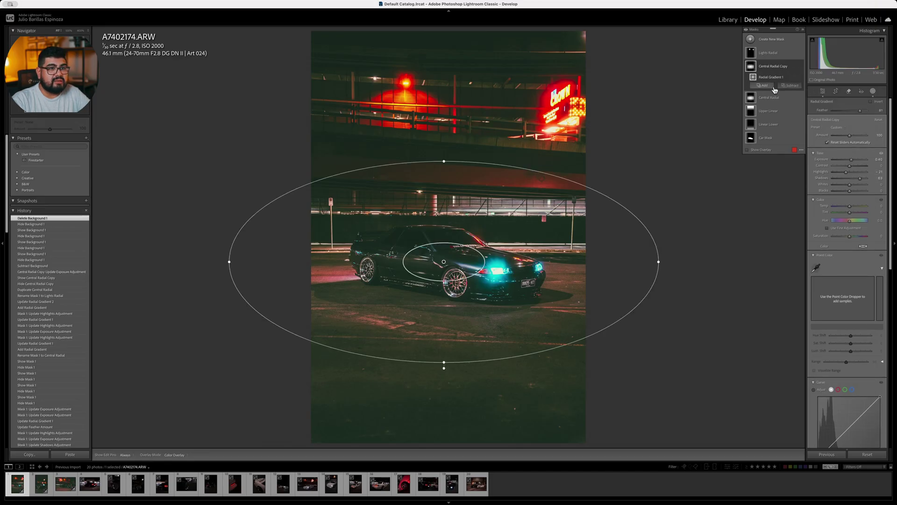
pyautogui.moveTo(852, 159); pyautogui.dragTo(851, 159)
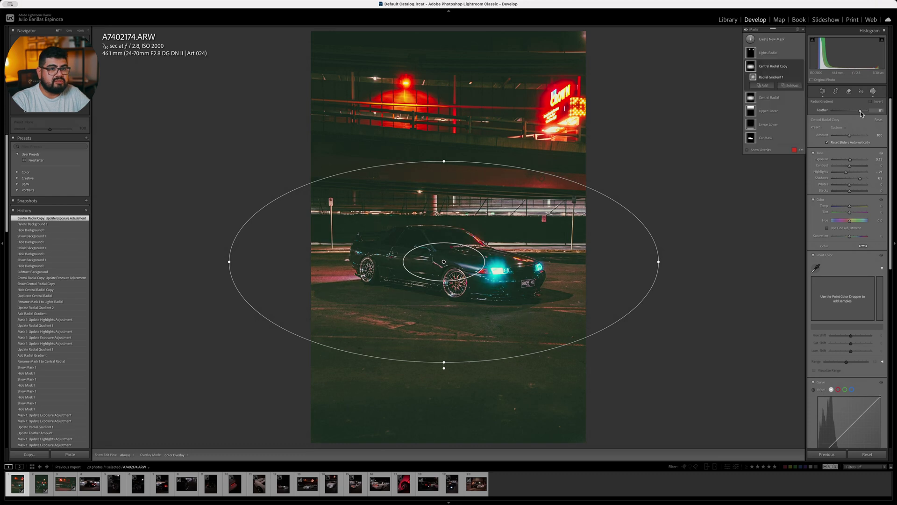
# Leave masking and check the masked edit against the original in a side-by-side before and after view.
pyautogui.click(873, 90)
pyautogui.press('y')
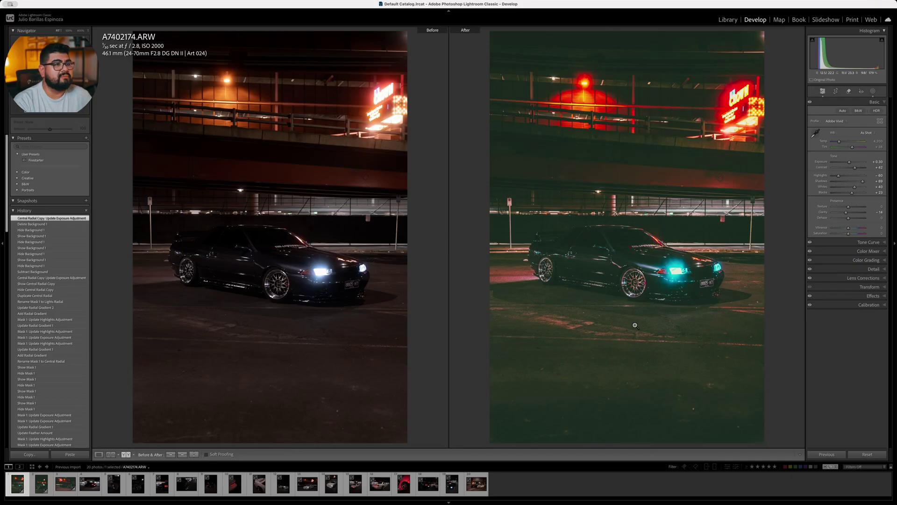
pyautogui.press('y')
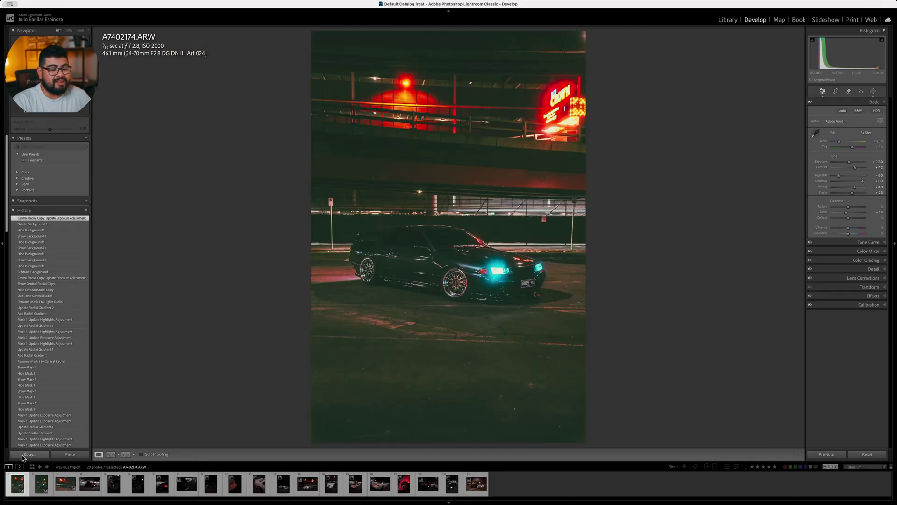
# Copy the photo's develop settings with Masking and all of its masks included.
pyautogui.click(28, 454)
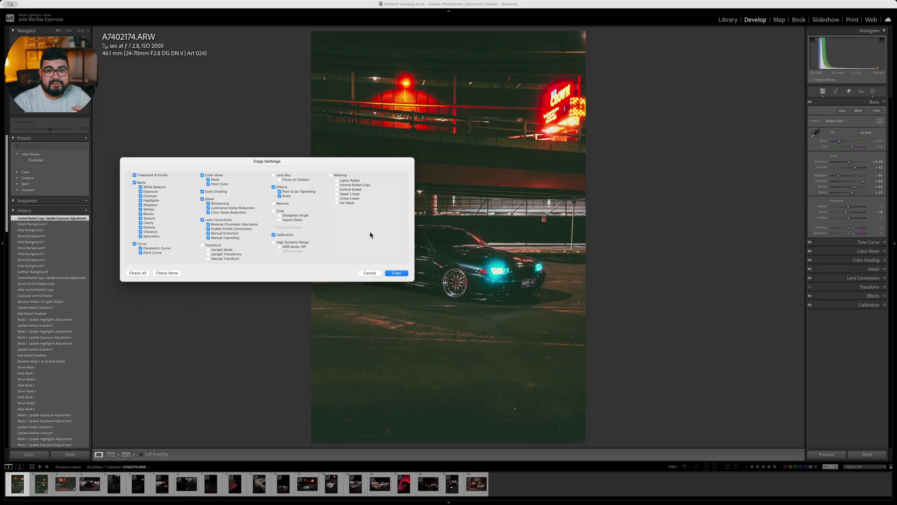
pyautogui.click(331, 176)
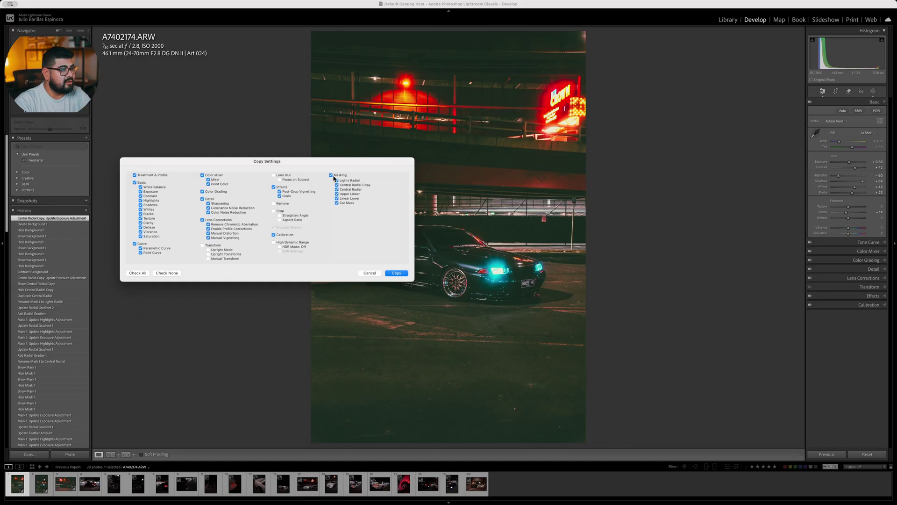
pyautogui.click(396, 273)
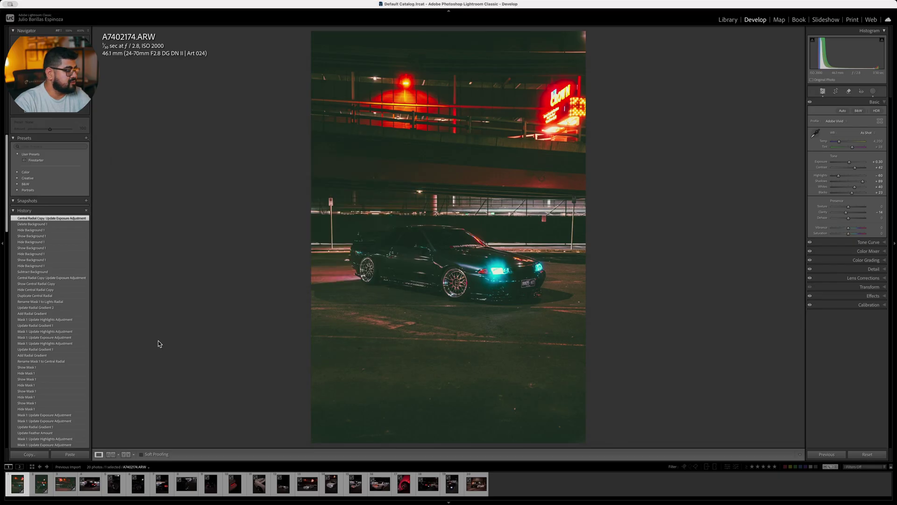
# Open A7402196.ARW and revert it to its Import state in the edit history.
pyautogui.click(41, 486)
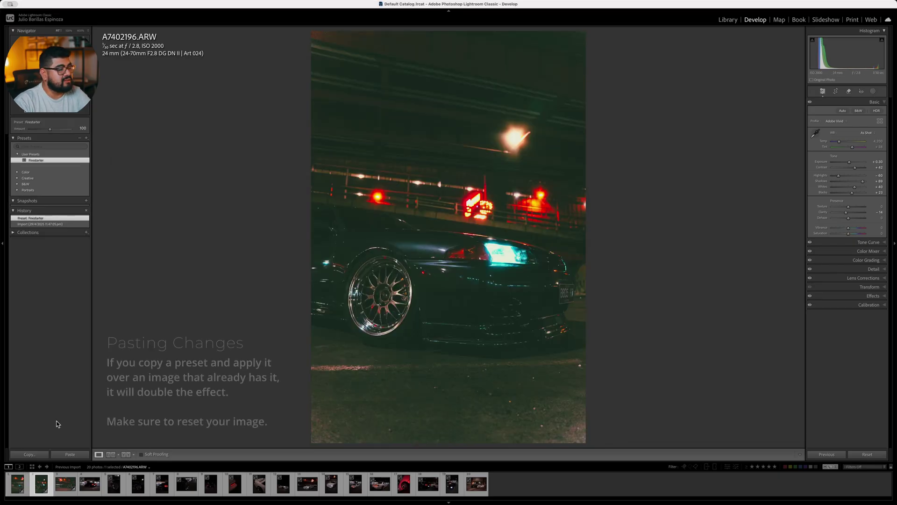
pyautogui.click(46, 225)
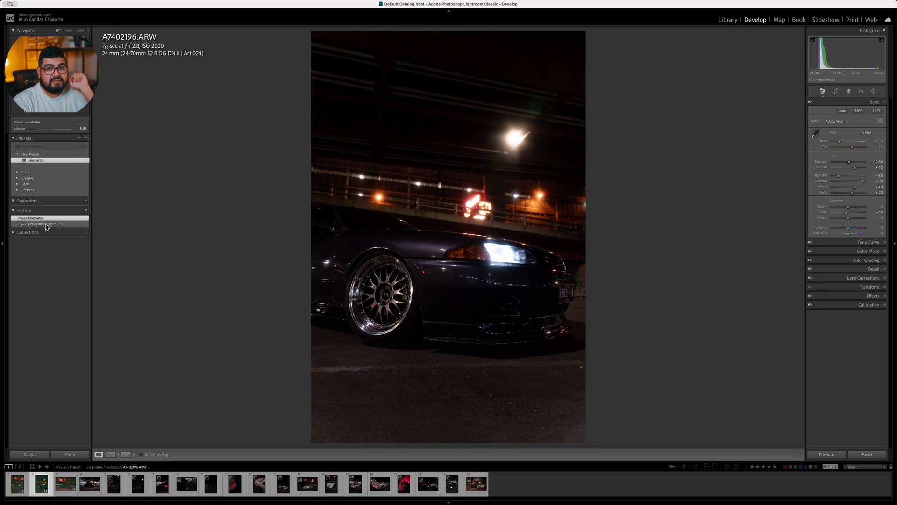
pyautogui.click(46, 224)
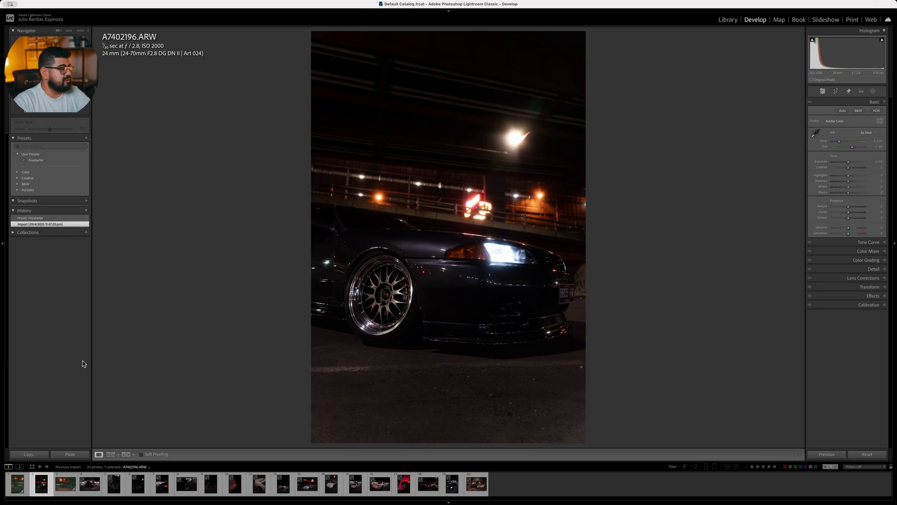
# Paste the copied develop settings and masks onto A7402196.ARW and inspect the Car Mask's subject selection.
pyautogui.click(70, 454)
pyautogui.press('Return')
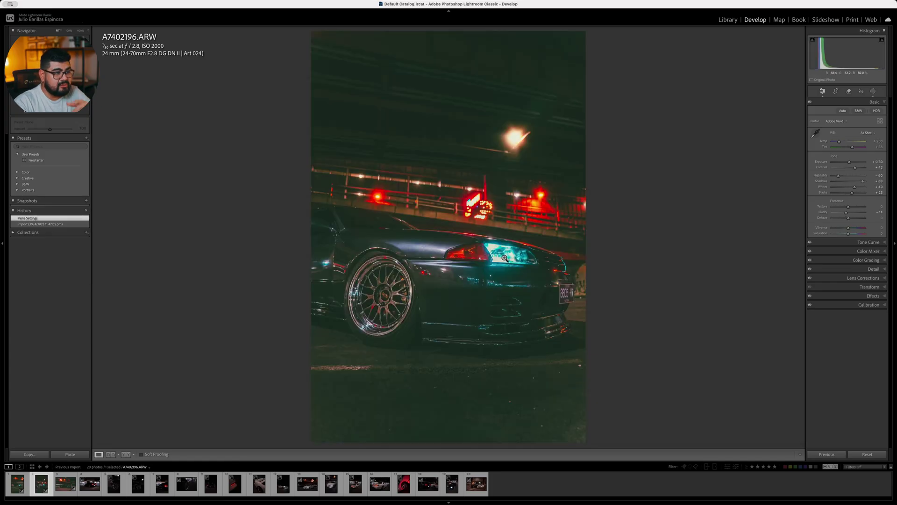
pyautogui.click(873, 91)
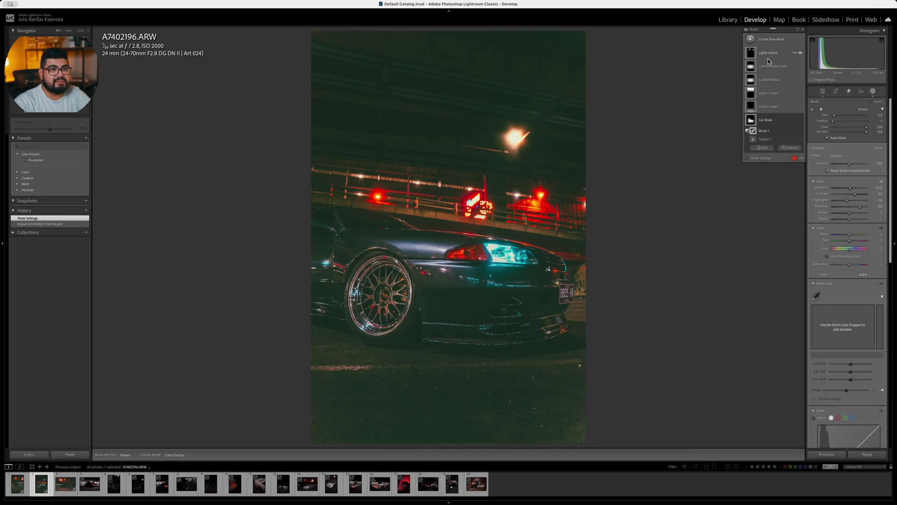
pyautogui.click(762, 140)
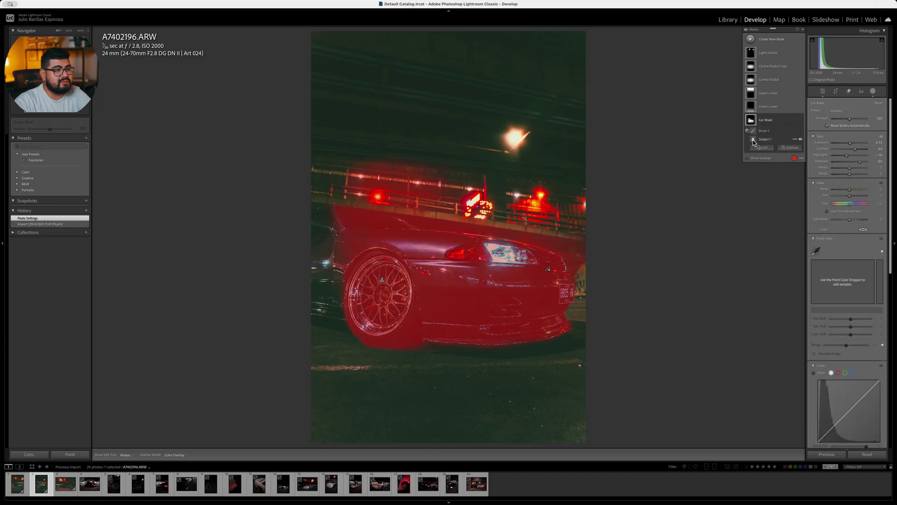
pyautogui.moveTo(753, 141)
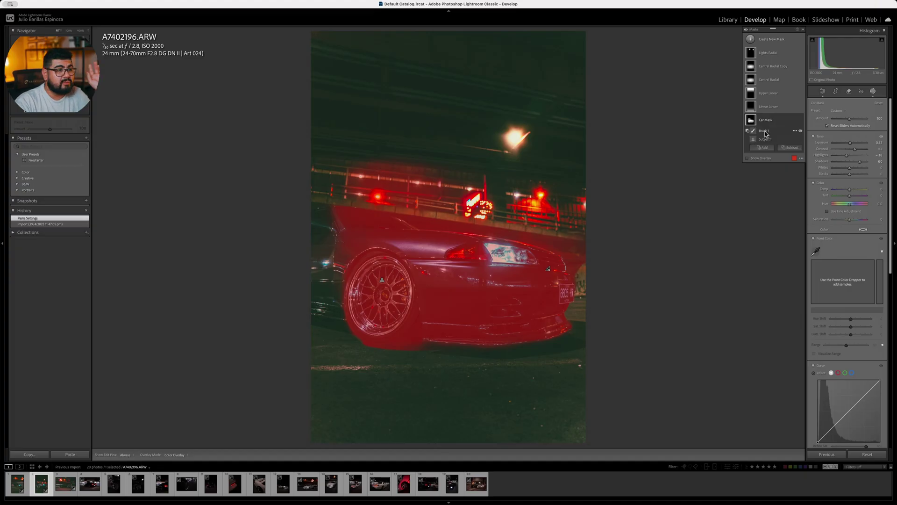
# Check the area covered by the Car Mask's copied Brush 1 and delete that brush from the mask.
pyautogui.click(765, 131)
pyautogui.moveTo(754, 132)
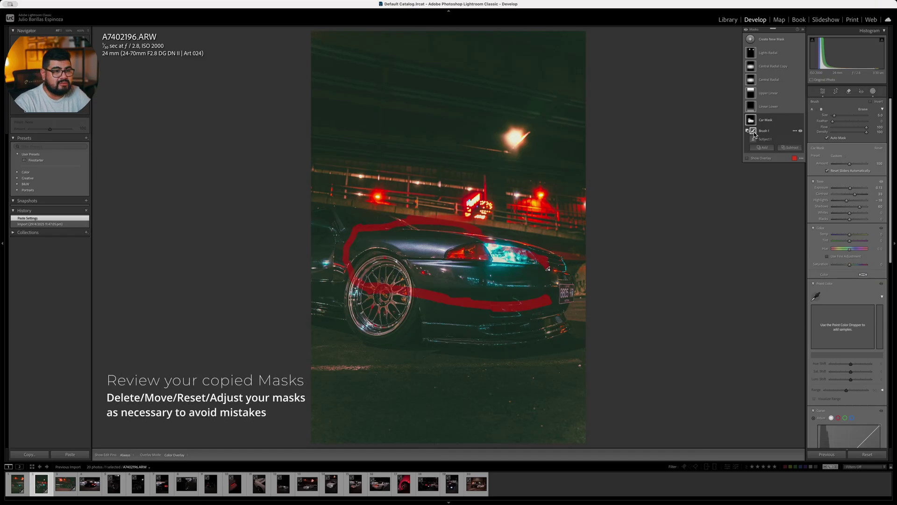
pyautogui.press('Delete')
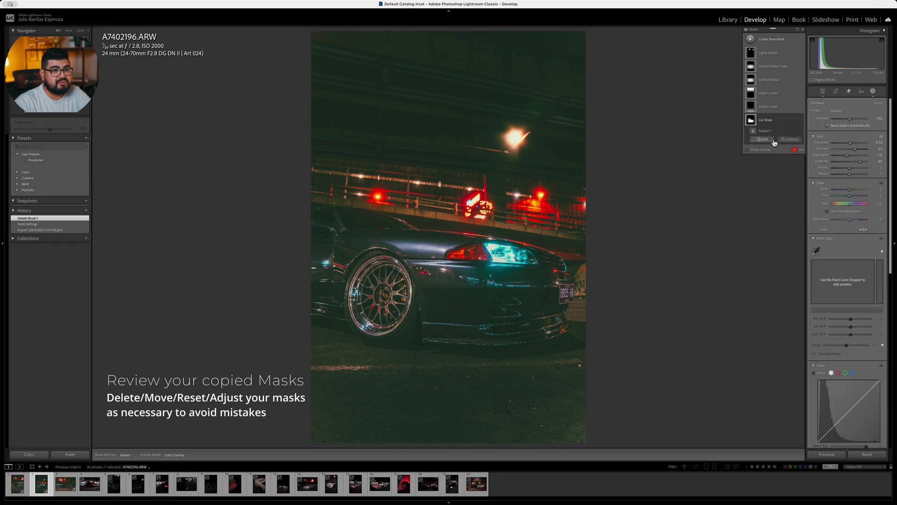
# Subtract a new brush from the Car Mask and, with the overlay shown, paint out the bridge railing above the car.
pyautogui.click(790, 139)
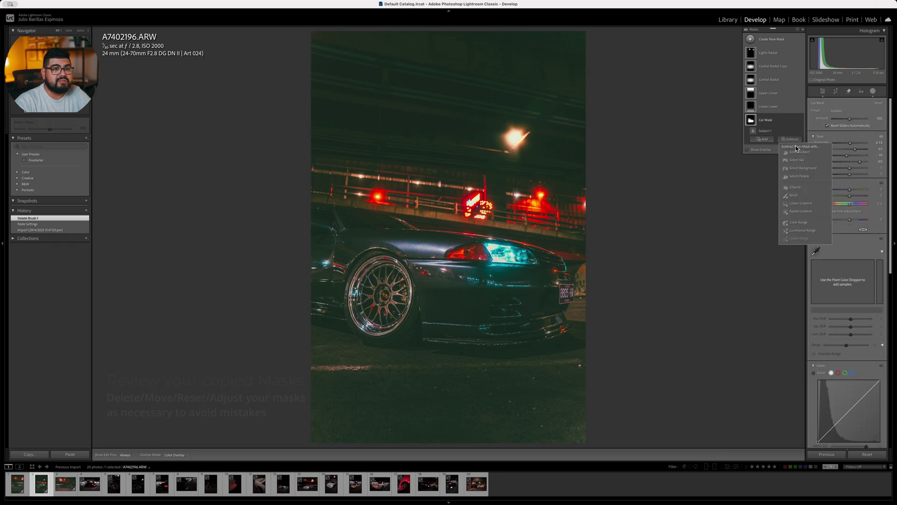
pyautogui.click(793, 197)
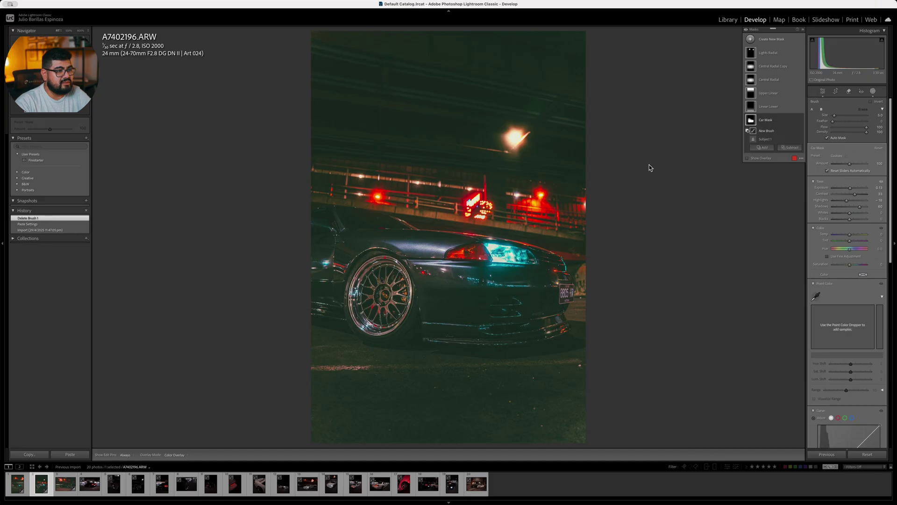
pyautogui.press(']')
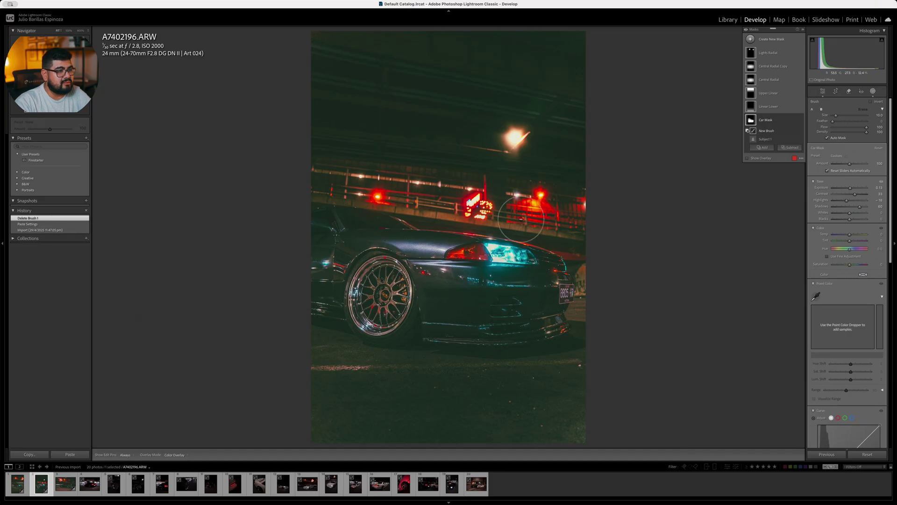
pyautogui.click(749, 159)
pyautogui.press('h')
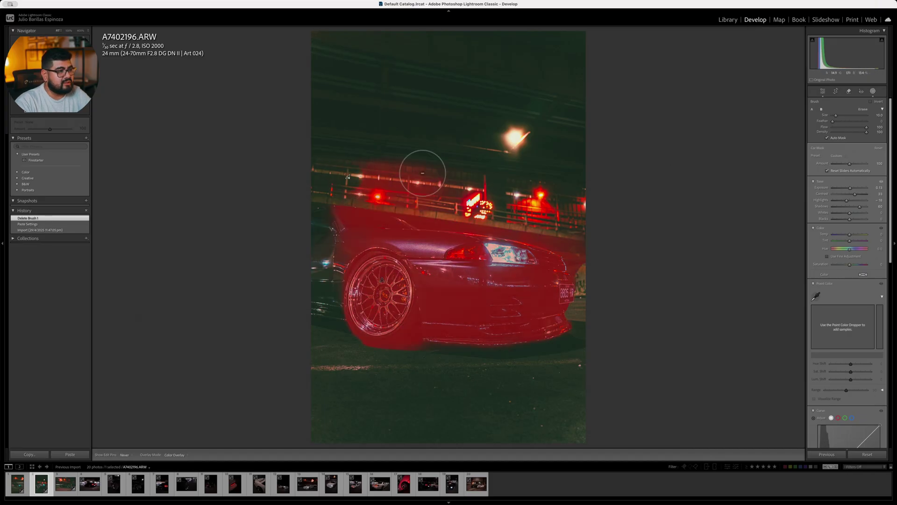
pyautogui.moveTo(320, 171); pyautogui.dragTo(352, 195)
pyautogui.press('[')
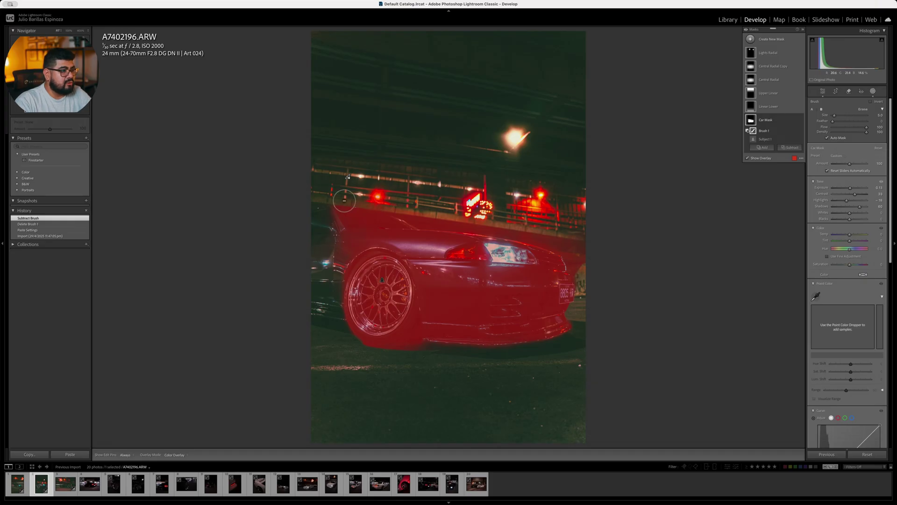
# Refine the Car Mask's brush subtraction with smaller strokes along the windshield and roofline.
pyautogui.press('h')
pyautogui.moveTo(431, 214)
pyautogui.mouseDown()
pyautogui.moveTo(352, 201)
pyautogui.moveTo(511, 229)
pyautogui.moveTo(580, 256)
pyautogui.moveTo(527, 233)
pyautogui.moveTo(405, 227)
pyautogui.mouseUp()
pyautogui.press('h')
pyautogui.press('[')
pyautogui.press('[')
pyautogui.press('[')
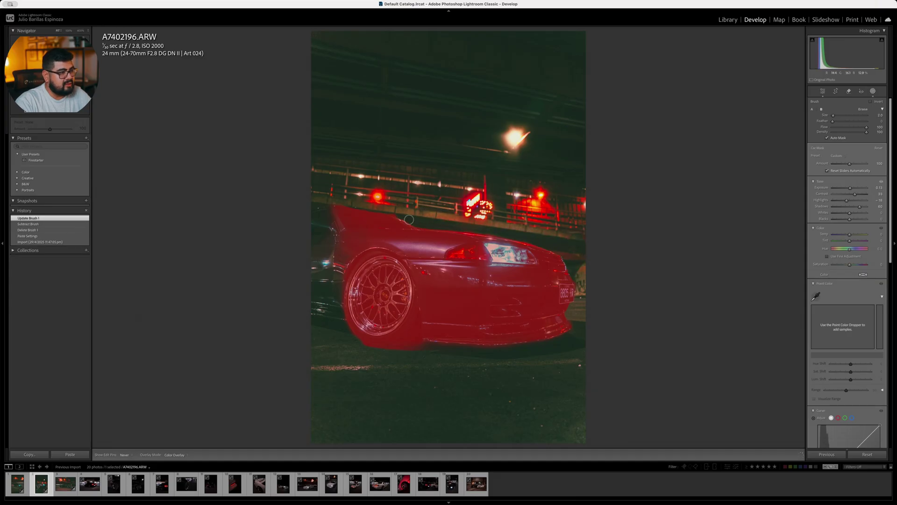
pyautogui.click(405, 227)
pyautogui.click(405, 227)
pyautogui.click(405, 228)
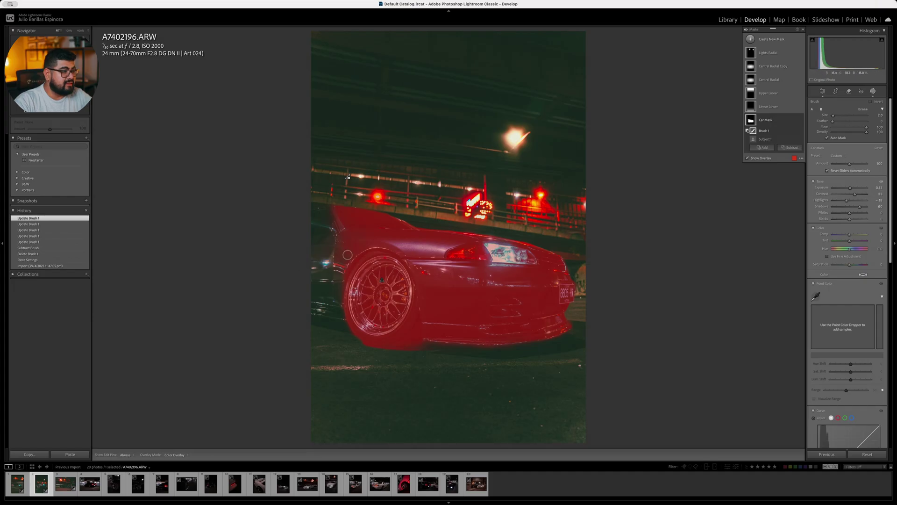
pyautogui.click(329, 214)
# Try adding a brush to the Car Mask and painting in the car's side behind the front wheel, up to the photo's edge.
pyautogui.click(769, 148)
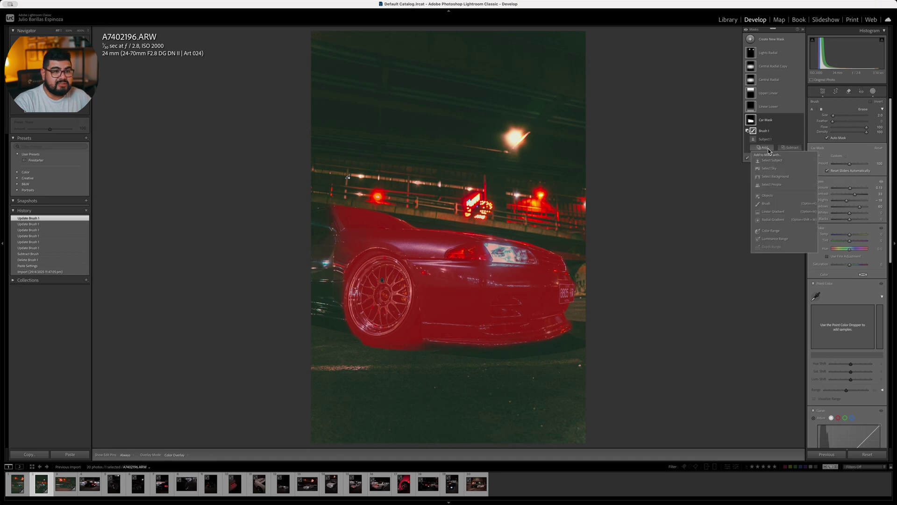
pyautogui.click(777, 199)
pyautogui.scroll(2, 333, 299)
pyautogui.press('h')
pyautogui.moveTo(308, 300)
pyautogui.mouseDown()
pyautogui.moveTo(401, 315)
pyautogui.moveTo(318, 282)
pyautogui.moveTo(361, 274)
pyautogui.moveTo(308, 268)
pyautogui.moveTo(308, 286)
pyautogui.moveTo(321, 271)
pyautogui.moveTo(354, 262)
pyautogui.moveTo(355, 249)
pyautogui.moveTo(307, 233)
pyautogui.moveTo(371, 235)
pyautogui.moveTo(334, 213)
pyautogui.mouseUp()
pyautogui.press('h')
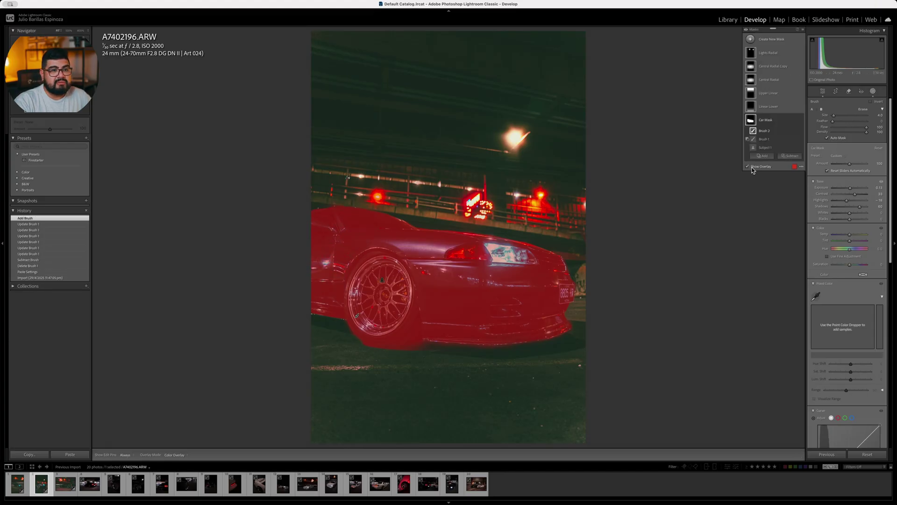
# Compare the photo with Brush 2 hidden and shown, and delete Brush 2 from the Car Mask.
pyautogui.moveTo(800, 133)
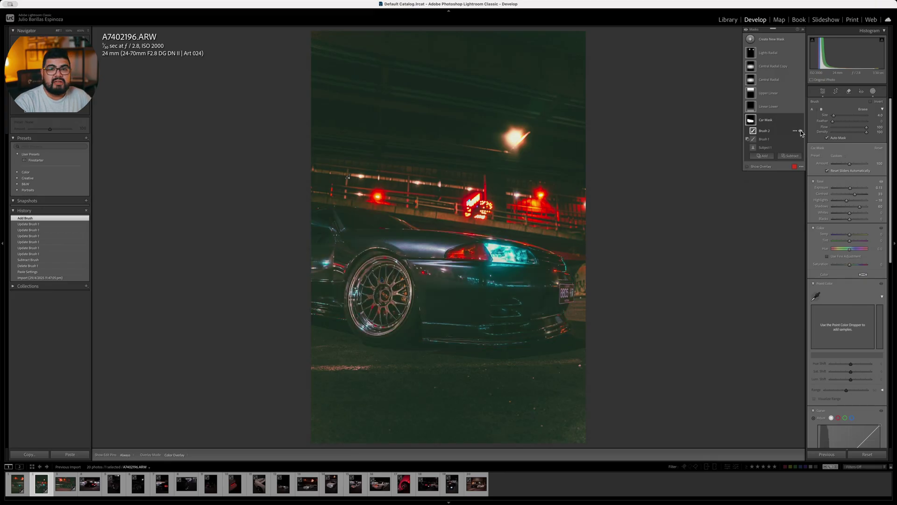
pyautogui.click(801, 131)
pyautogui.click(800, 130)
pyautogui.click(800, 131)
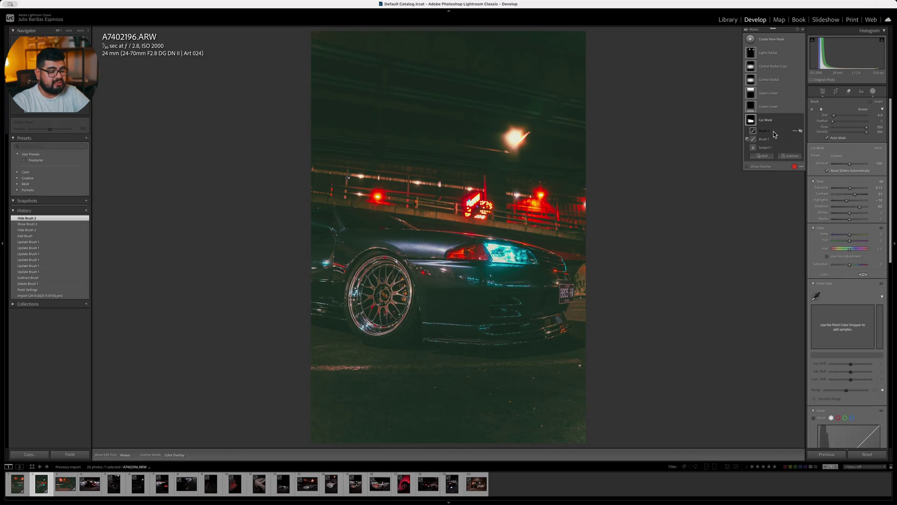
pyautogui.press('Delete')
# Move the Linear Lower gradient up toward the car and shift the Upper Linear gradient slightly down over the bridge.
pyautogui.click(771, 107)
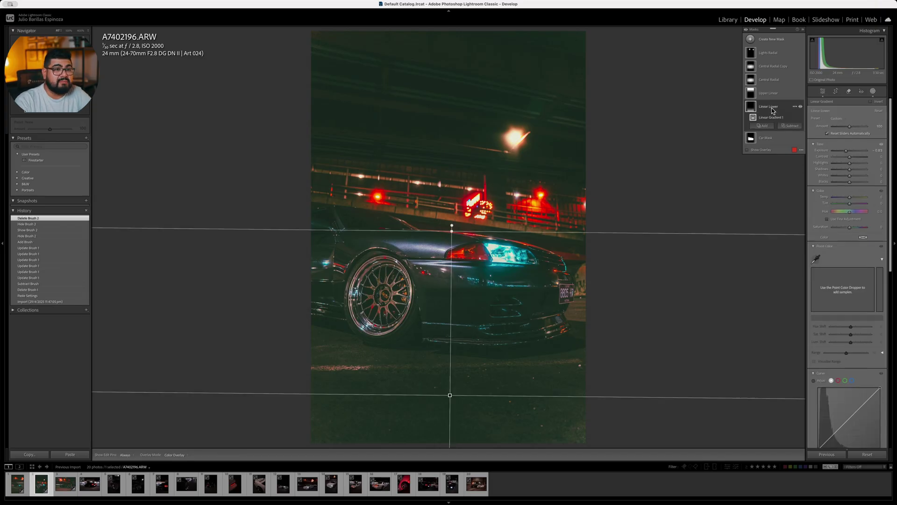
pyautogui.moveTo(451, 396); pyautogui.dragTo(443, 364)
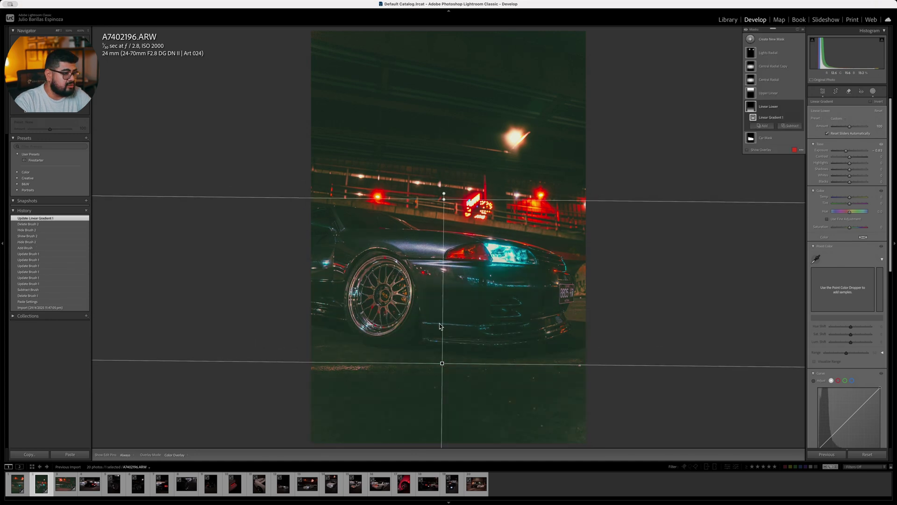
pyautogui.moveTo(442, 364); pyautogui.dragTo(444, 363)
pyautogui.click(751, 96)
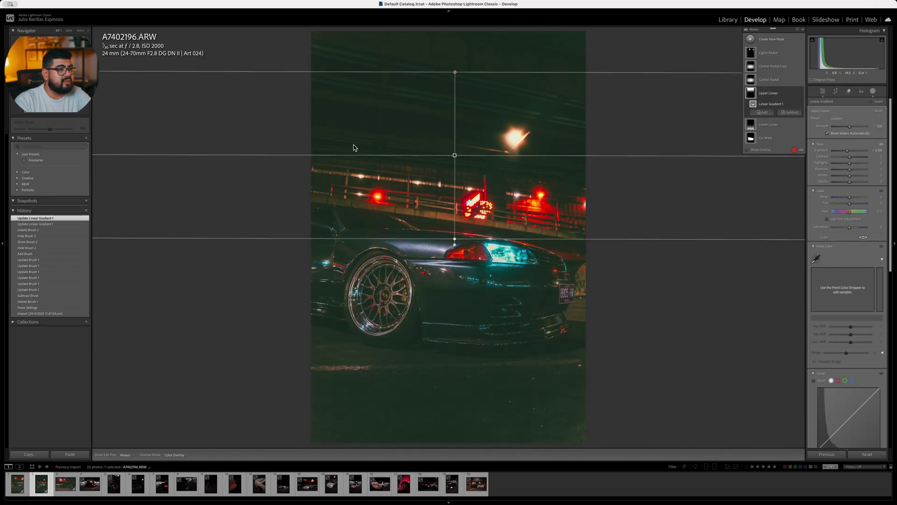
pyautogui.moveTo(453, 156)
pyautogui.mouseDown()
pyautogui.moveTo(453, 123)
pyautogui.moveTo(438, 146)
pyautogui.mouseUp()
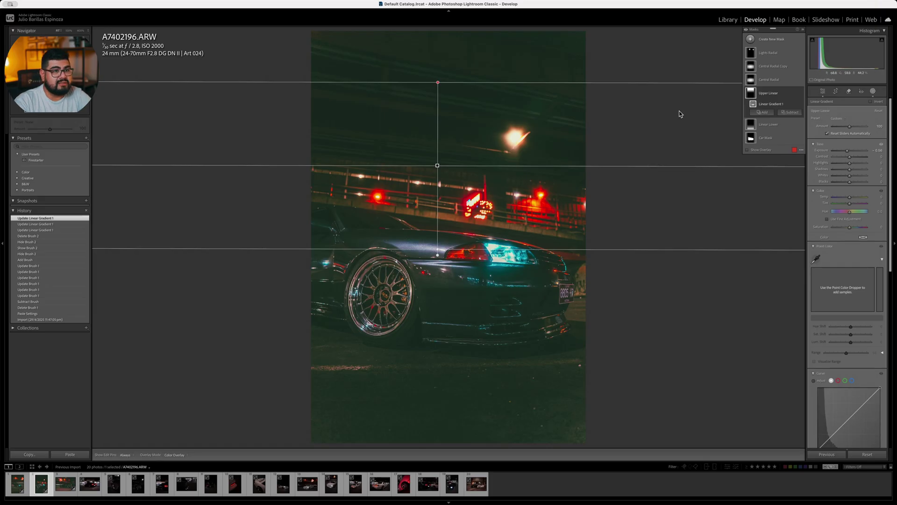
# Reposition the Central Radial gradient over the front of the car, adjust its feather, and flatten and tilt it to fit the body.
pyautogui.click(766, 80)
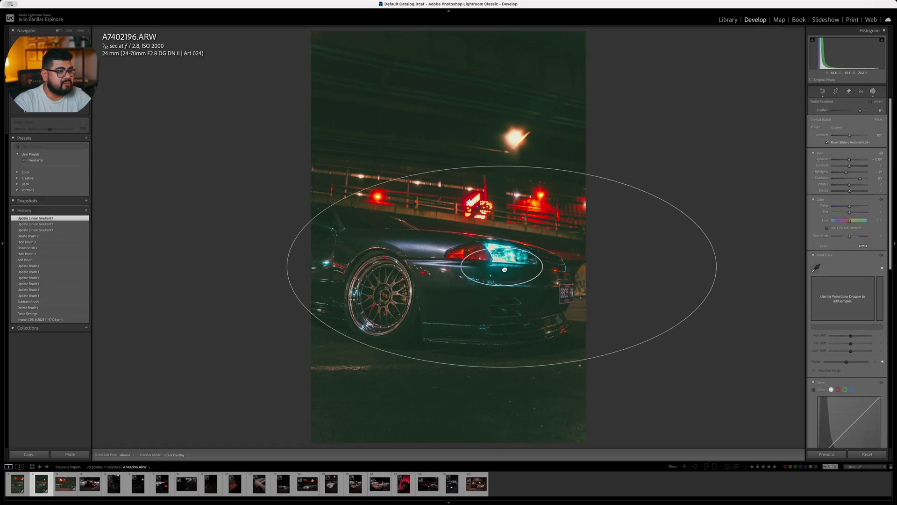
pyautogui.moveTo(434, 269); pyautogui.dragTo(457, 262)
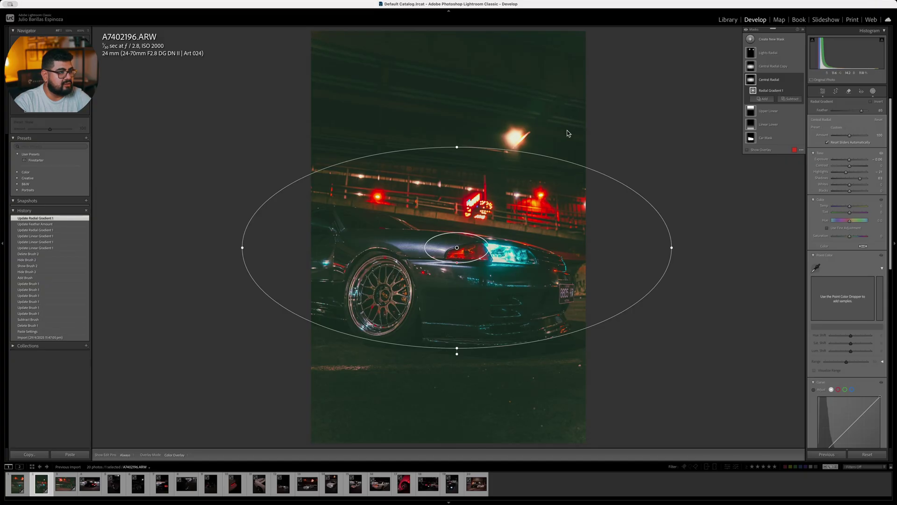
pyautogui.moveTo(457, 147); pyautogui.dragTo(446, 200)
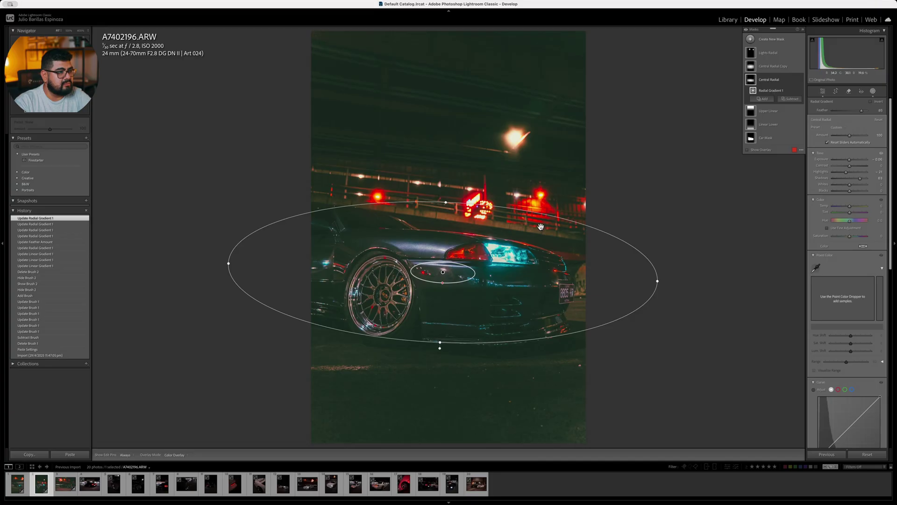
# Reposition the Central Radial Copy gradient over the front fender and headlight, comparing the photo with the mask hidden and shown.
pyautogui.click(776, 66)
pyautogui.click(801, 67)
pyautogui.click(801, 66)
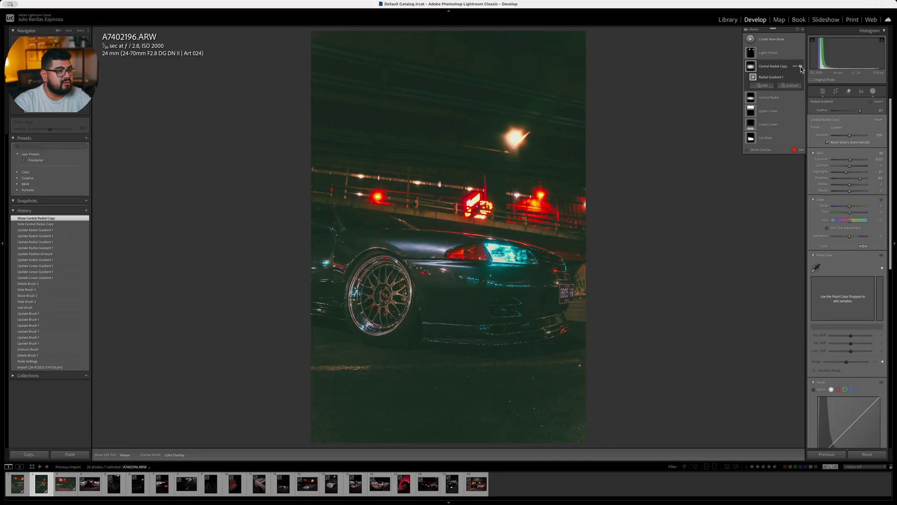
pyautogui.click(800, 66)
pyautogui.click(801, 67)
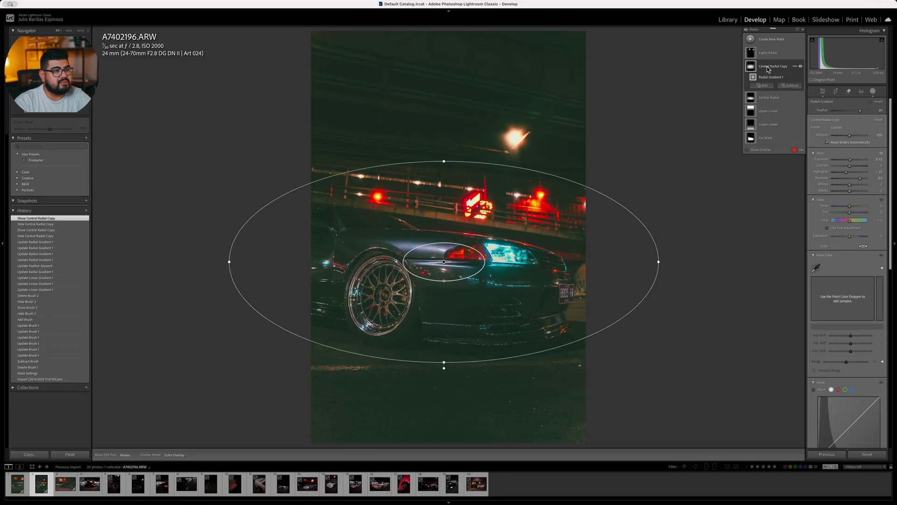
pyautogui.click(769, 69)
pyautogui.moveTo(444, 261); pyautogui.dragTo(449, 253)
pyautogui.click(800, 67)
pyautogui.click(801, 67)
pyautogui.click(801, 67)
pyautogui.click(801, 67)
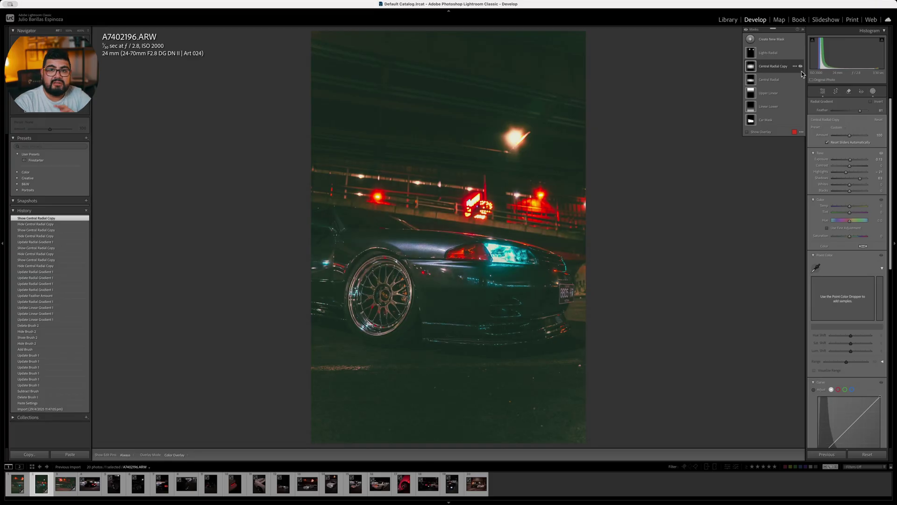
# Move the Lights Radial gradients onto the red lights behind the car and fit one around the neon sign.
pyautogui.click(770, 57)
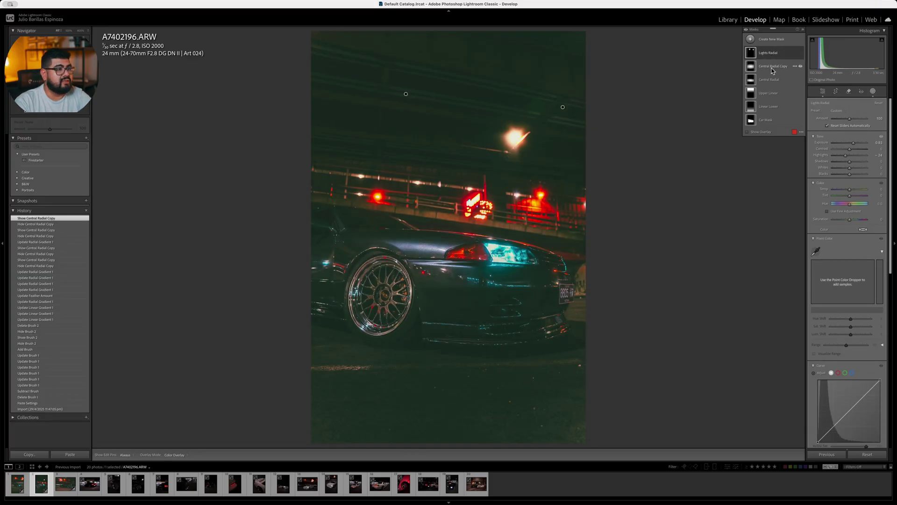
pyautogui.click(771, 56)
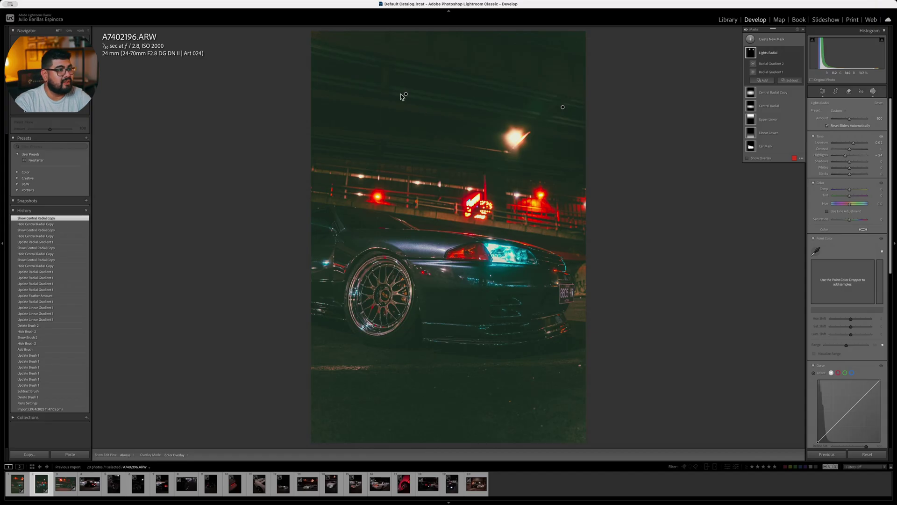
pyautogui.moveTo(563, 108); pyautogui.dragTo(534, 201)
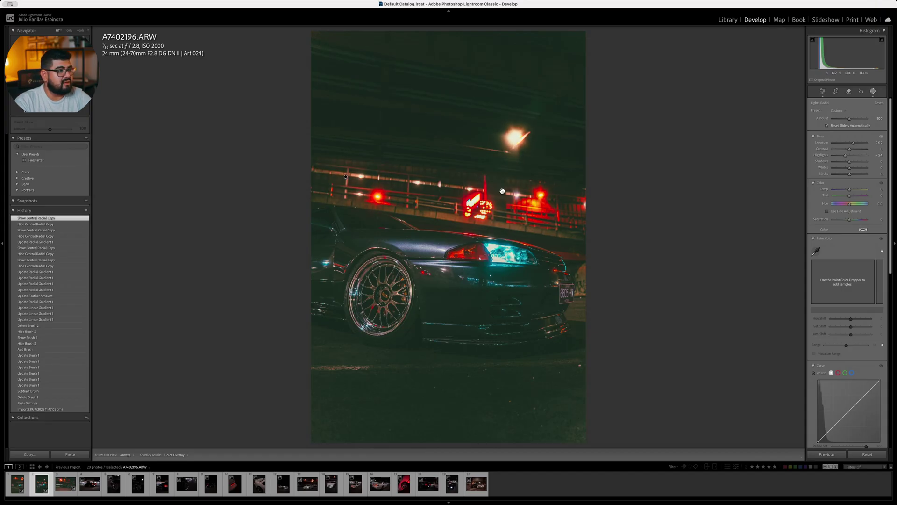
pyautogui.click(378, 188)
pyautogui.moveTo(378, 188); pyautogui.dragTo(475, 196)
pyautogui.moveTo(474, 235); pyautogui.dragTo(475, 220)
# Raise the Lights Radial mask's Highlights, lower its Exposure, delete its Radial Gradient 1, and leave masking.
pyautogui.moveTo(846, 172); pyautogui.dragTo(852, 160)
pyautogui.click(769, 71)
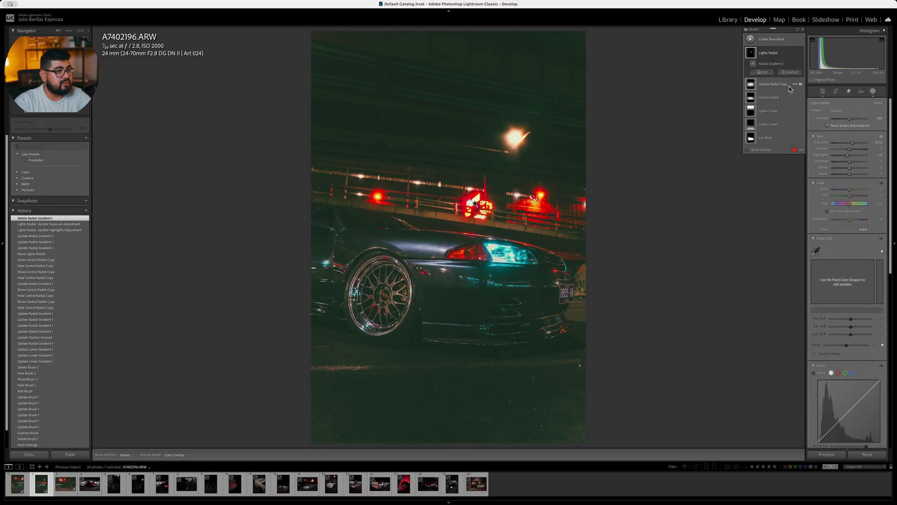
pyautogui.press('BackSpace')
pyautogui.hotkey('shift', 'w')
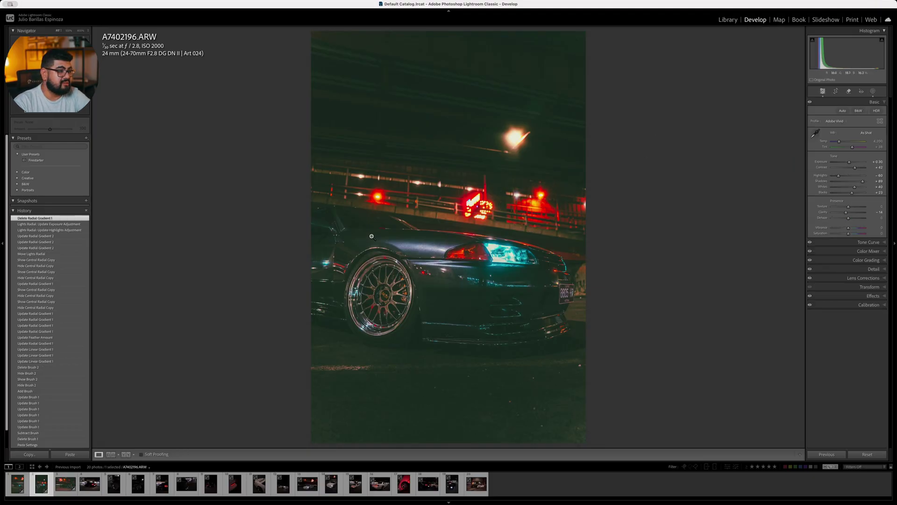
# Open A7402408.ARW and paste the copied develop settings and masks onto it.
pyautogui.click(66, 486)
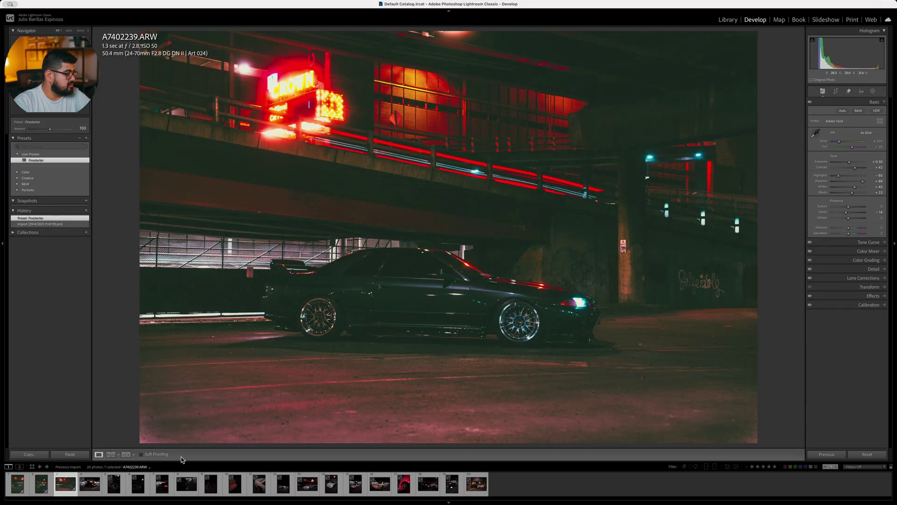
pyautogui.click(143, 486)
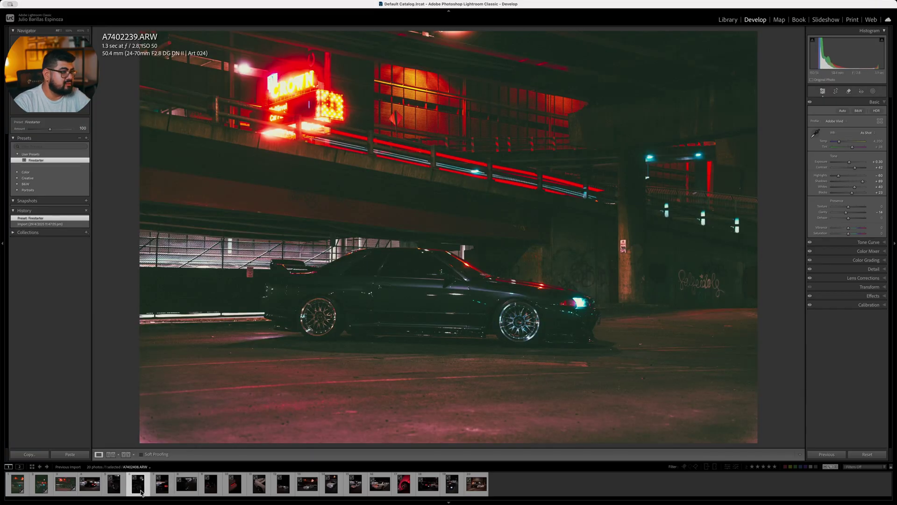
pyautogui.click(75, 455)
pyautogui.press('Return')
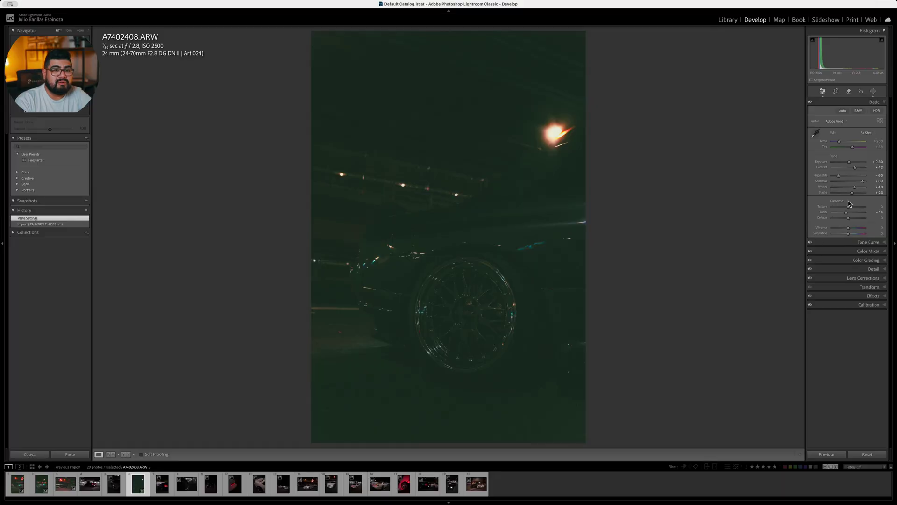
# Set the photo's Highlights to 0 and Exposure to +1.10, and shift the Calibration Blue Primary hue to -100.
pyautogui.moveTo(840, 176); pyautogui.dragTo(852, 161)
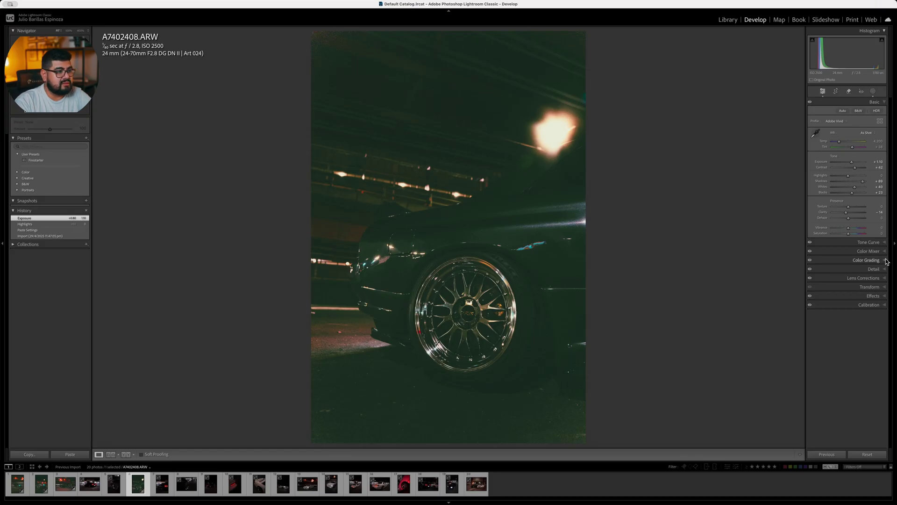
pyautogui.click(880, 306)
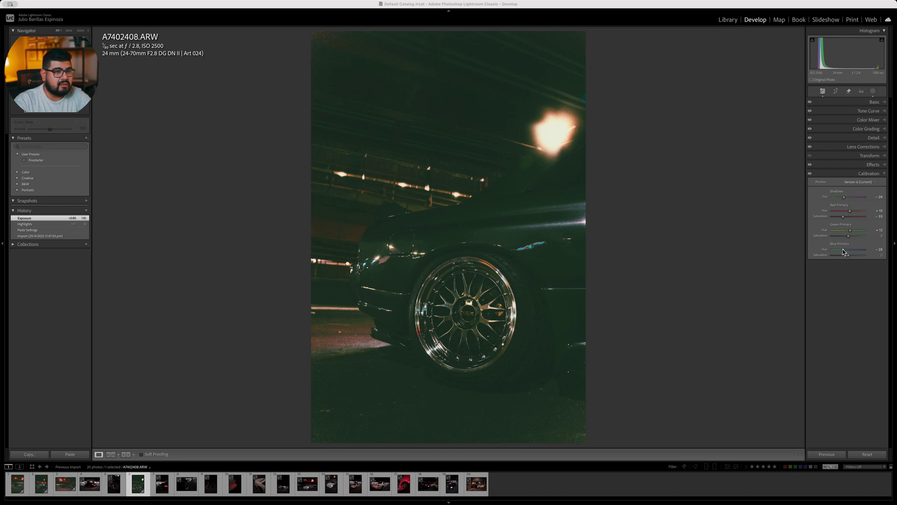
pyautogui.moveTo(844, 253); pyautogui.dragTo(843, 253)
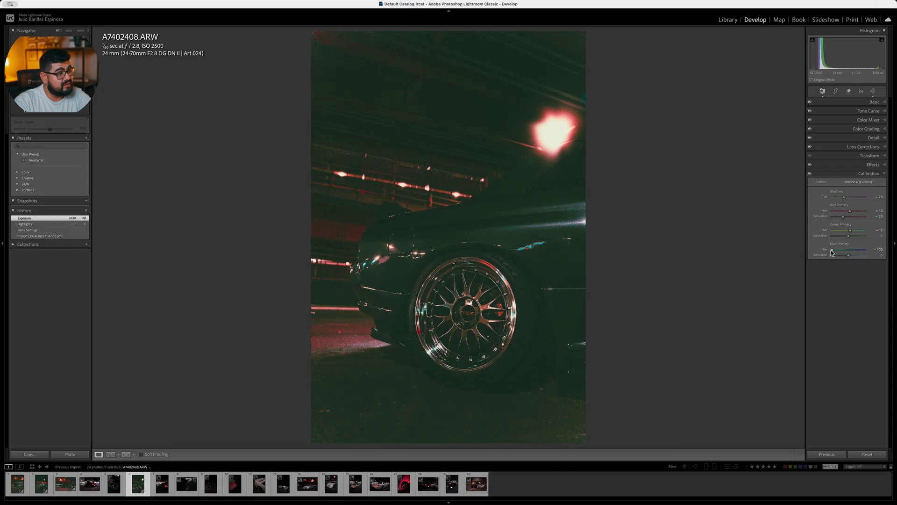
pyautogui.moveTo(832, 253); pyautogui.dragTo(831, 253)
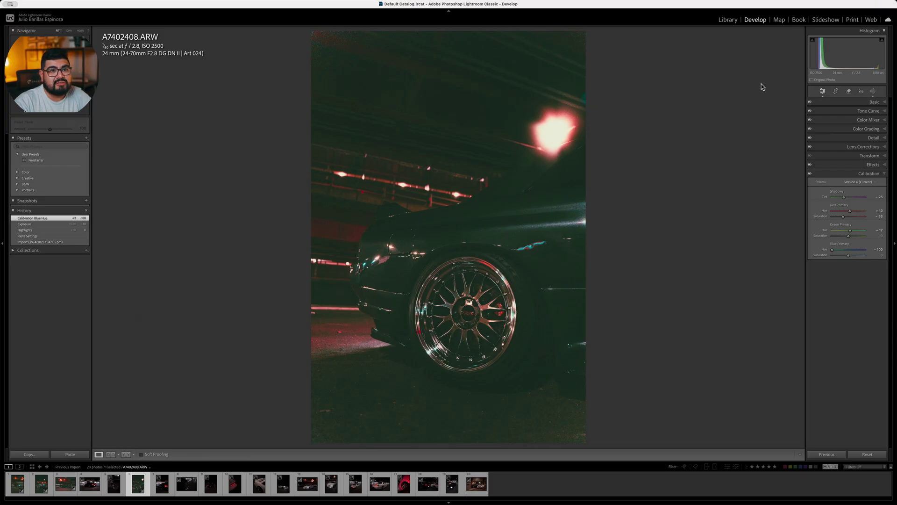
# Compare the photo with the Lights Radial mask hidden and shown, and delete that mask.
pyautogui.click(873, 90)
pyautogui.click(757, 55)
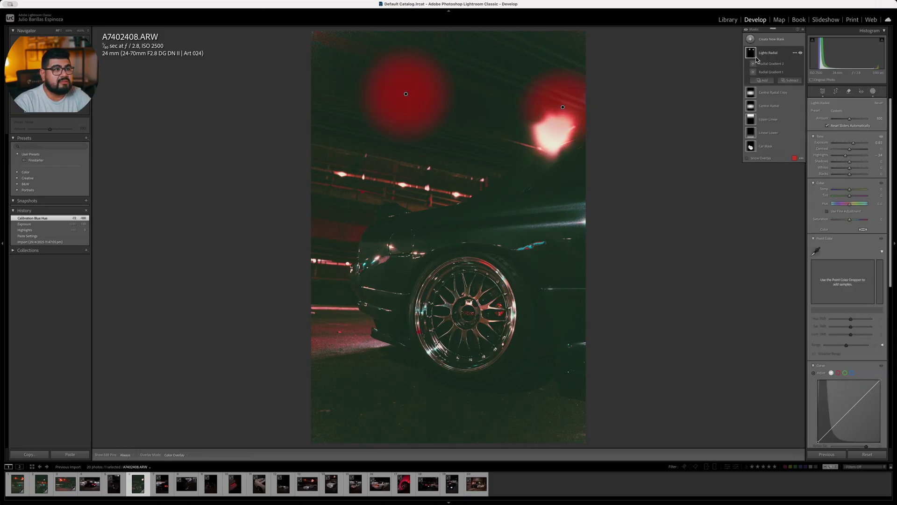
pyautogui.click(801, 53)
pyautogui.click(801, 53)
pyautogui.press('Delete')
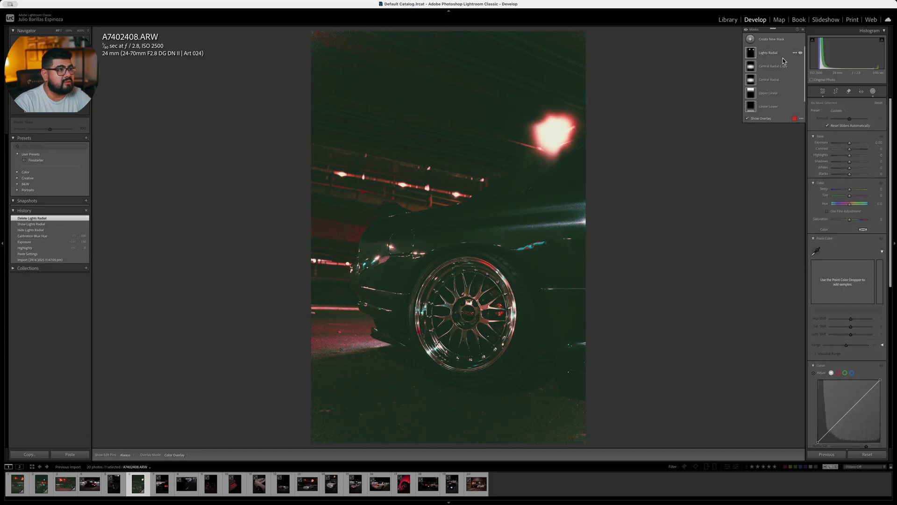
# Check the effect of Brush 1 in the Car Mask and delete it, leaving only the subject selection.
pyautogui.click(769, 108)
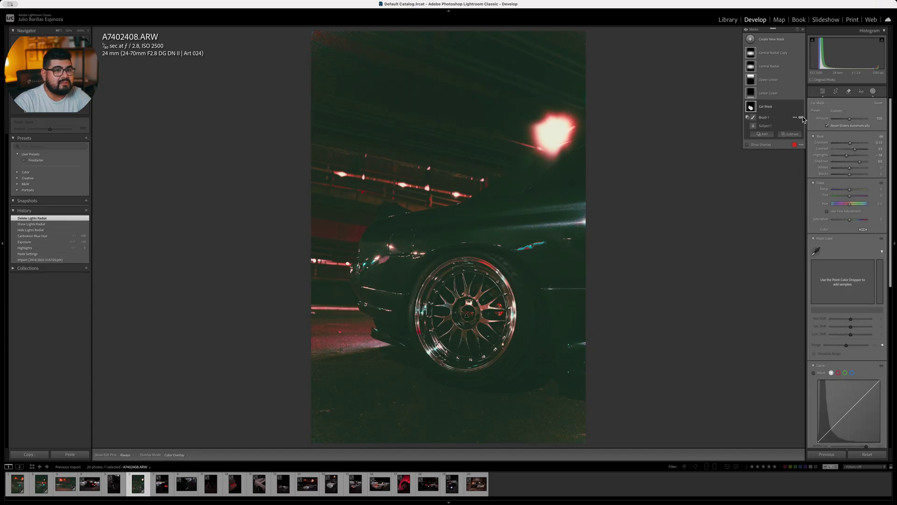
pyautogui.click(800, 118)
pyautogui.click(800, 117)
pyautogui.click(748, 145)
pyautogui.click(764, 117)
pyautogui.press('Delete')
pyautogui.click(765, 118)
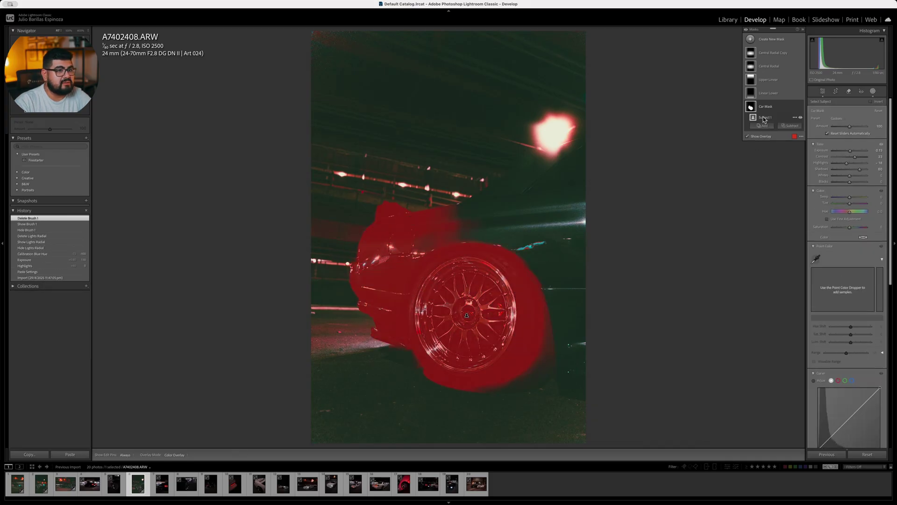
pyautogui.click(763, 125)
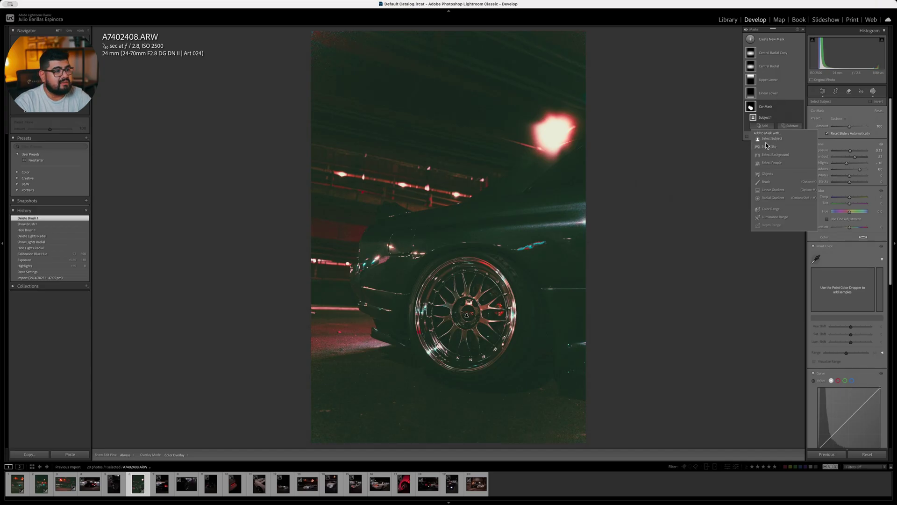
# Tighten the Linear Lower gradient onto the ground beneath the wheel and lower the Car Mask's Exposure to about -0.20.
pyautogui.click(779, 96)
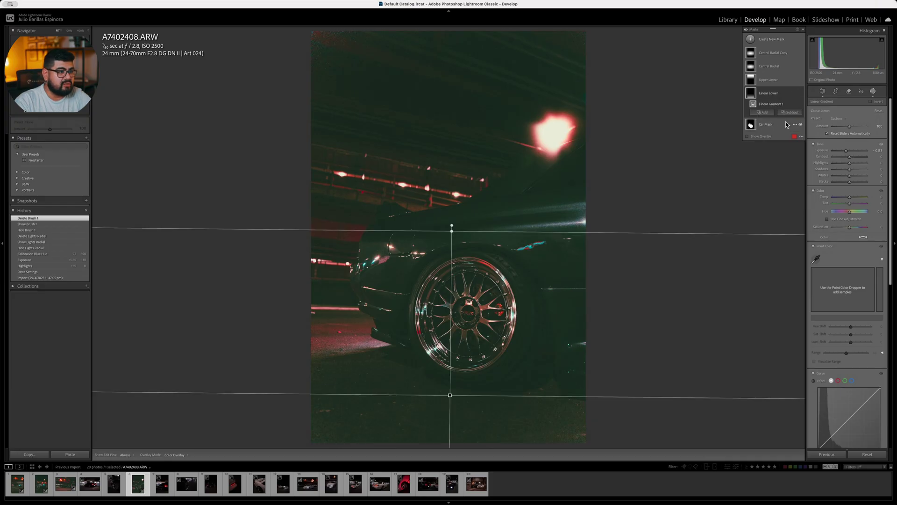
pyautogui.moveTo(449, 393); pyautogui.dragTo(477, 394)
pyautogui.moveTo(479, 232); pyautogui.dragTo(478, 194)
pyautogui.moveTo(478, 262); pyautogui.dragTo(490, 394)
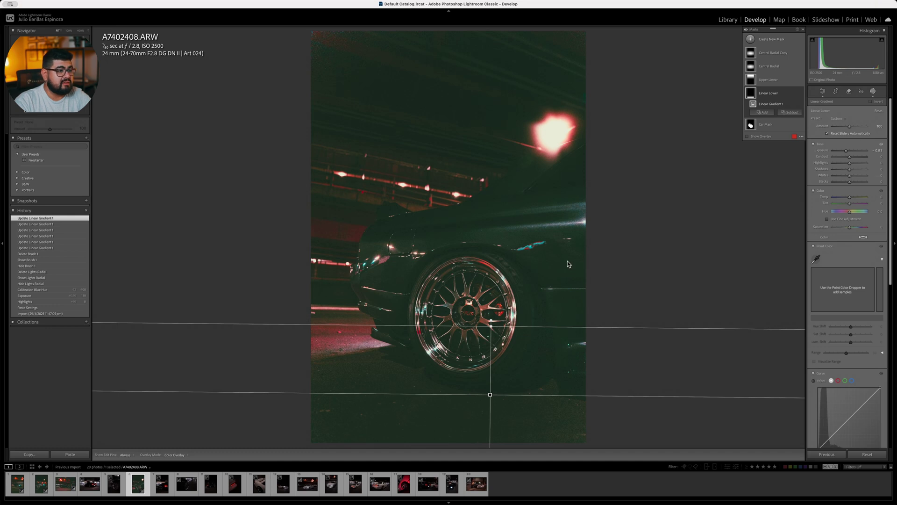
pyautogui.click(765, 125)
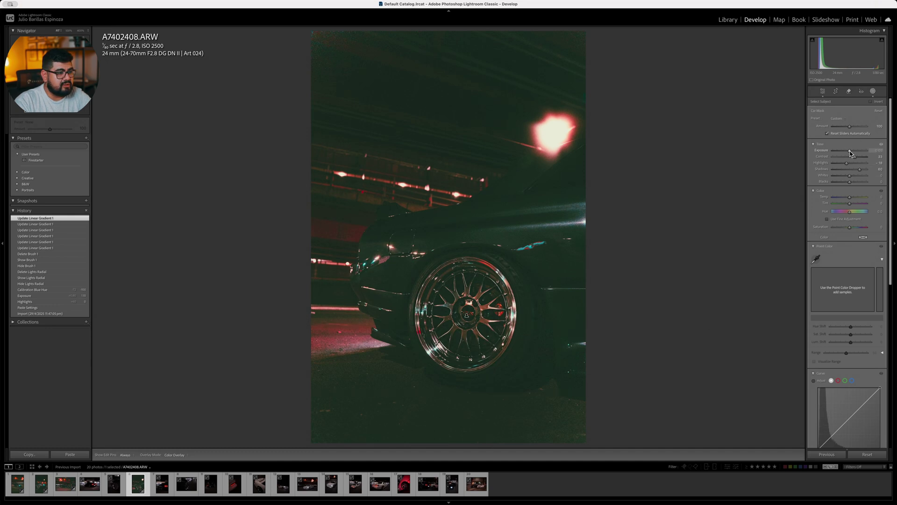
pyautogui.moveTo(850, 154); pyautogui.dragTo(848, 152)
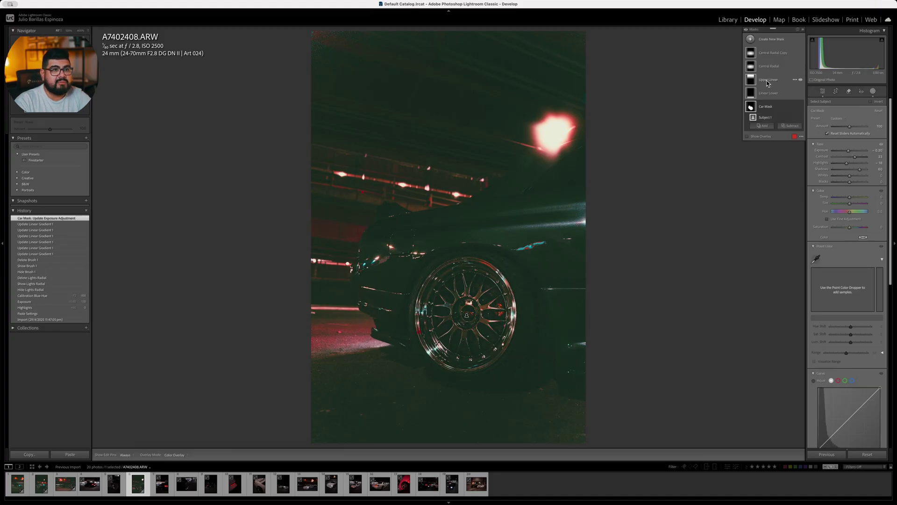
# Move the Upper Linear gradient up over the dark ceiling, keeping it level, and strongly lower its Exposure.
pyautogui.click(766, 80)
pyautogui.moveTo(458, 140); pyautogui.dragTo(463, 125)
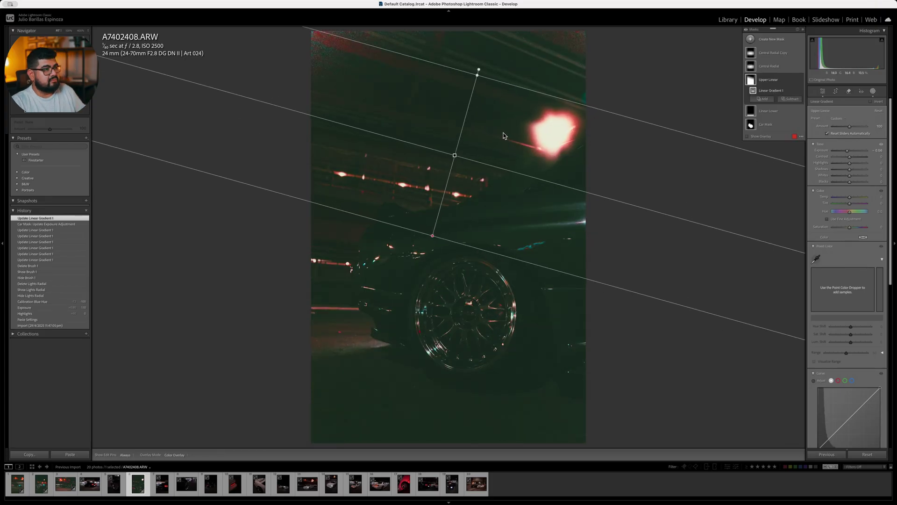
pyautogui.press('super+z')
pyautogui.moveTo(456, 156)
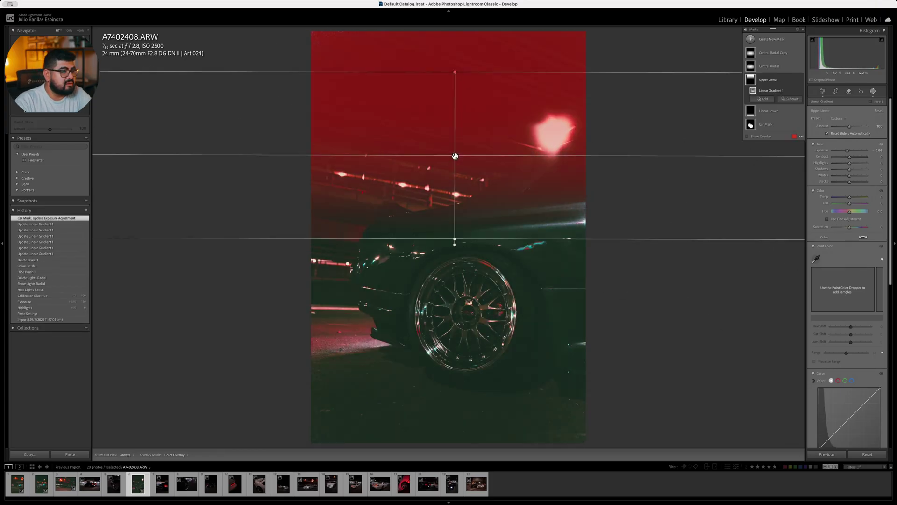
pyautogui.moveTo(455, 155); pyautogui.dragTo(459, 102)
pyautogui.moveTo(843, 152); pyautogui.dragTo(837, 153)
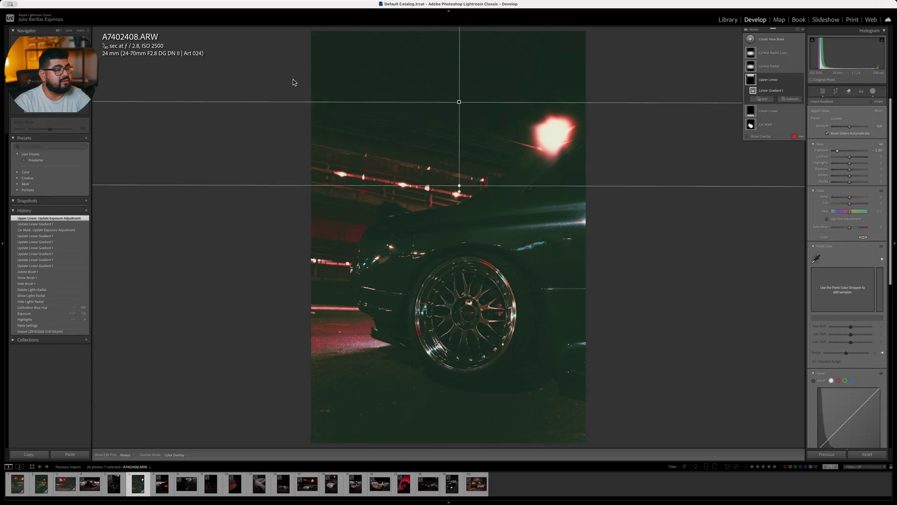
# Reposition the Central Radial gradient over the front wheel and fender and reduce its feather.
pyautogui.click(769, 66)
pyautogui.moveTo(456, 213); pyautogui.dragTo(468, 240)
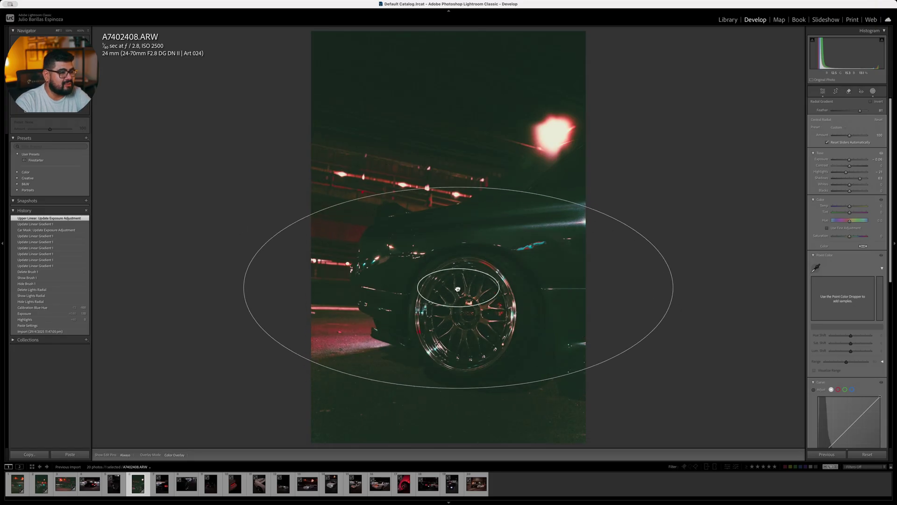
pyautogui.moveTo(459, 308)
pyautogui.mouseDown()
pyautogui.moveTo(459, 325)
pyautogui.moveTo(470, 261)
pyautogui.moveTo(472, 301)
pyautogui.mouseUp()
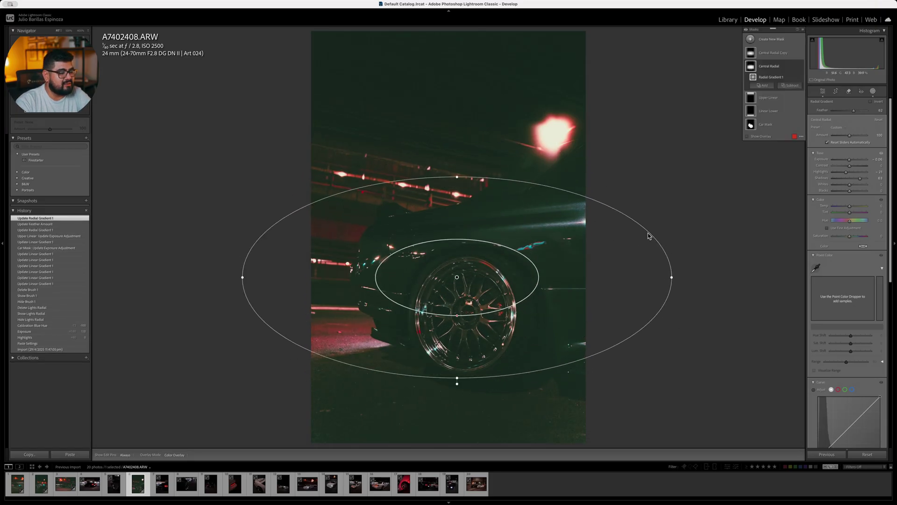
# Compare the photo with the Central Radial Copy mask hidden and shown, and leave masking.
pyautogui.click(774, 53)
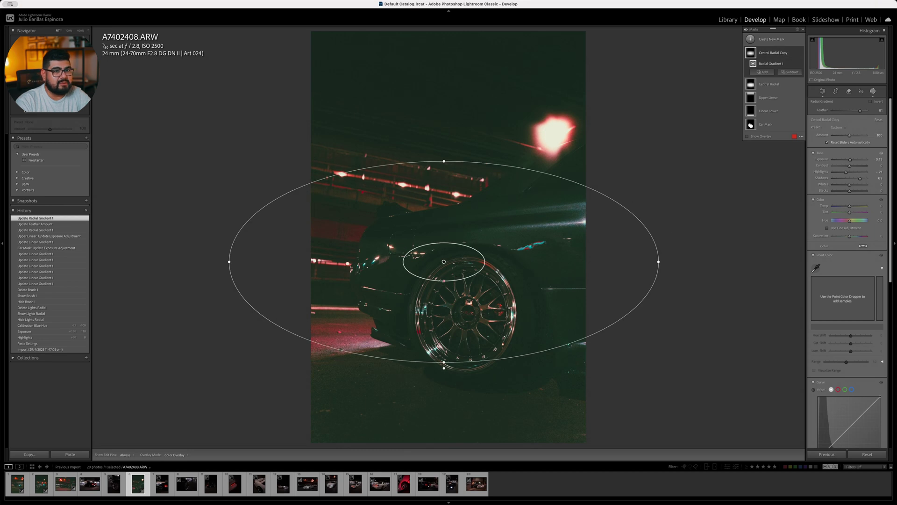
pyautogui.click(802, 53)
pyautogui.doubleClick(802, 53)
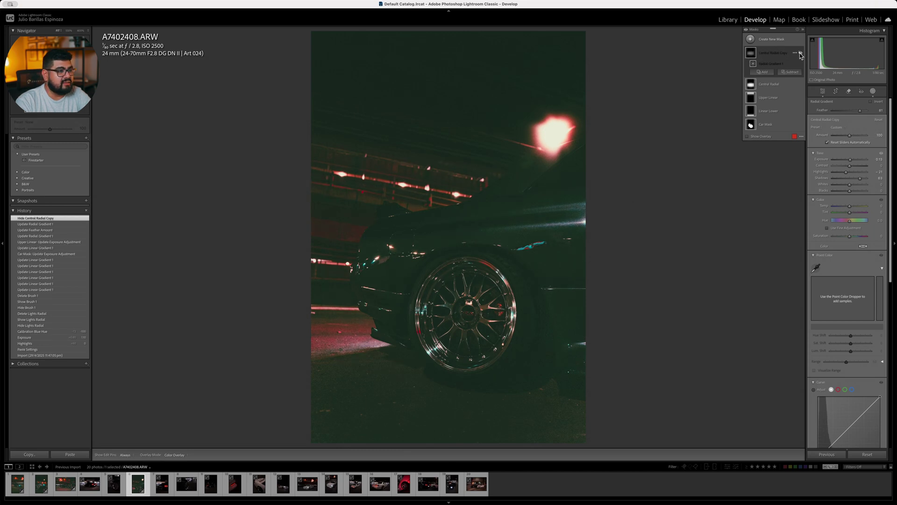
pyautogui.click(802, 53)
pyautogui.click(874, 92)
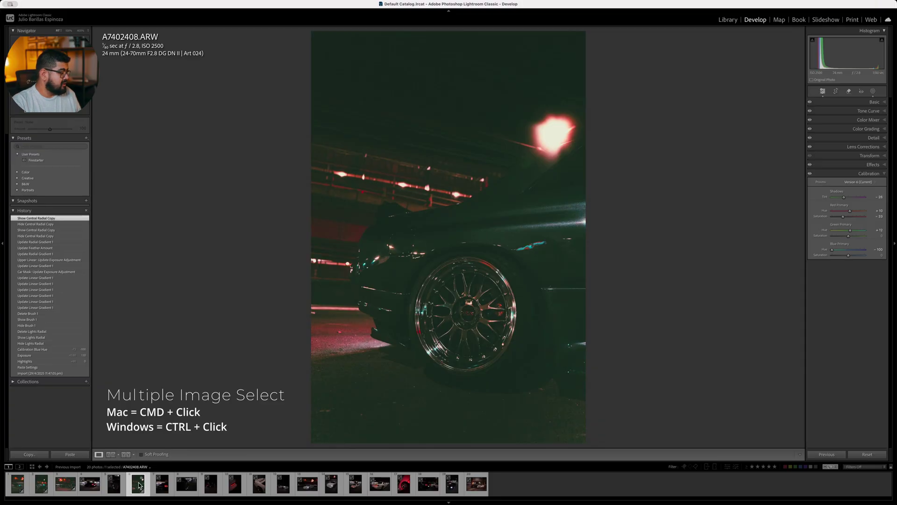
# Compare A7402408.ARW side by side with the first two edited photos in Survey view.
pyautogui.keyDown('ctrl'); pyautogui.click(42, 483); pyautogui.keyUp('ctrl')
pyautogui.keyDown('ctrl'); pyautogui.click(17, 486); pyautogui.keyUp('ctrl')
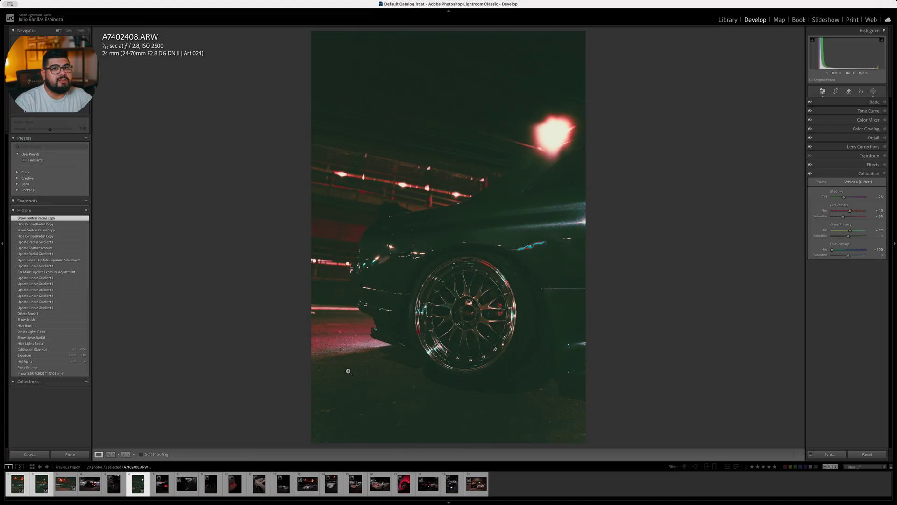
pyautogui.press('n')
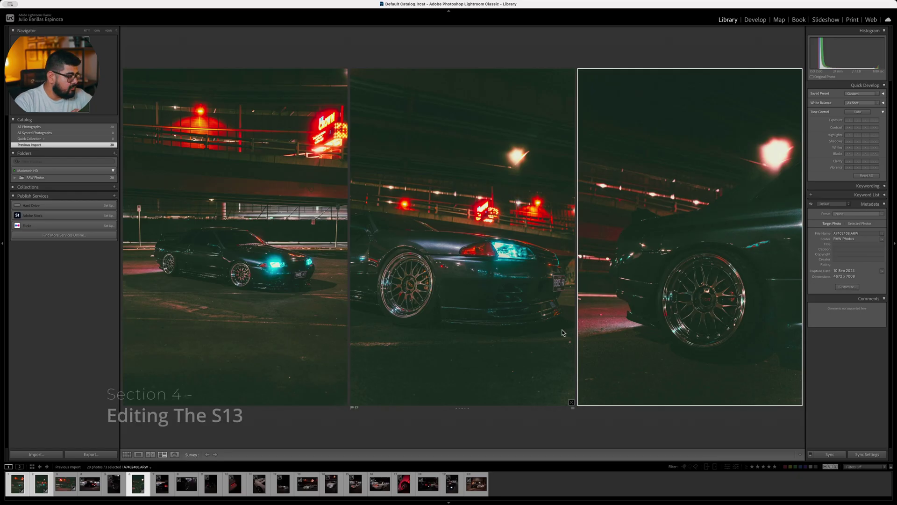
# Look through the white car photos, open A7403111.ARW in Develop, and paste the copied settings and masks onto it.
pyautogui.click(283, 484)
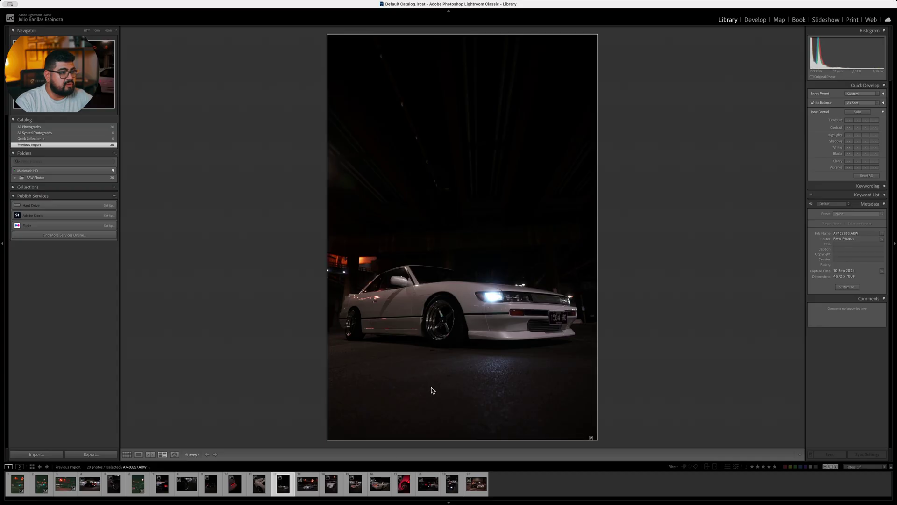
pyautogui.click(331, 484)
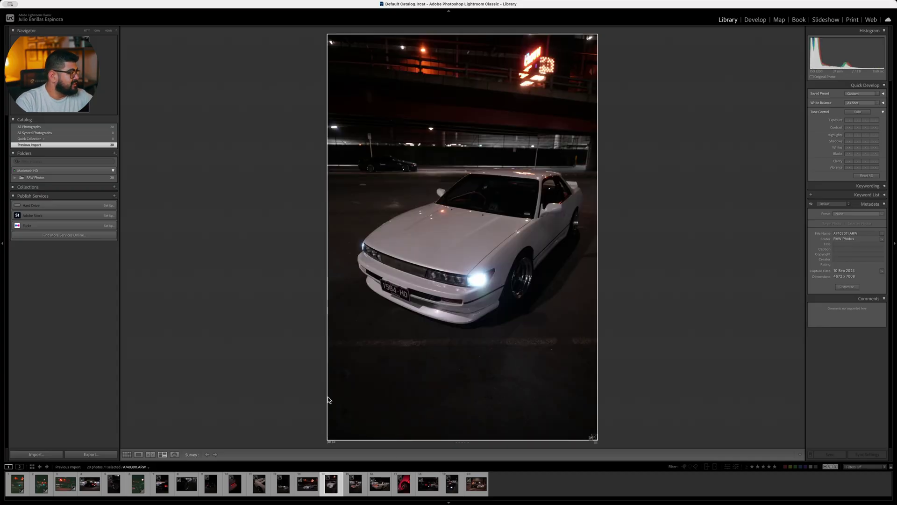
pyautogui.click(761, 22)
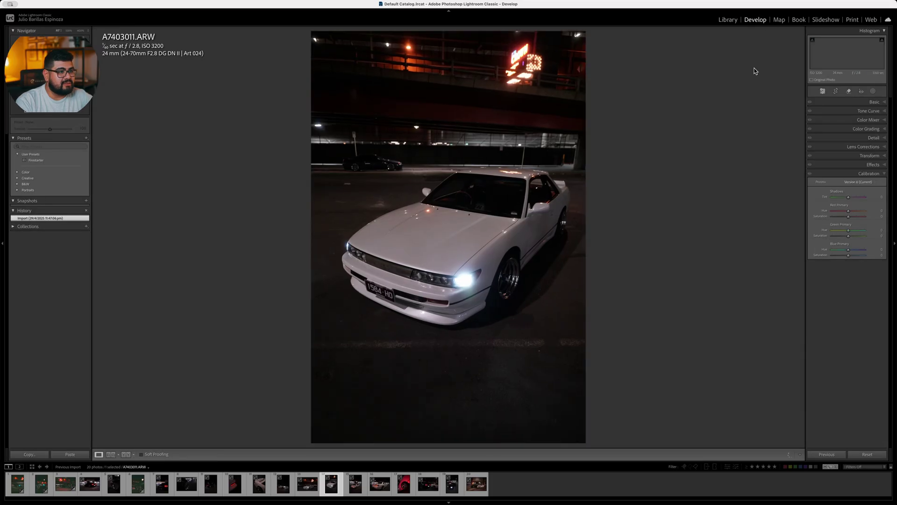
pyautogui.click(355, 484)
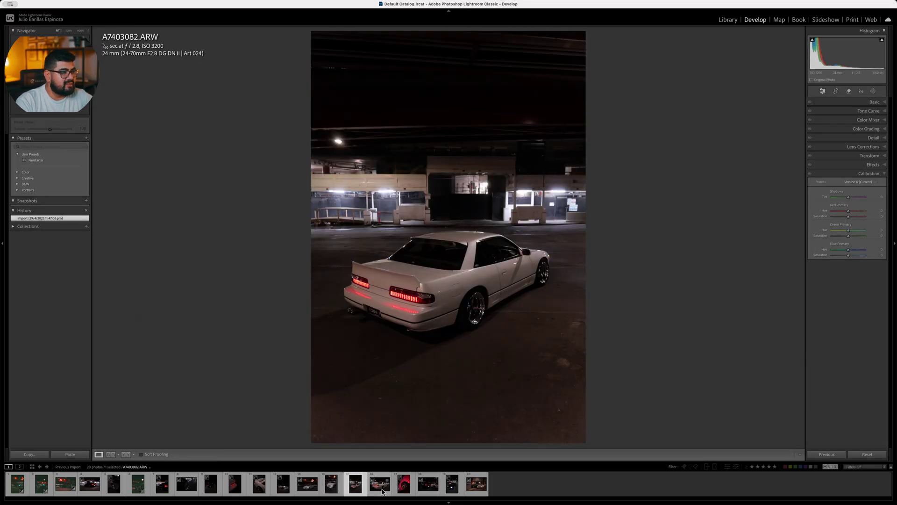
pyautogui.click(383, 489)
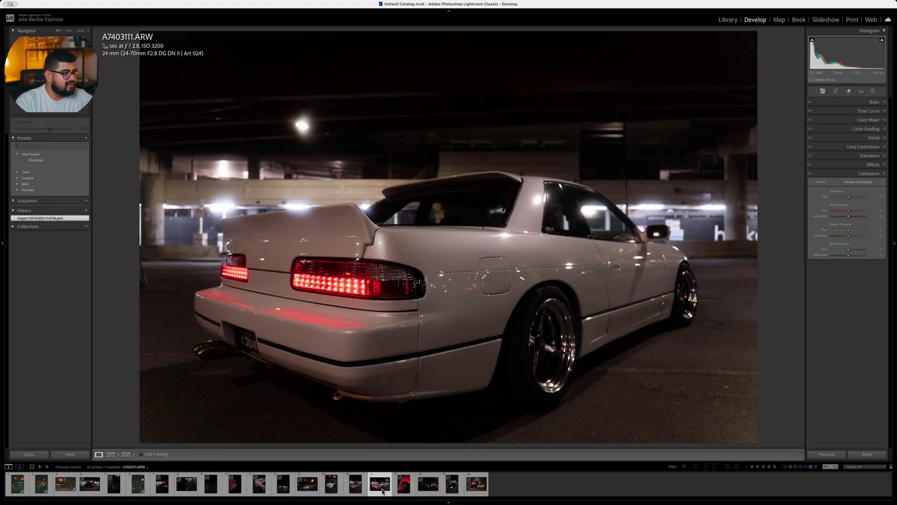
pyautogui.click(70, 454)
pyautogui.press('Return')
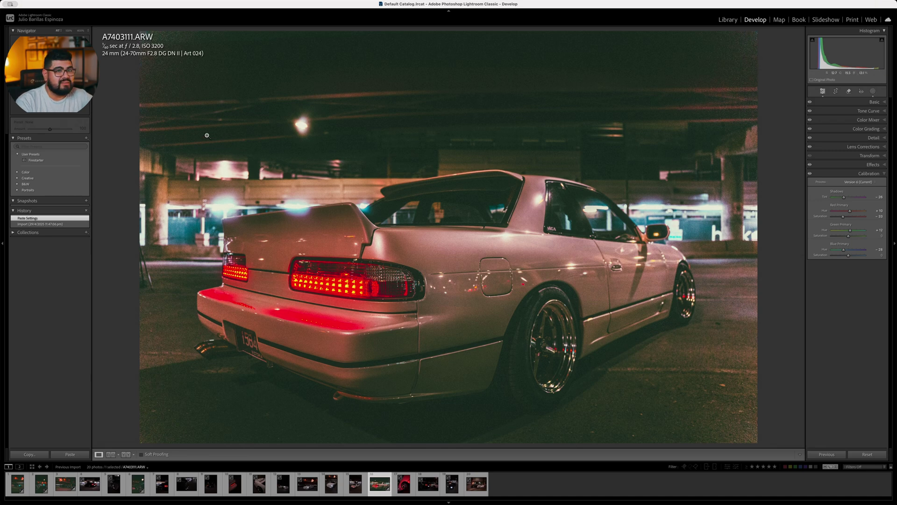
# Check the pasted masks on the white car photo and lower its global Shadows to about +35.
pyautogui.click(873, 92)
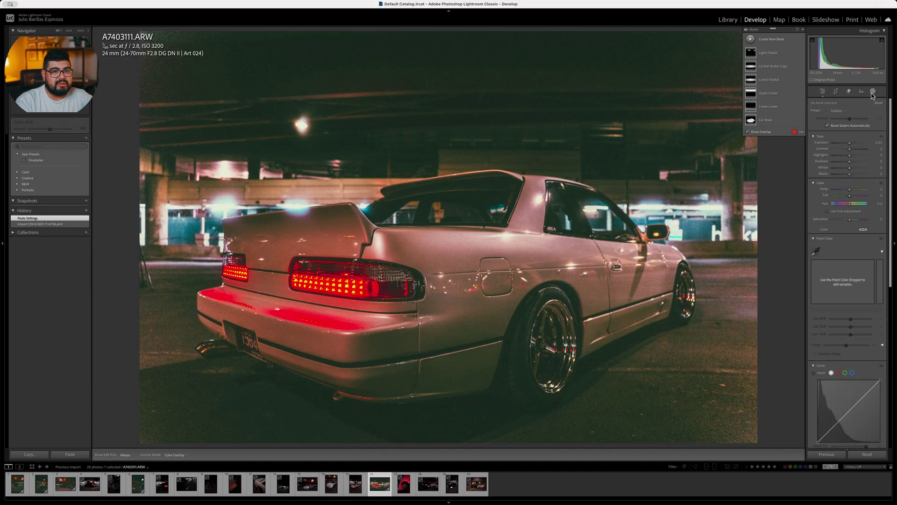
pyautogui.click(873, 93)
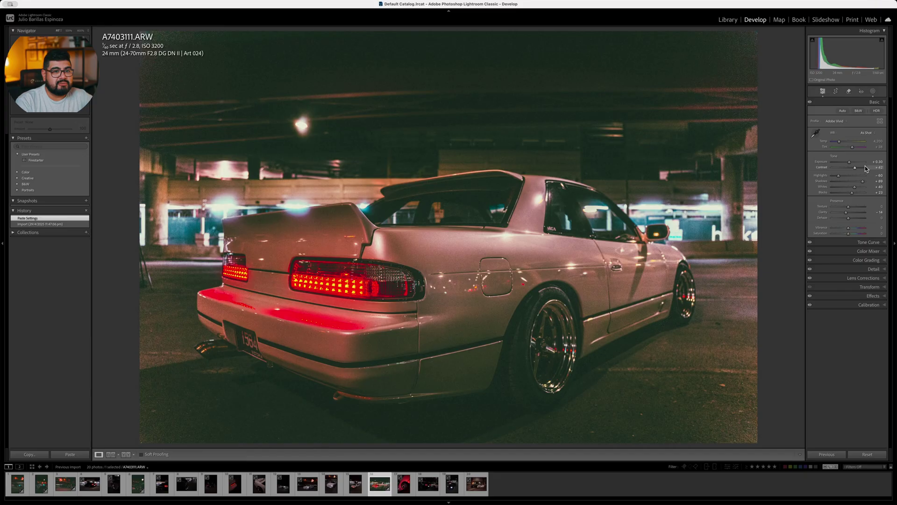
pyautogui.moveTo(863, 183); pyautogui.dragTo(858, 184)
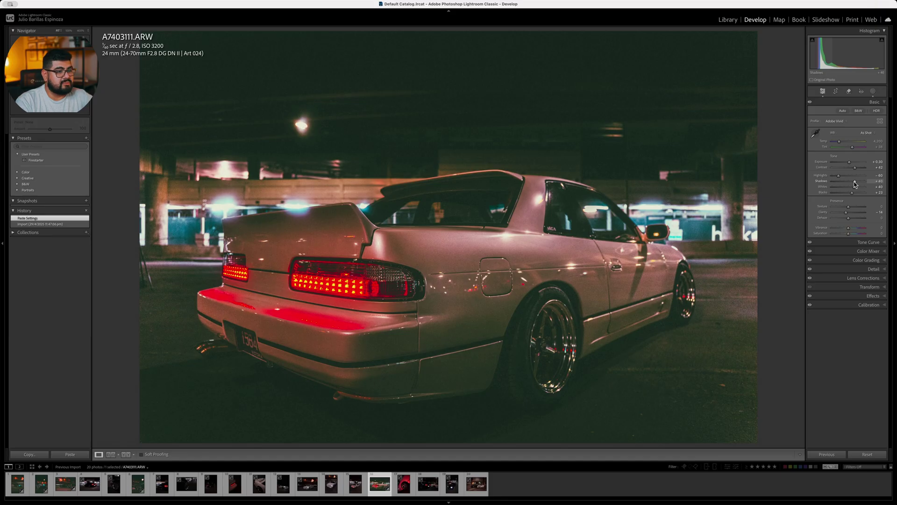
pyautogui.moveTo(854, 184); pyautogui.dragTo(854, 184)
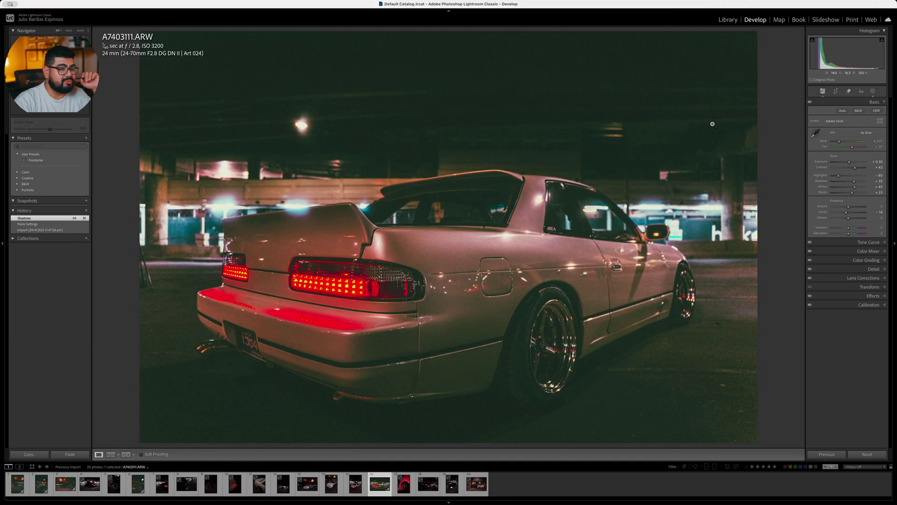
# Inspect the pasted Car Mask with its overlay shown and delete its Brush 1 component.
pyautogui.click(873, 91)
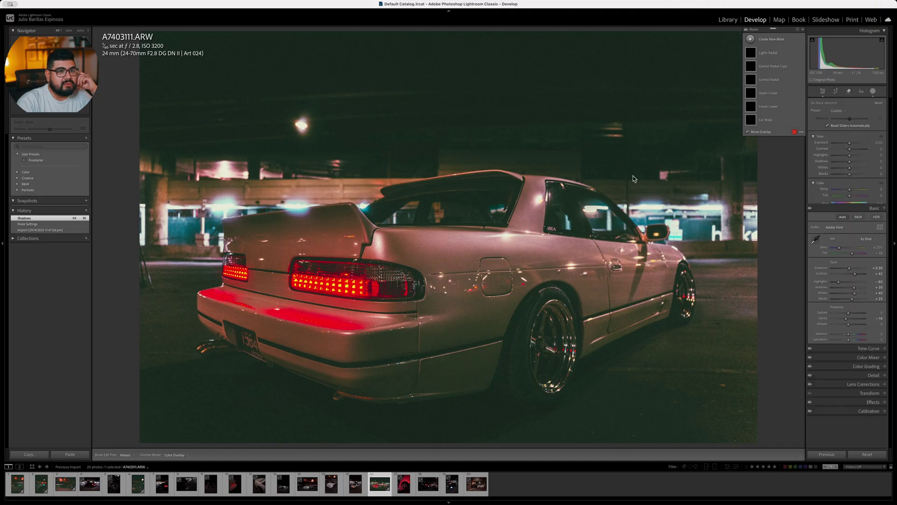
pyautogui.click(762, 120)
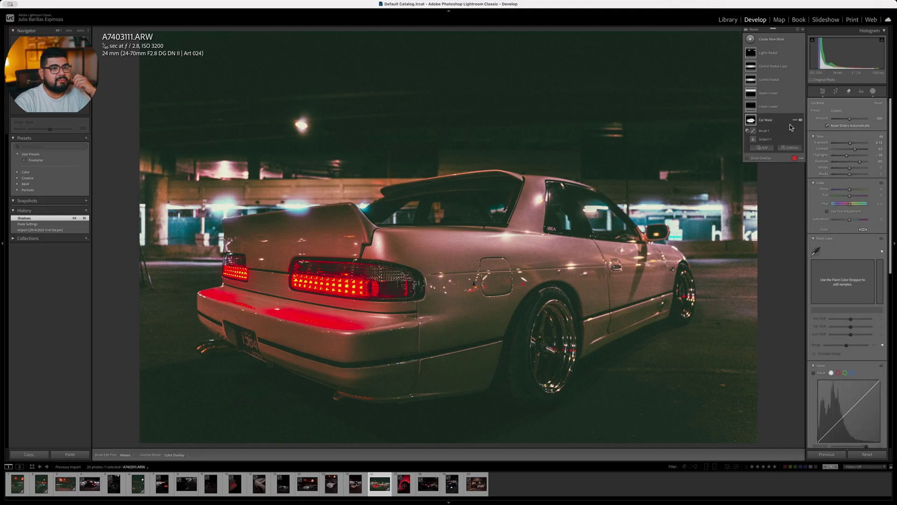
pyautogui.click(762, 159)
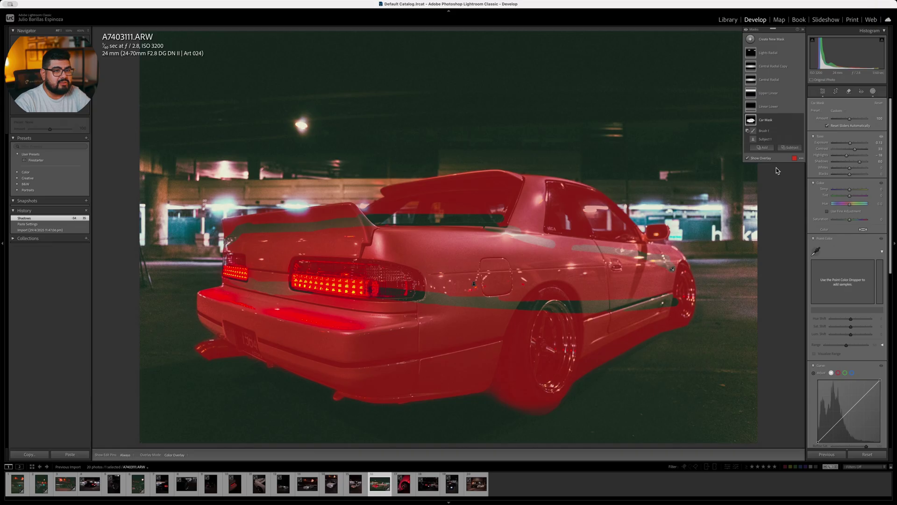
pyautogui.click(764, 131)
pyautogui.press('Delete')
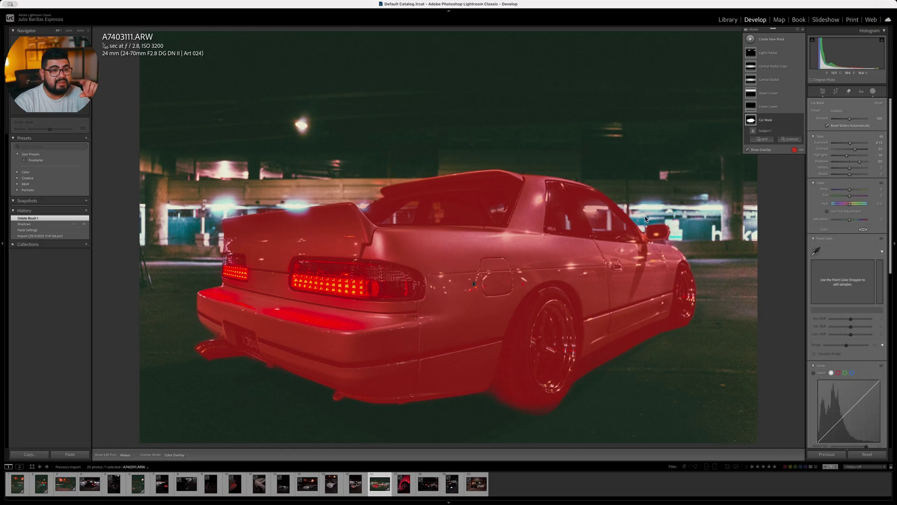
pyautogui.click(754, 150)
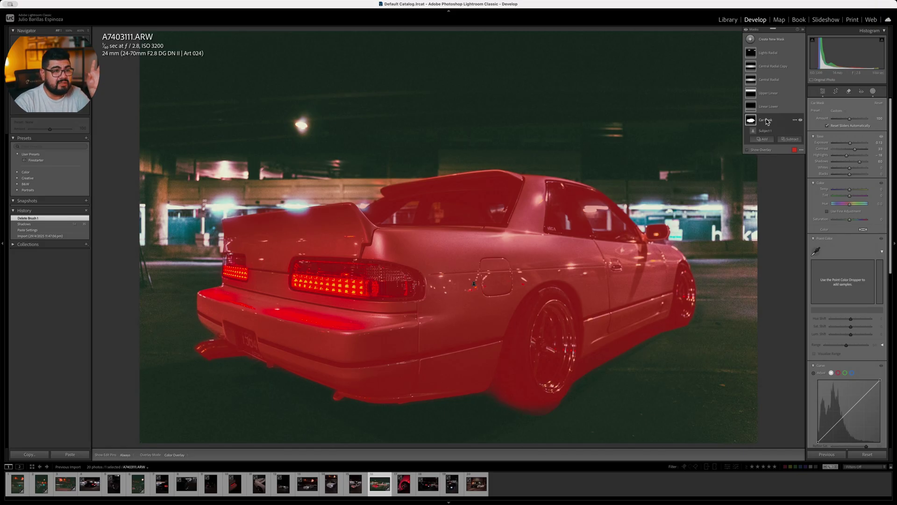
# Try a much brighter and a much darker Exposure on the Car Mask, and undo both changes.
pyautogui.moveTo(851, 143); pyautogui.dragTo(852, 145)
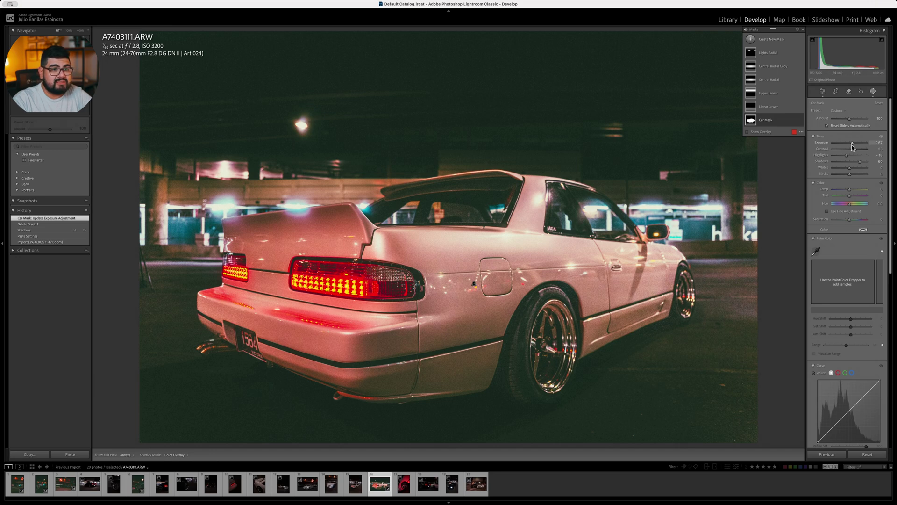
pyautogui.moveTo(852, 143); pyautogui.dragTo(847, 143)
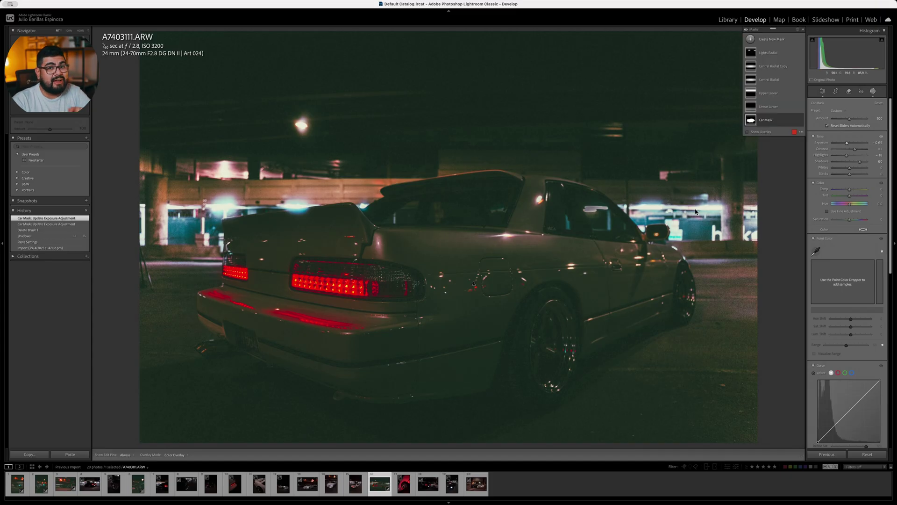
pyautogui.press('super+z')
pyautogui.press('super+z')
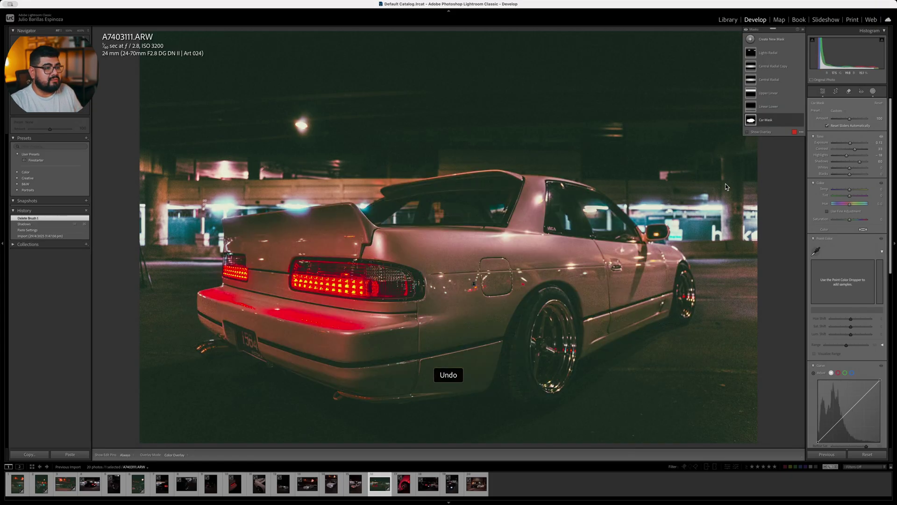
# Subtract the see-through glass of the car's side window from the Car Mask with an Objects selection.
pyautogui.click(769, 120)
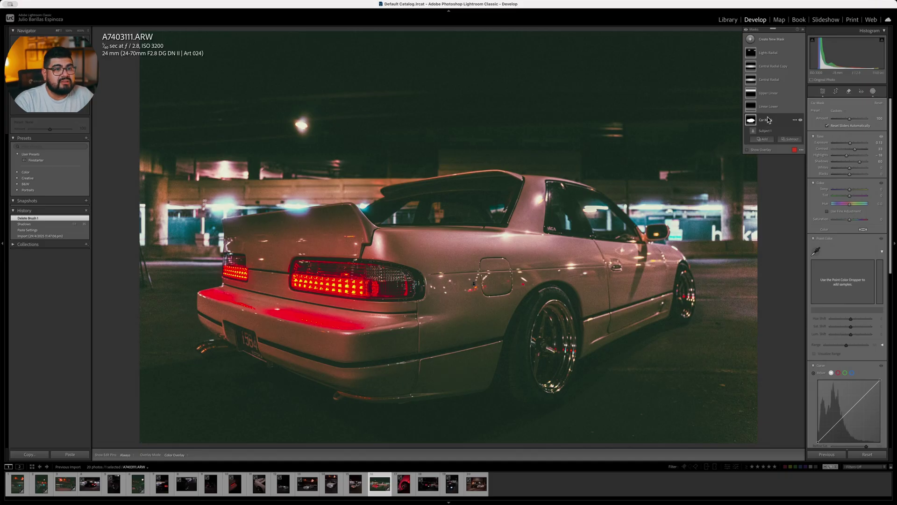
pyautogui.click(787, 141)
pyautogui.click(799, 192)
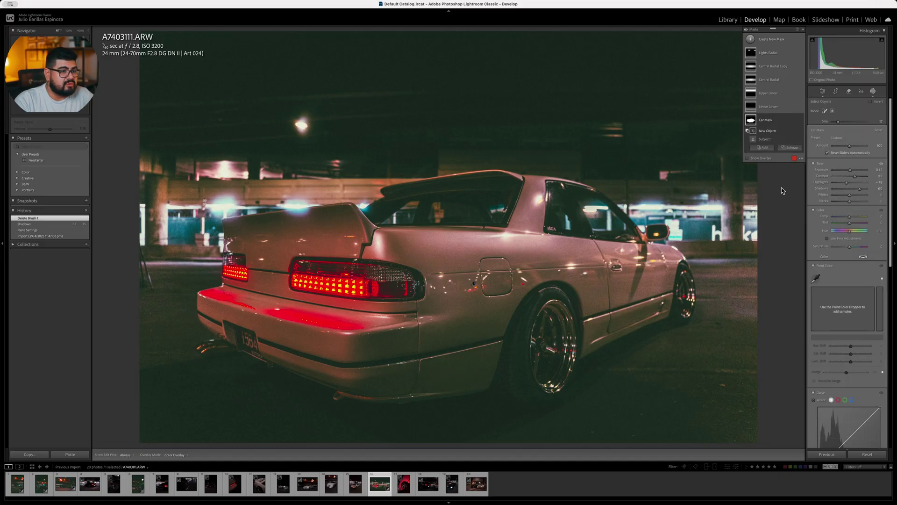
pyautogui.scroll(-5, 622, 229)
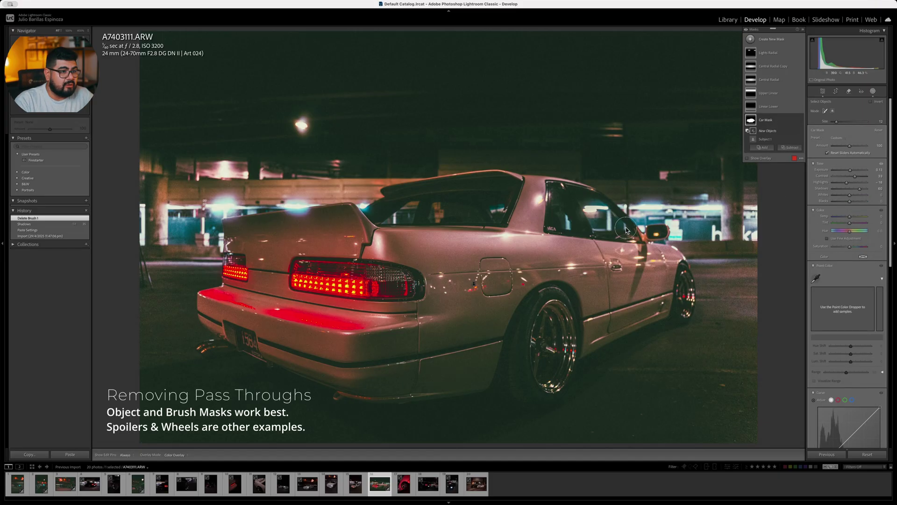
pyautogui.moveTo(625, 229)
pyautogui.mouseDown()
pyautogui.moveTo(600, 230)
pyautogui.moveTo(588, 212)
pyautogui.moveTo(614, 216)
pyautogui.moveTo(563, 229)
pyautogui.mouseUp()
# Subtract the see-through areas of the rear window from the Car Mask with further Objects selections.
pyautogui.click(793, 151)
pyautogui.click(799, 203)
pyautogui.moveTo(504, 205); pyautogui.dragTo(491, 218)
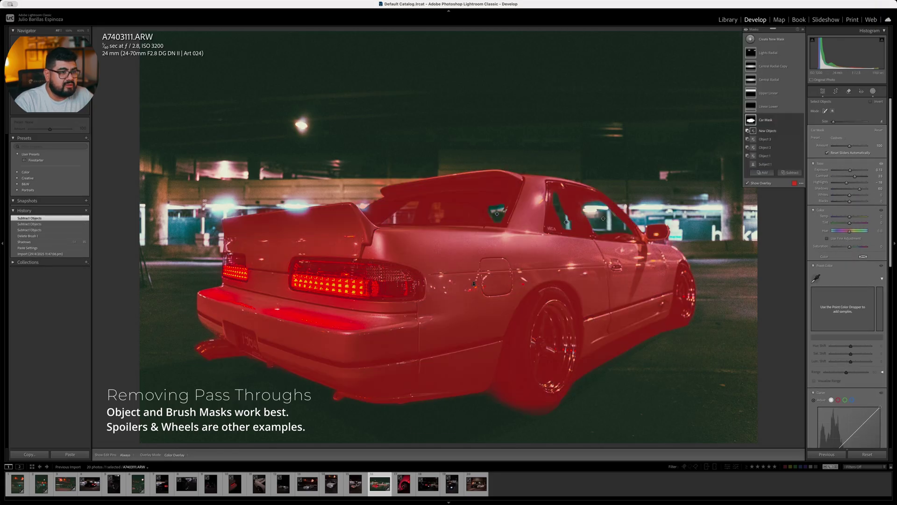
pyautogui.click(405, 213)
pyautogui.click(436, 213)
# Try an Exposure change on the Car Mask with the overlay hidden, and undo it.
pyautogui.press('o')
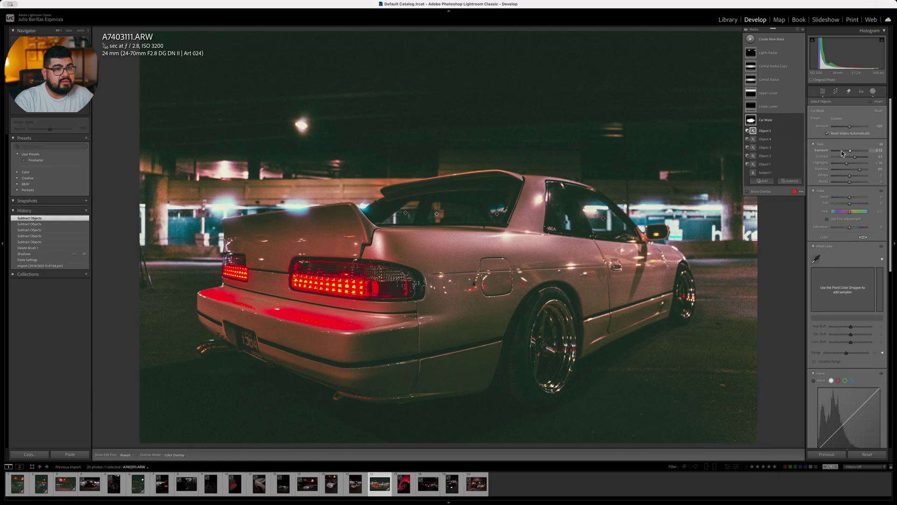
pyautogui.moveTo(853, 152); pyautogui.dragTo(852, 151)
pyautogui.press('super+z')
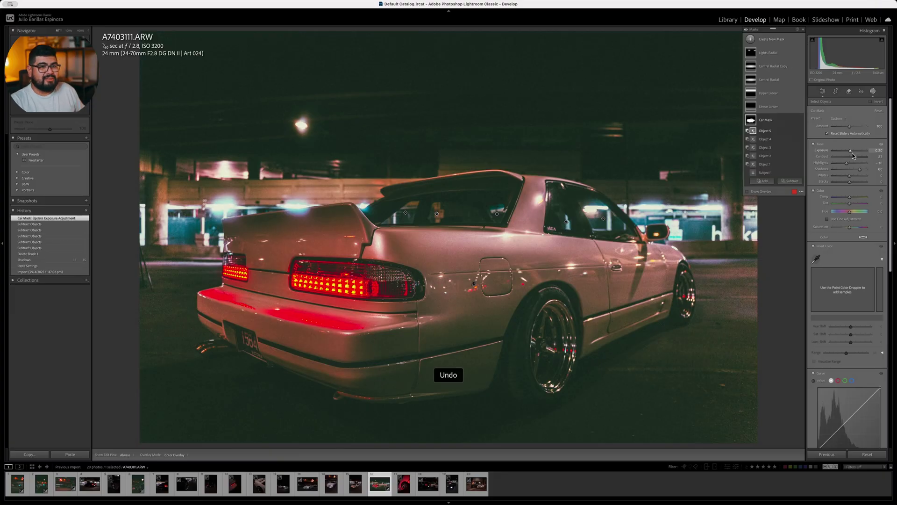
# Subtract a small brush from the Car Mask, painting away overlay spill with the overlay shown and edit pins hidden.
pyautogui.click(767, 120)
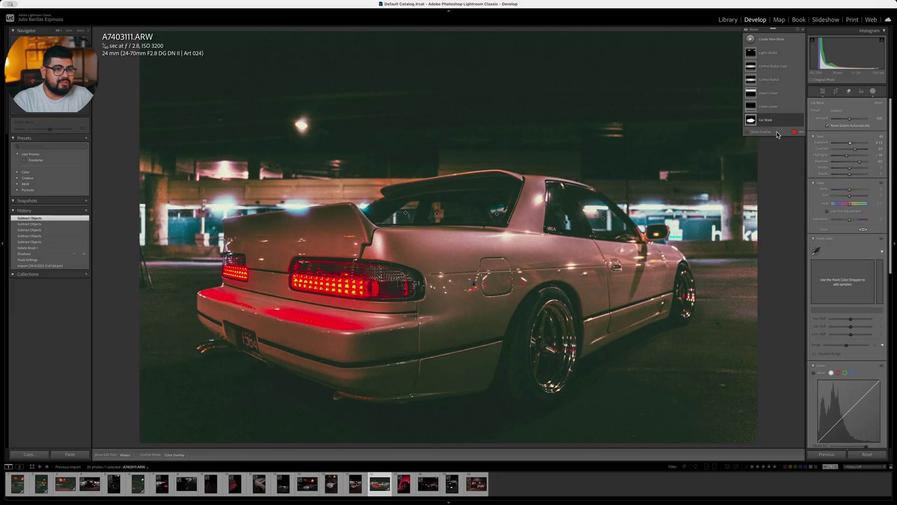
pyautogui.click(767, 120)
pyautogui.click(763, 189)
pyautogui.click(794, 237)
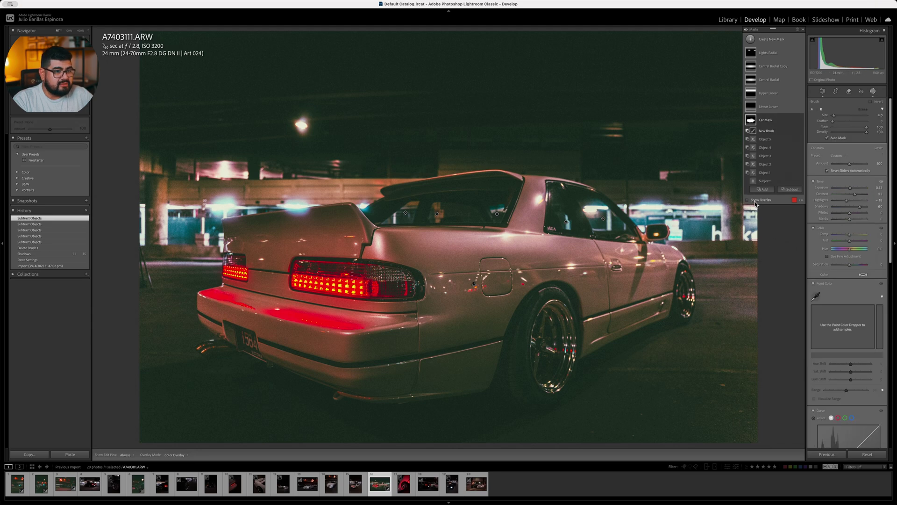
pyautogui.click(747, 200)
pyautogui.scroll(-2, 265, 377)
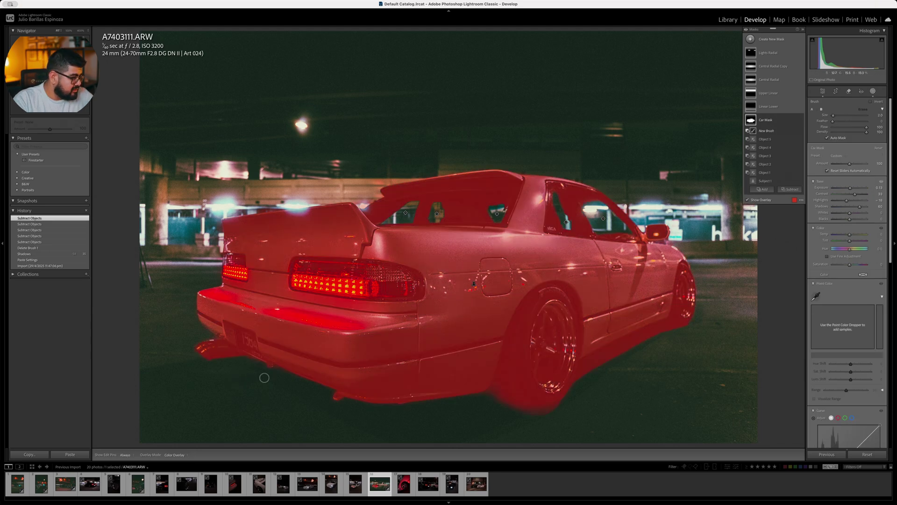
pyautogui.press('h')
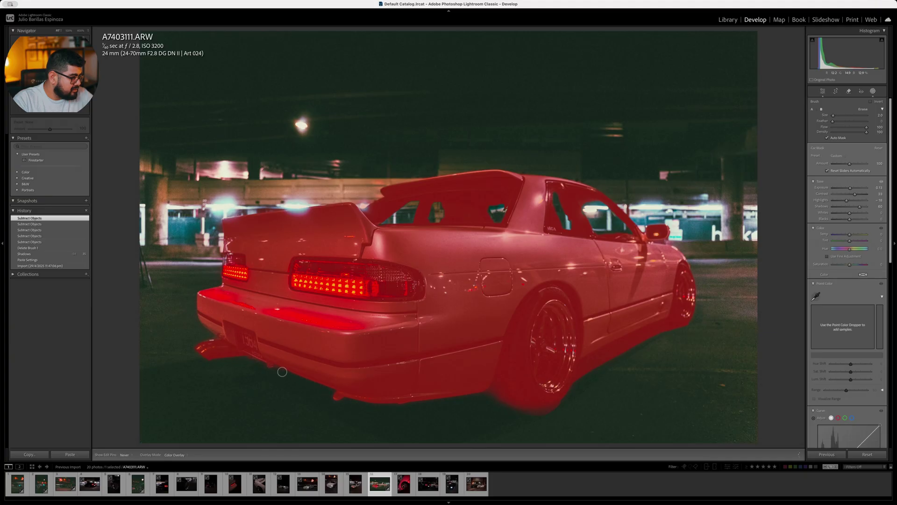
pyautogui.moveTo(242, 361); pyautogui.dragTo(209, 365)
pyautogui.click(209, 365)
pyautogui.moveTo(358, 204); pyautogui.dragTo(376, 199)
pyautogui.press('z')
pyautogui.moveTo(504, 225); pyautogui.dragTo(473, 230)
pyautogui.moveTo(556, 285); pyautogui.dragTo(551, 361)
pyautogui.press('z')
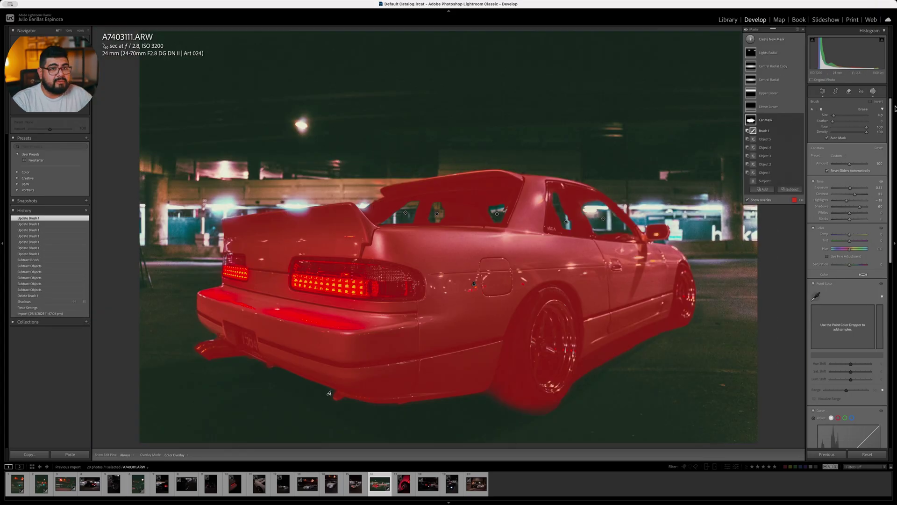
pyautogui.click(782, 127)
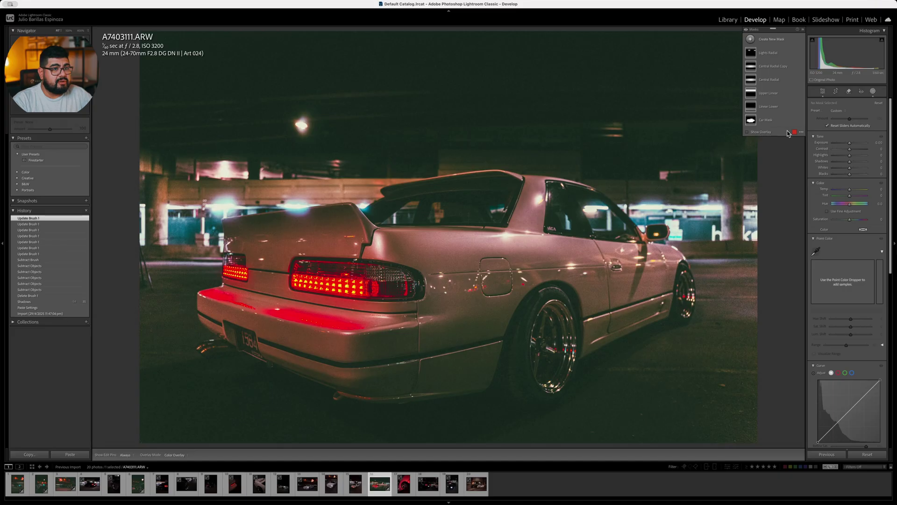
# Move the Upper Linear gradient slightly higher in the photo.
pyautogui.click(761, 122)
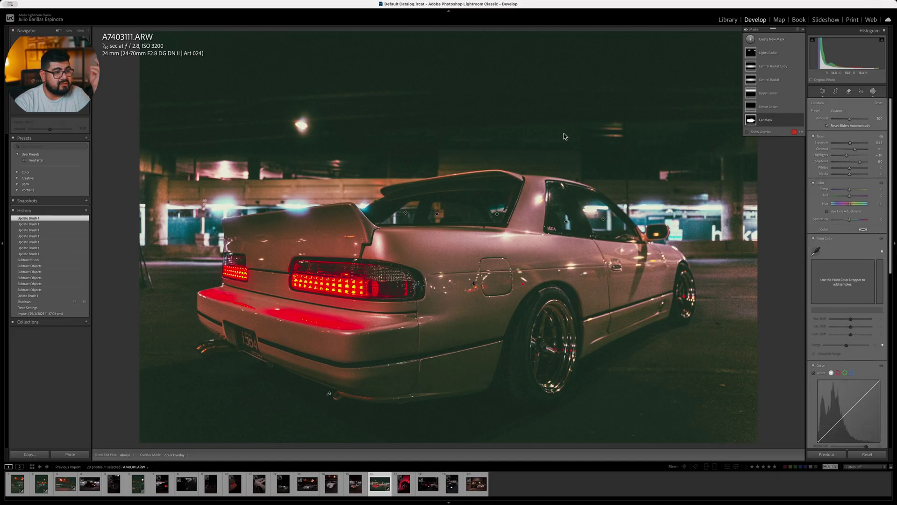
pyautogui.click(772, 96)
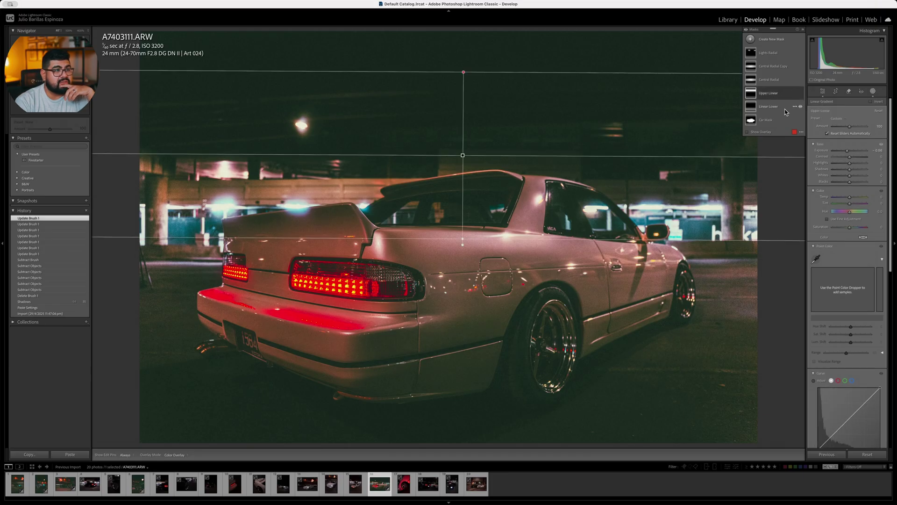
pyautogui.moveTo(463, 155); pyautogui.dragTo(464, 147)
# Check the Linear Lower and Central Radial masks, and delete the Lights Radial mask.
pyautogui.click(771, 108)
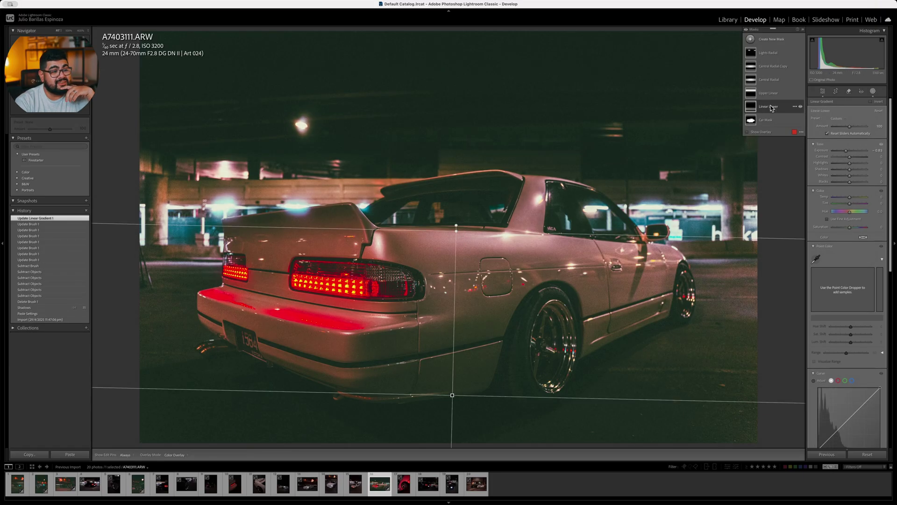
pyautogui.click(772, 84)
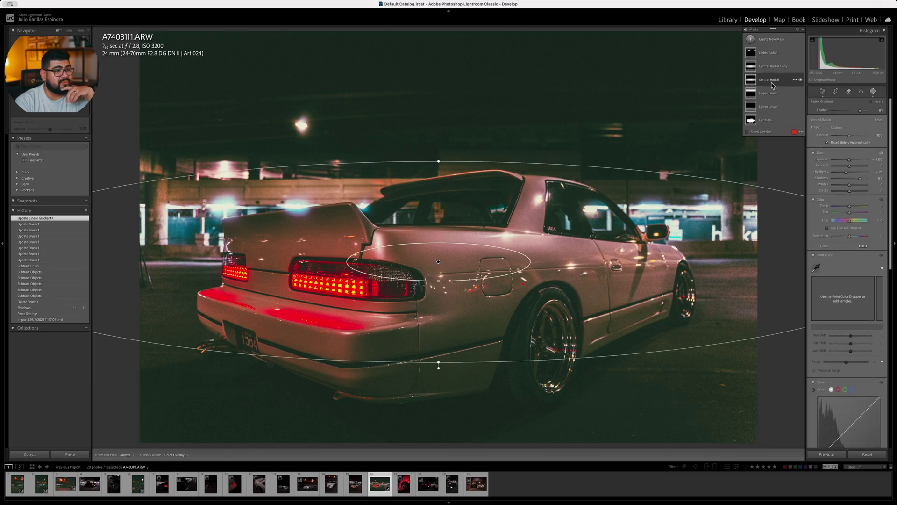
pyautogui.click(772, 55)
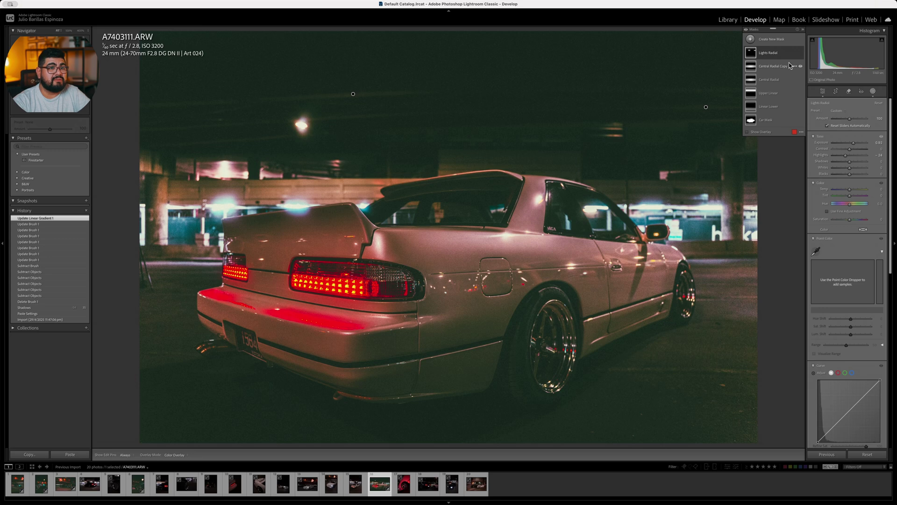
pyautogui.press('Delete')
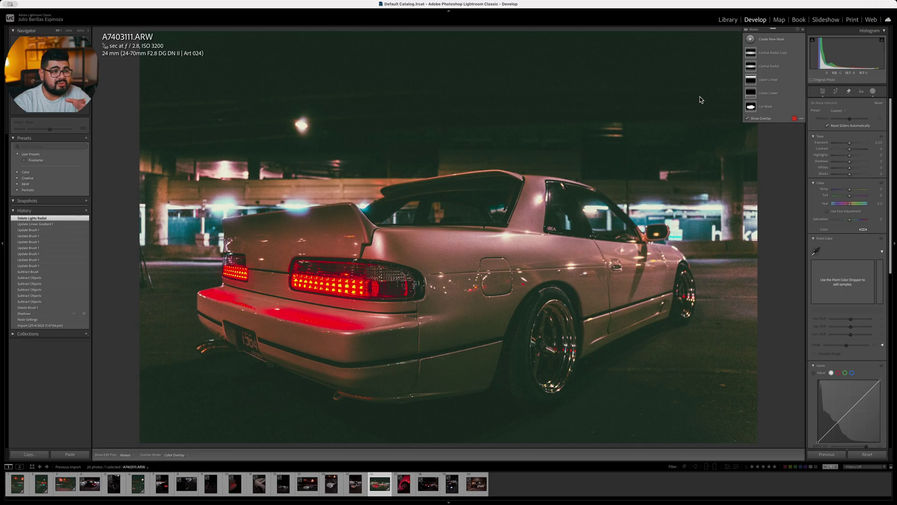
# Duplicate the Car Mask with the copy's adjustments reset, and briefly test the copy's Saturation.
pyautogui.click(751, 39)
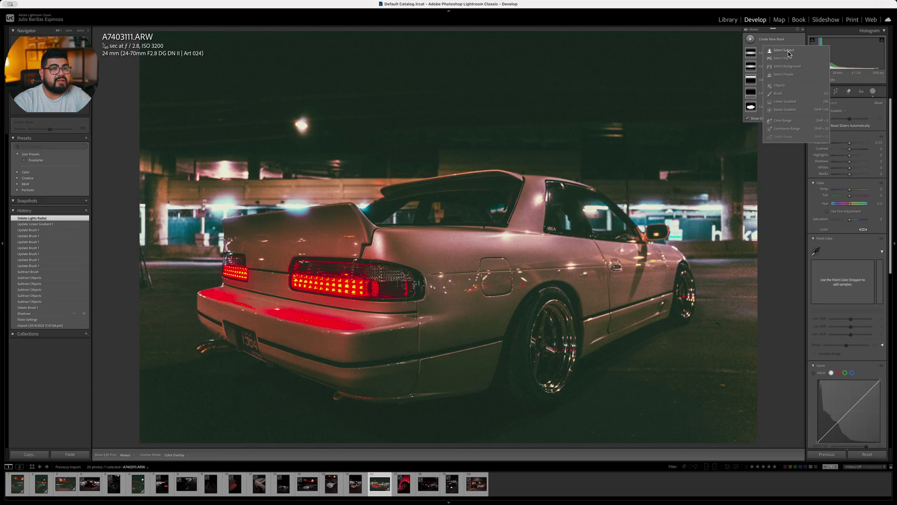
pyautogui.click(753, 112)
pyautogui.rightClick(790, 111)
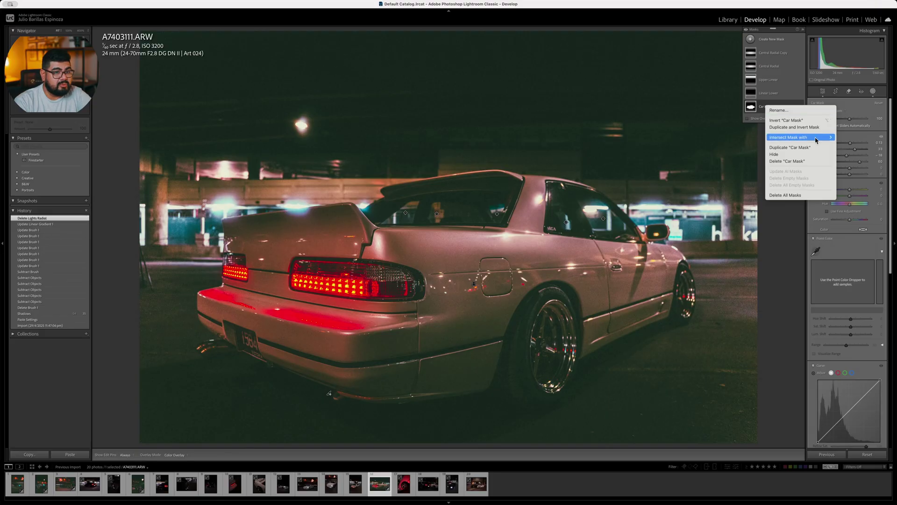
pyautogui.press('Escape')
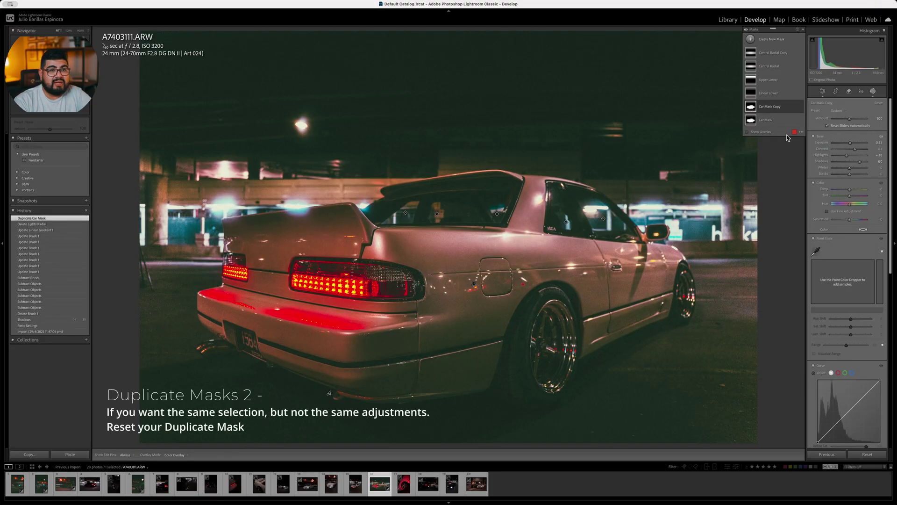
pyautogui.moveTo(777, 115)
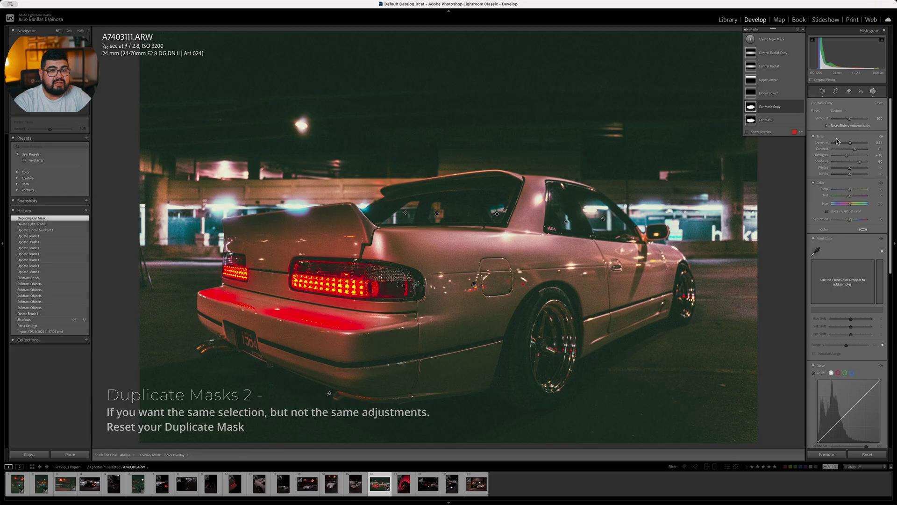
pyautogui.click(879, 104)
pyautogui.press('o')
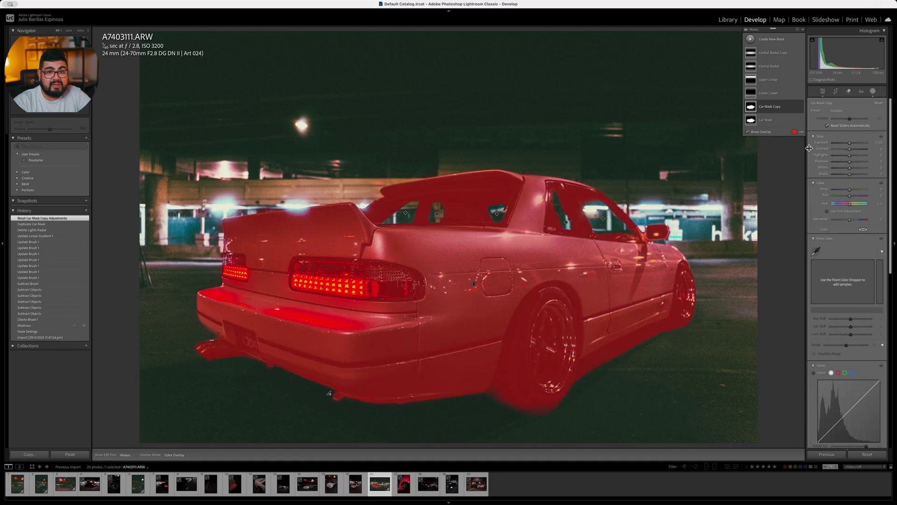
pyautogui.moveTo(849, 219); pyautogui.dragTo(847, 219)
# Intersect the Car Mask Copy with a Color Range sampled from the car's bodywork beside the rear window.
pyautogui.click(795, 107)
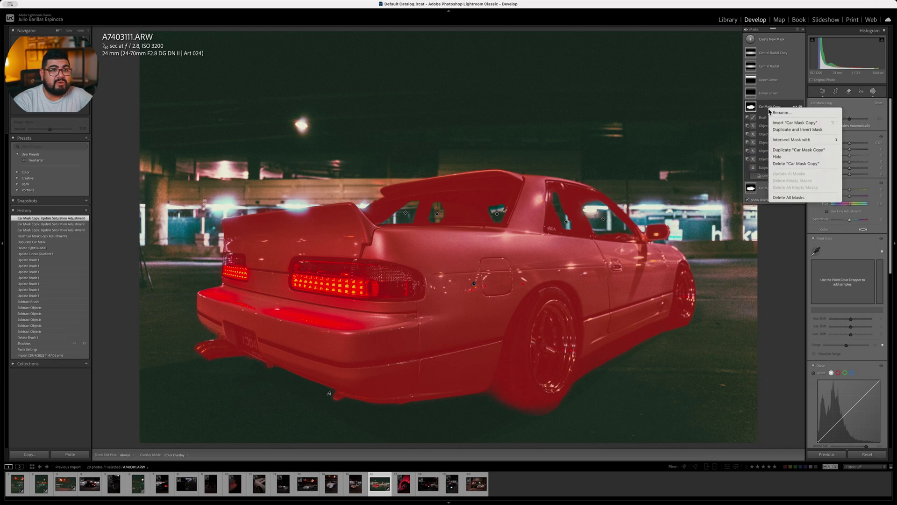
pyautogui.moveTo(805, 142)
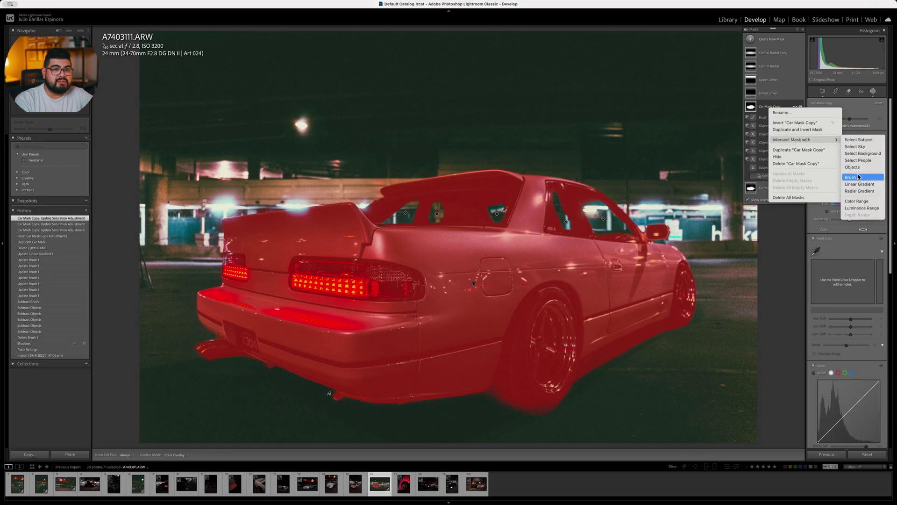
pyautogui.click(866, 202)
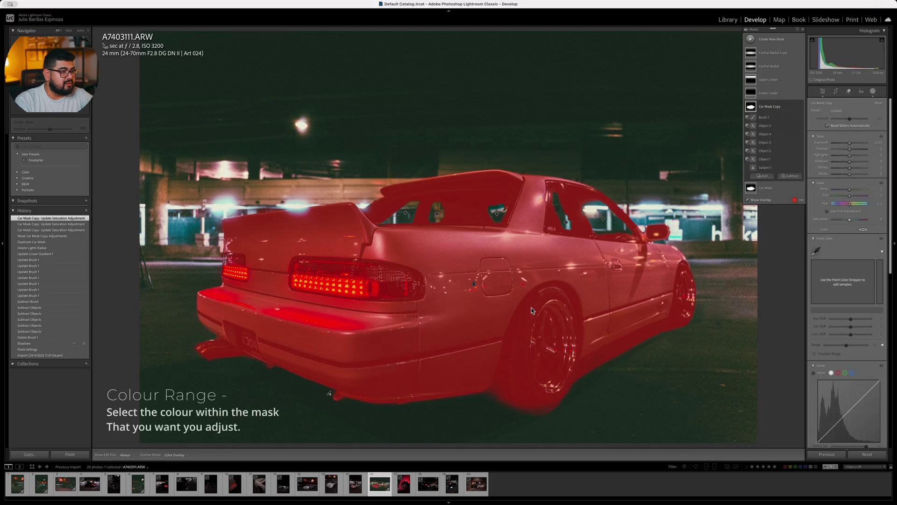
pyautogui.click(387, 240)
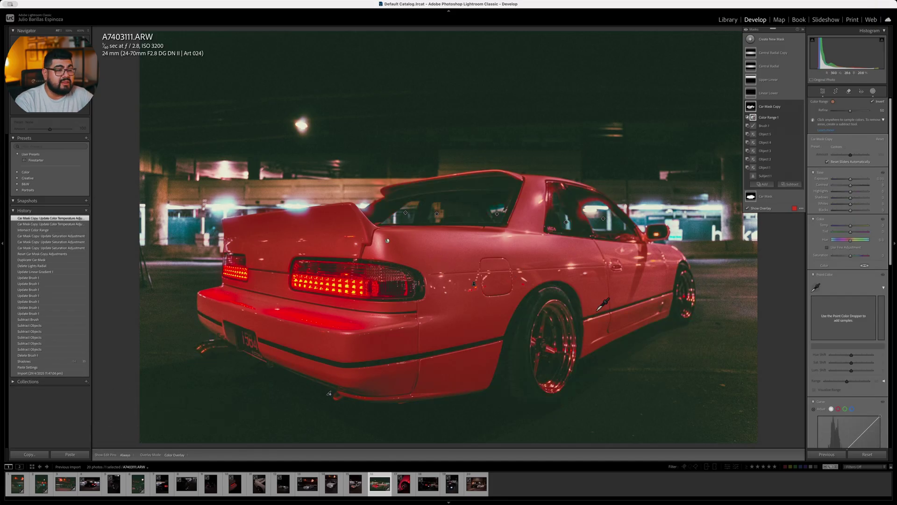
# Lower the Saturation, raise the Whites and slightly shift the Hue of the Car Mask Copy, keeping its color temperature neutral.
pyautogui.moveTo(851, 258); pyautogui.dragTo(843, 259)
pyautogui.moveTo(851, 205); pyautogui.dragTo(851, 229)
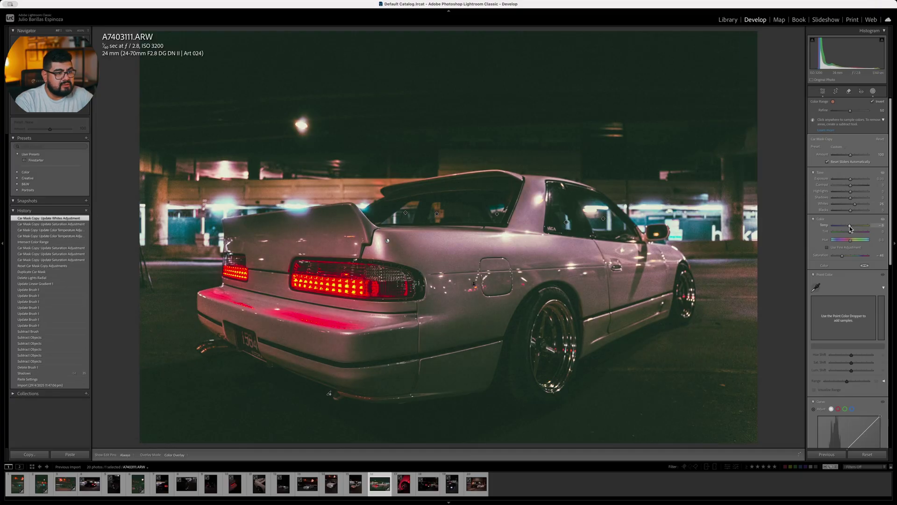
pyautogui.moveTo(851, 228); pyautogui.dragTo(852, 242)
pyautogui.doubleClick(851, 229)
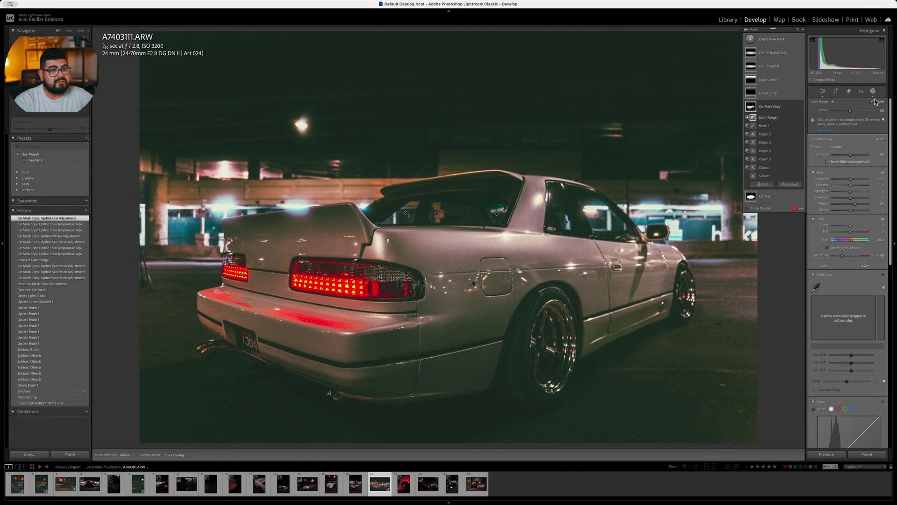
pyautogui.click(873, 92)
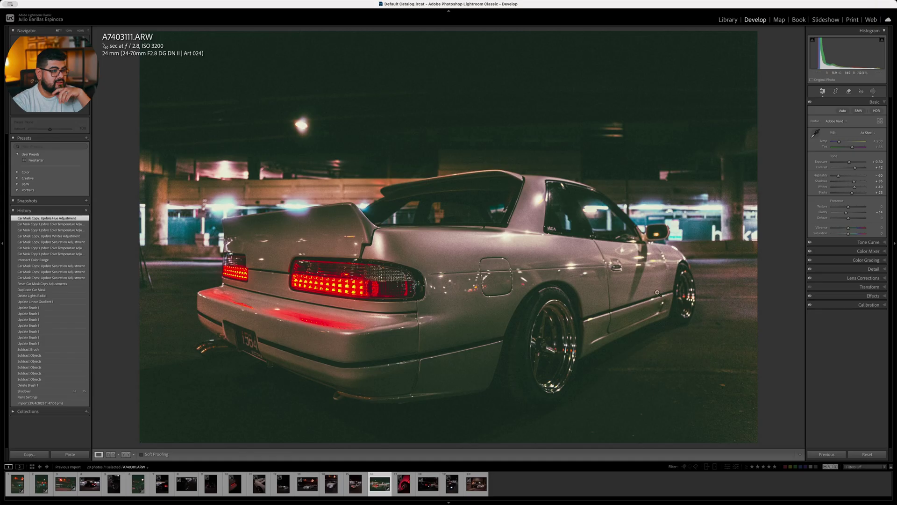
# Compare the photo before and after the edits in side-by-side view and split view.
pyautogui.press('y')
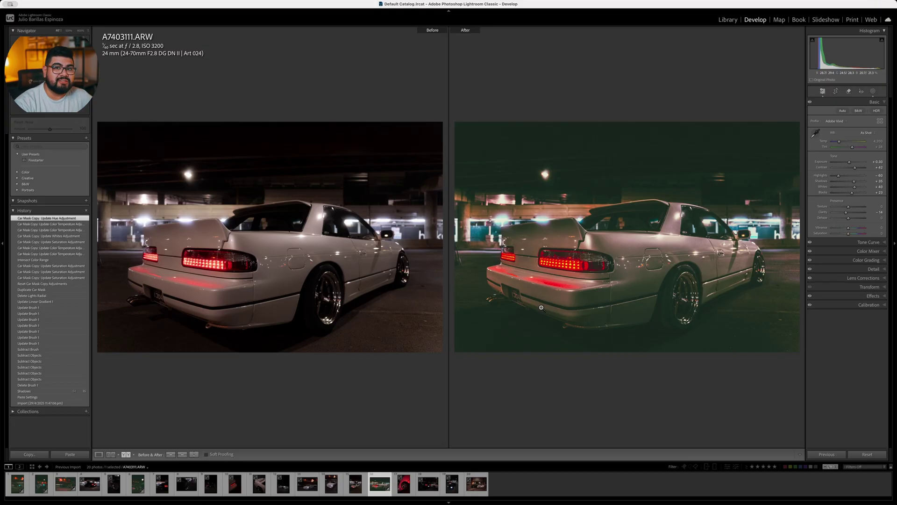
pyautogui.press('y')
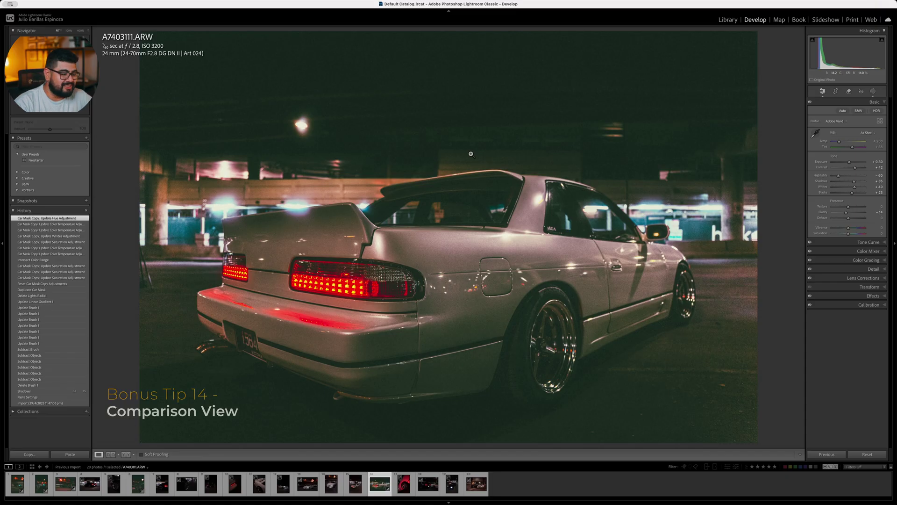
pyautogui.press('y')
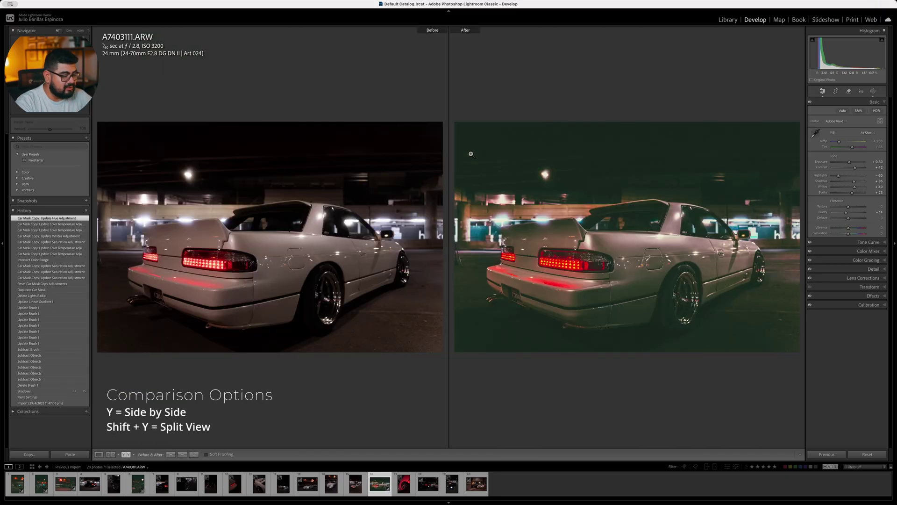
pyautogui.hotkey('shift', 'y')
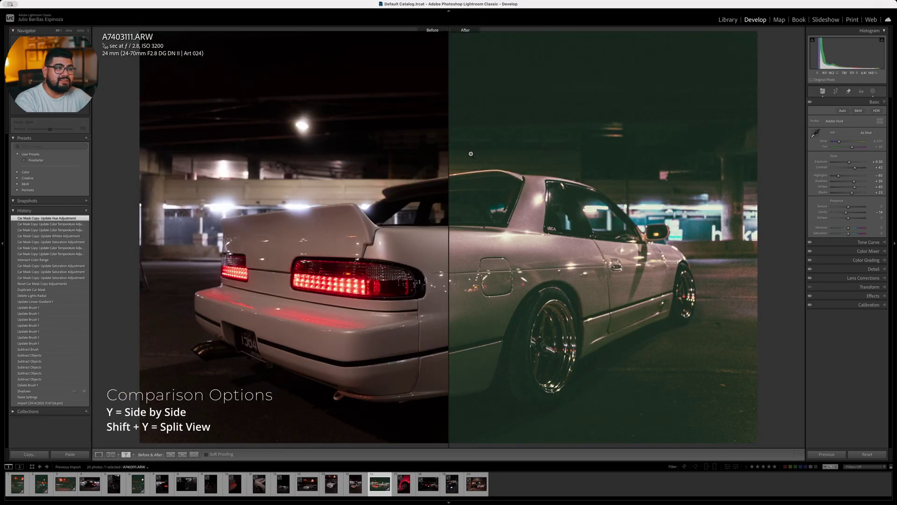
pyautogui.press('y')
pyautogui.hotkey('shift', 'y')
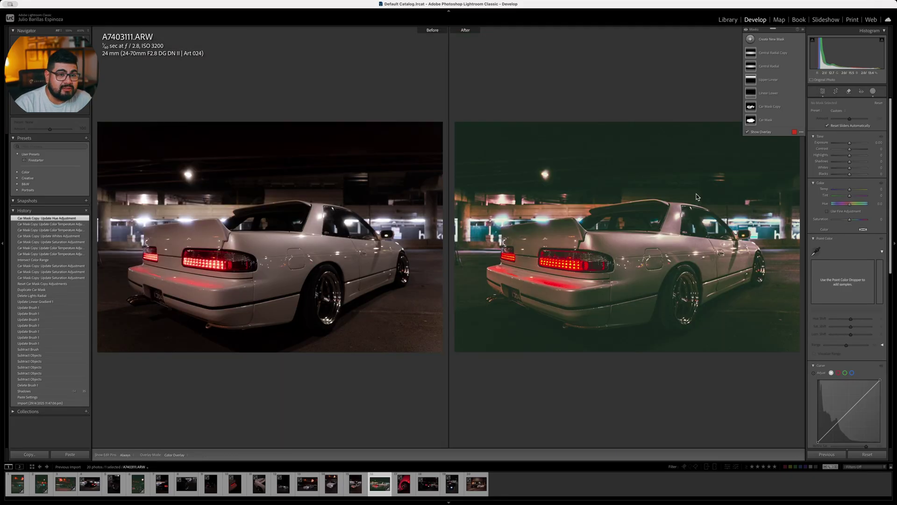
# Remove the unwanted object at the photo's left edge beside the car using generative AI removal.
pyautogui.click(849, 91)
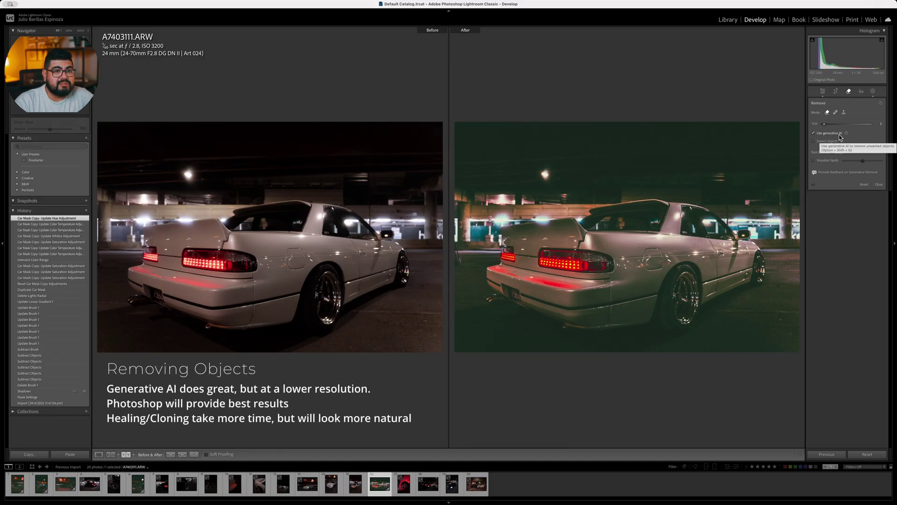
pyautogui.moveTo(458, 238)
pyautogui.mouseDown()
pyautogui.moveTo(453, 229)
pyautogui.moveTo(456, 264)
pyautogui.mouseUp()
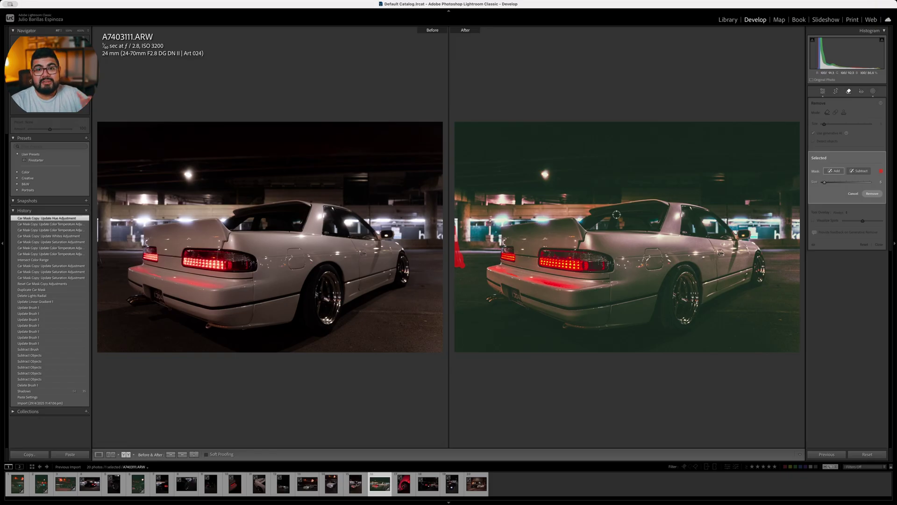
pyautogui.click(872, 194)
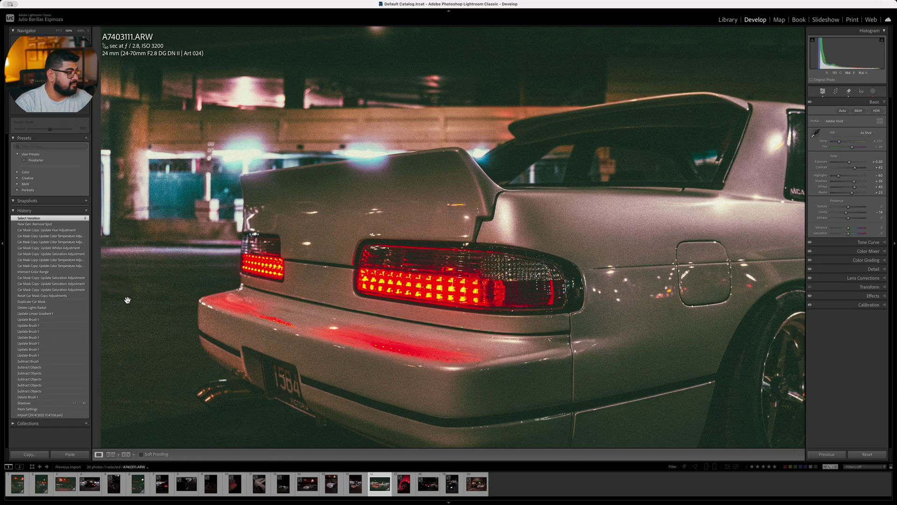
pyautogui.moveTo(129, 232); pyautogui.dragTo(136, 276)
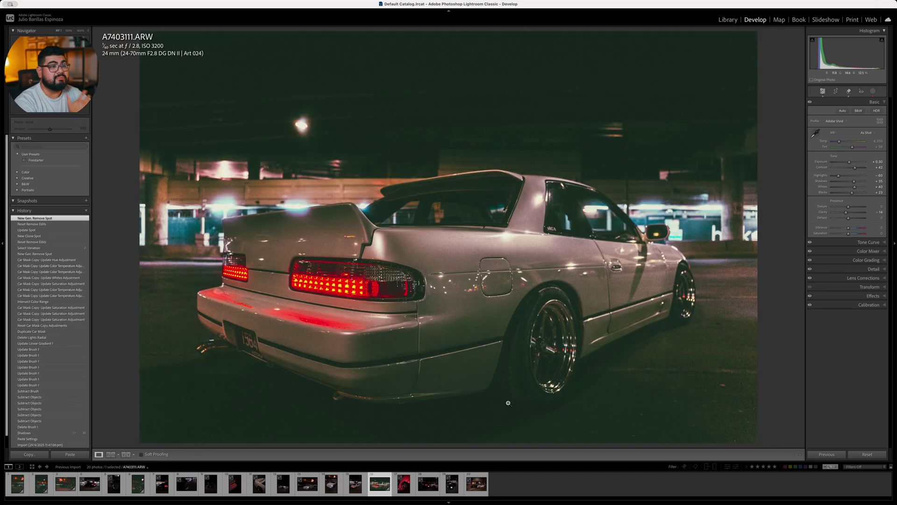
# Copy the edit settings with all masks included, and paste them onto photo A7403082.ARW.
pyautogui.click(29, 454)
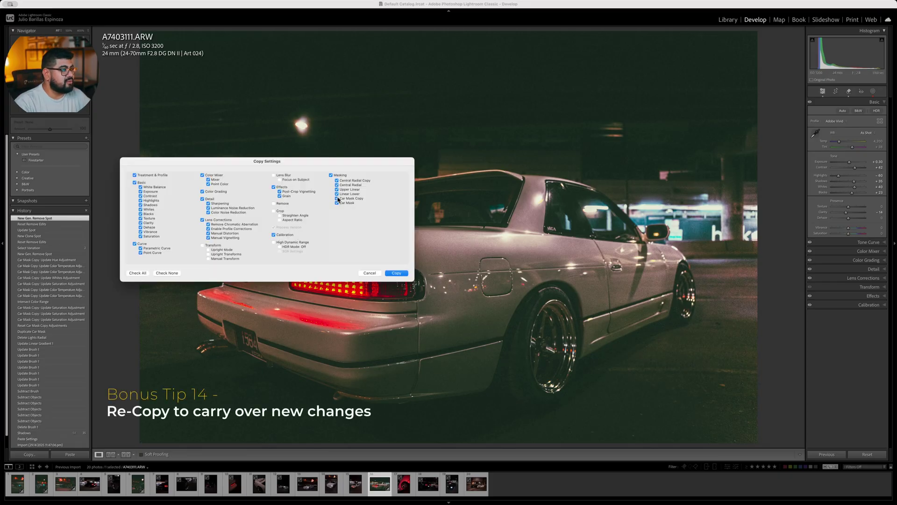
pyautogui.click(403, 274)
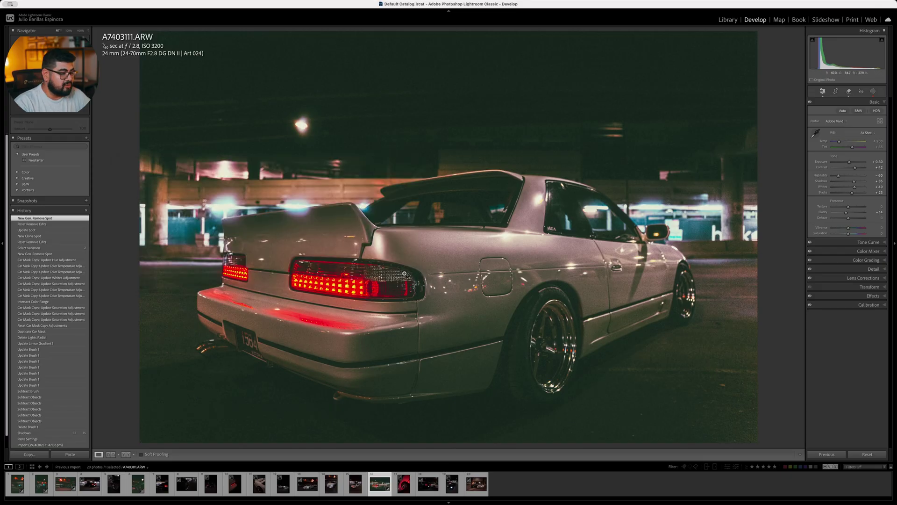
pyautogui.click(355, 484)
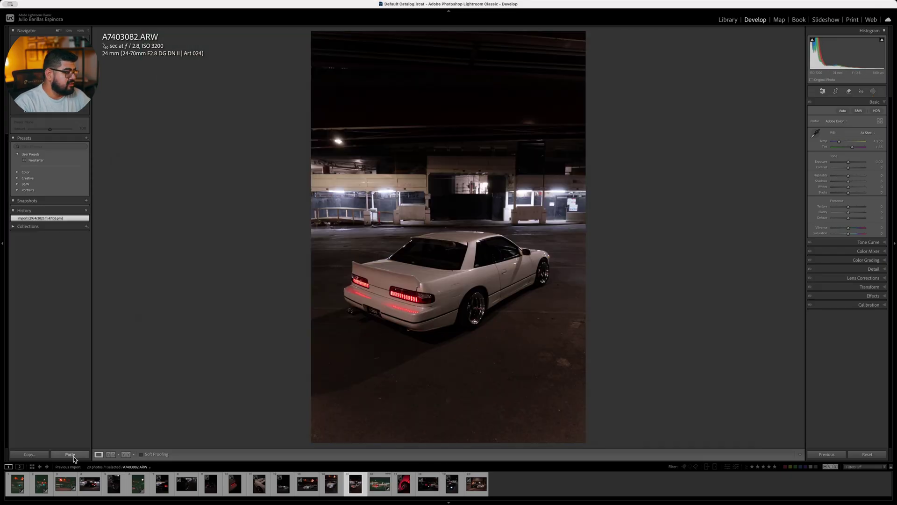
pyautogui.click(73, 457)
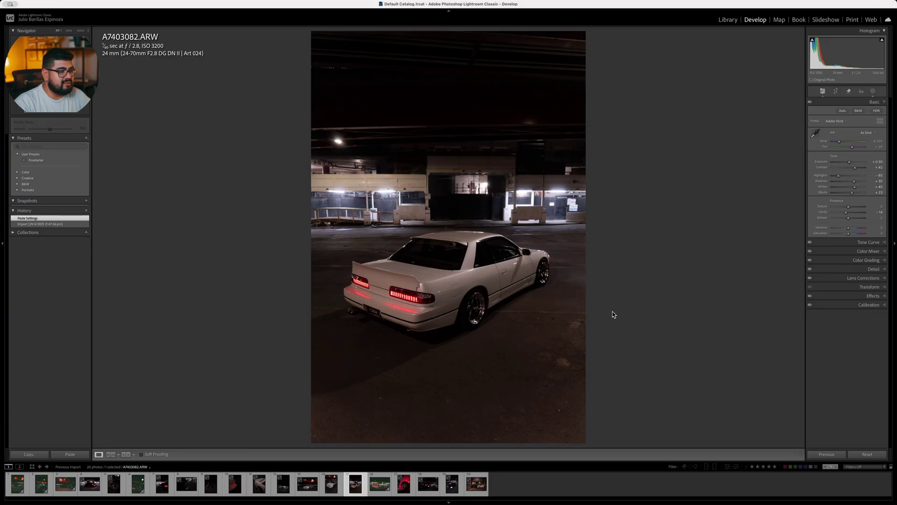
# Delete the Object 1 to 5 and Brush 1 components from the Car Mask Copy, keeping its Subject and Color Range.
pyautogui.click(872, 91)
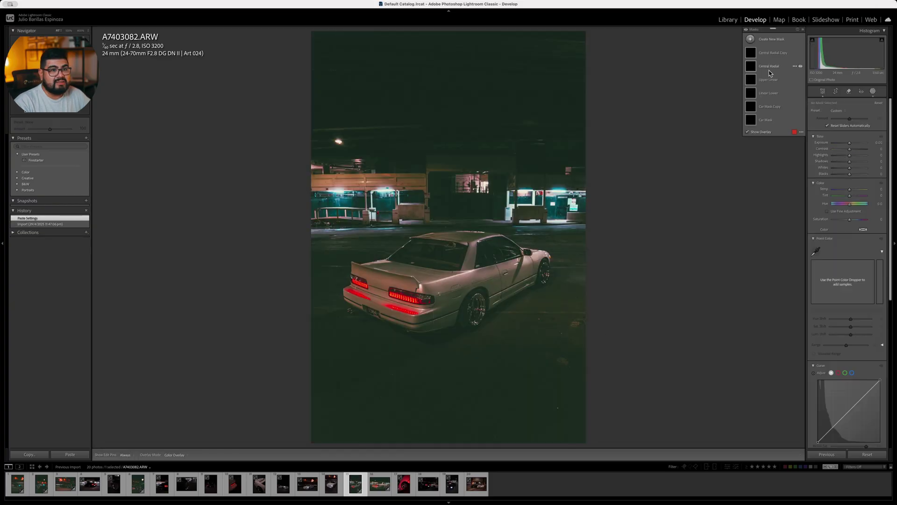
pyautogui.click(751, 111)
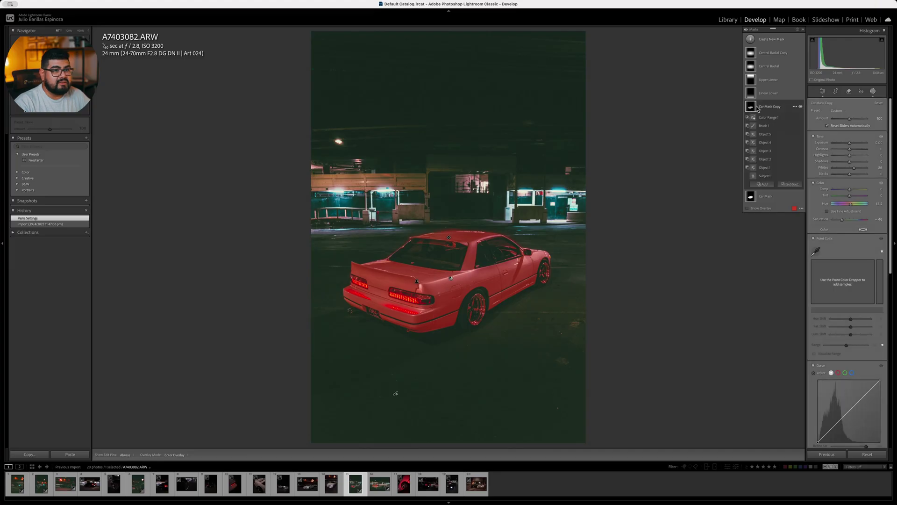
pyautogui.click(768, 168)
pyautogui.keyDown('alt'); pyautogui.click(771, 168); pyautogui.keyUp('alt')
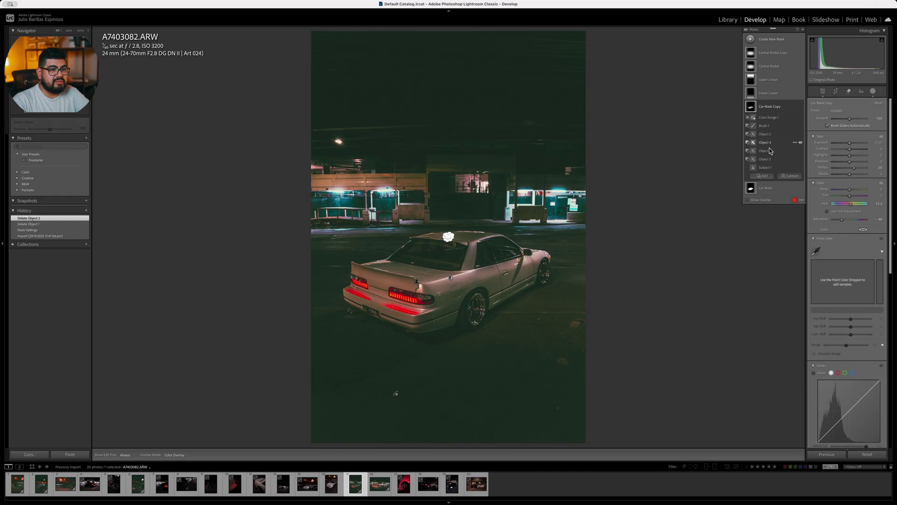
pyautogui.keyDown('alt'); pyautogui.click(771, 159); pyautogui.keyUp('alt')
pyautogui.keyDown('alt'); pyautogui.click(771, 151); pyautogui.keyUp('alt')
pyautogui.keyDown('alt'); pyautogui.click(773, 143); pyautogui.keyUp('alt')
pyautogui.keyDown('alt'); pyautogui.click(772, 134); pyautogui.keyUp('alt')
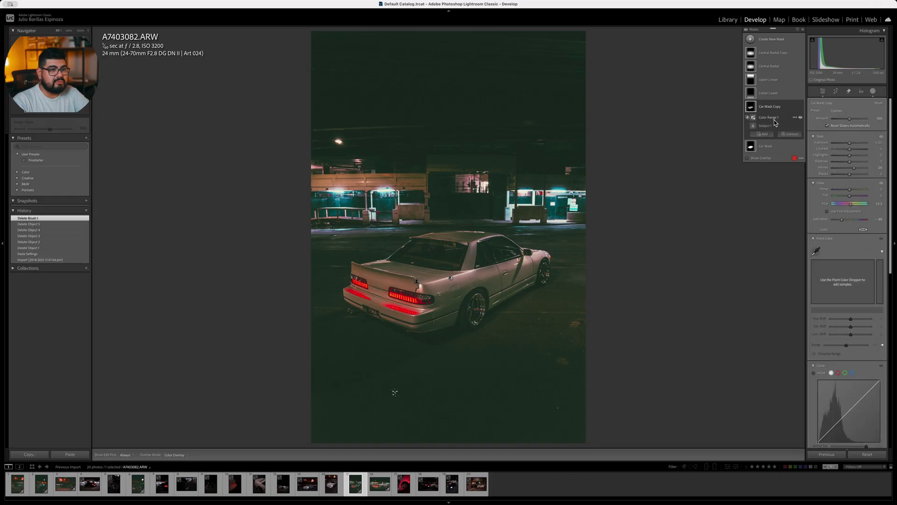
pyautogui.keyDown('alt'); pyautogui.click(773, 125); pyautogui.keyUp('alt')
# Delete the Brush 1 and Object 1 to 5 components from the Car Mask, keeping only its Subject selection.
pyautogui.click(767, 147)
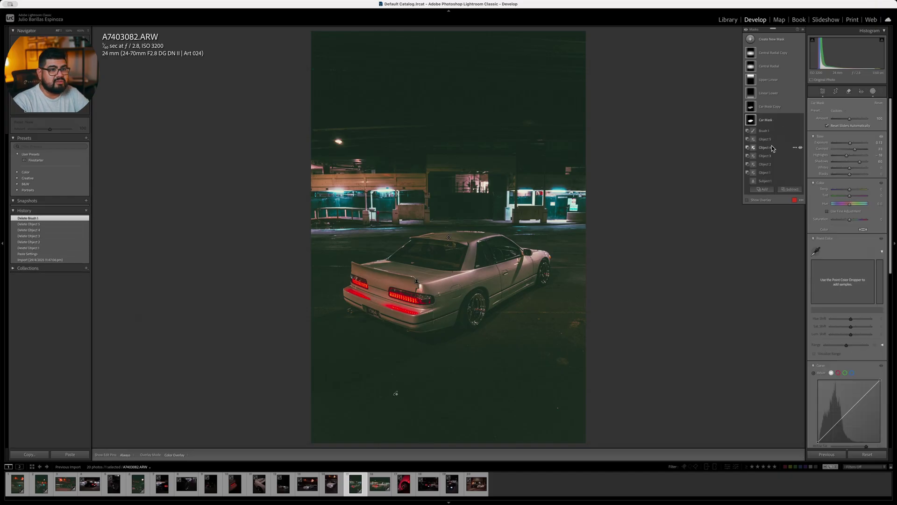
pyautogui.press('o')
pyautogui.click(801, 130)
pyautogui.click(801, 131)
pyautogui.keyDown('alt'); pyautogui.click(771, 134); pyautogui.keyUp('alt')
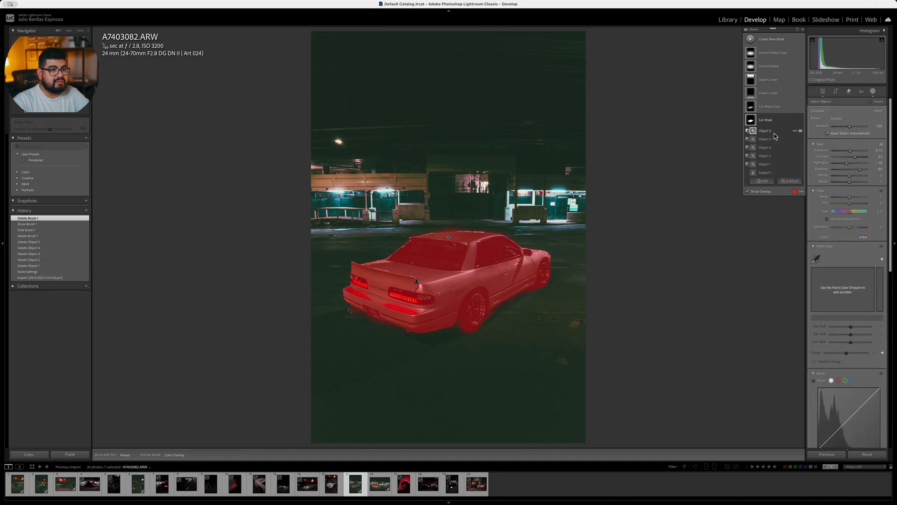
pyautogui.keyDown('alt'); pyautogui.click(773, 133); pyautogui.keyUp('alt')
pyautogui.keyDown('alt'); pyautogui.click(774, 135); pyautogui.keyUp('alt')
pyautogui.keyDown('alt'); pyautogui.click(774, 134); pyautogui.keyUp('alt')
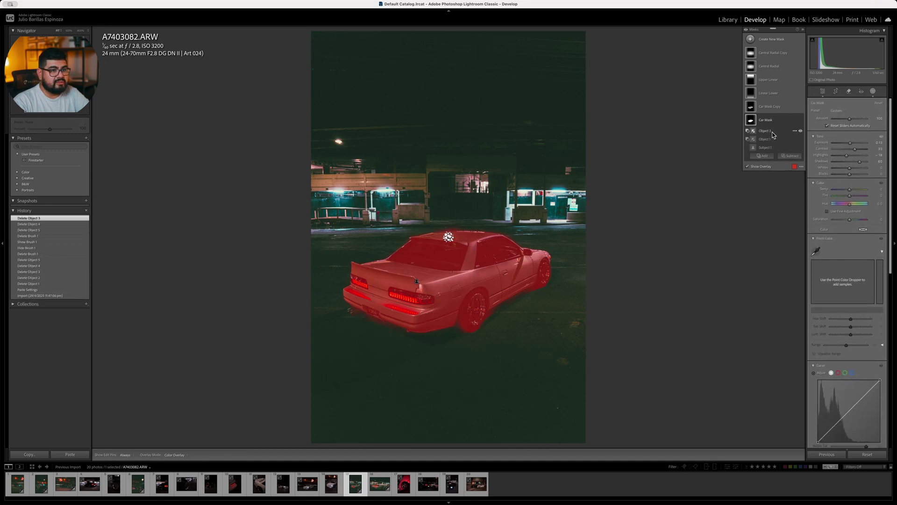
pyautogui.keyDown('alt'); pyautogui.click(774, 134); pyautogui.keyUp('alt')
pyautogui.keyDown('alt'); pyautogui.click(775, 134); pyautogui.keyUp('alt')
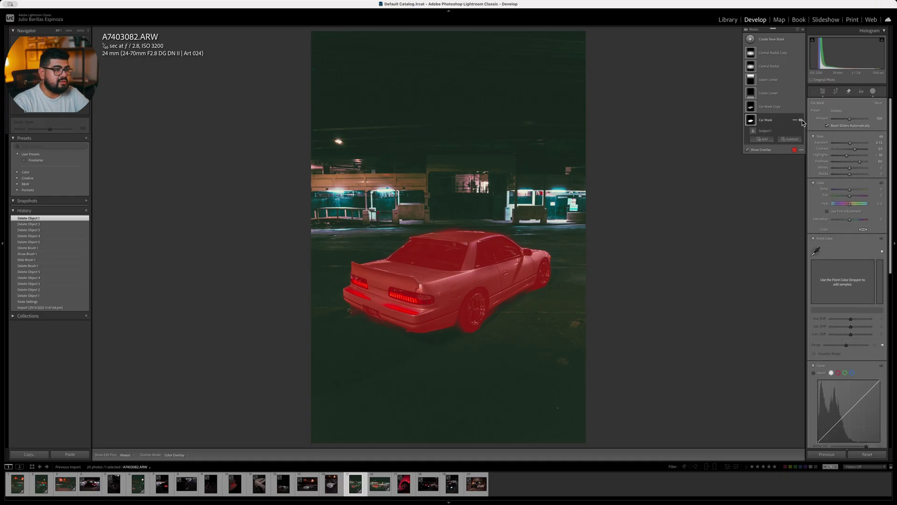
pyautogui.click(772, 124)
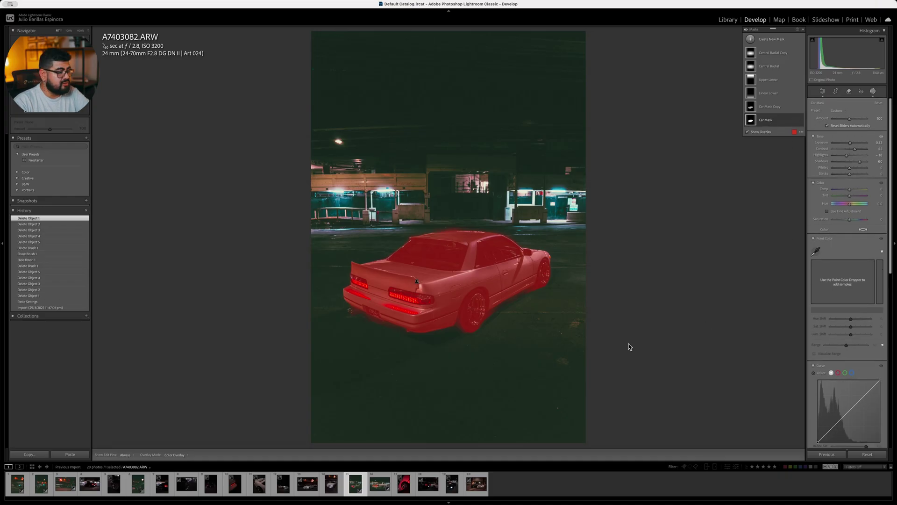
pyautogui.click(761, 132)
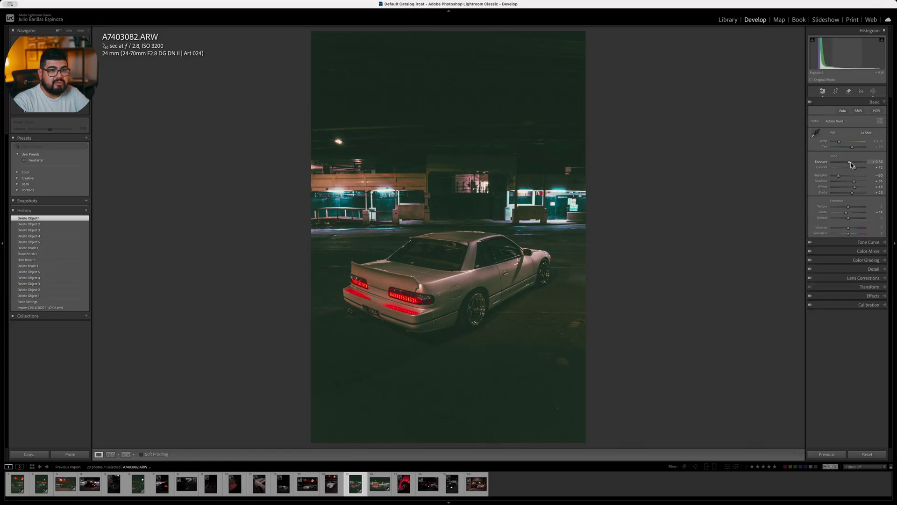
# Raise the photo's overall Exposure slightly and lift its Shadows.
pyautogui.moveTo(850, 163); pyautogui.dragTo(851, 164)
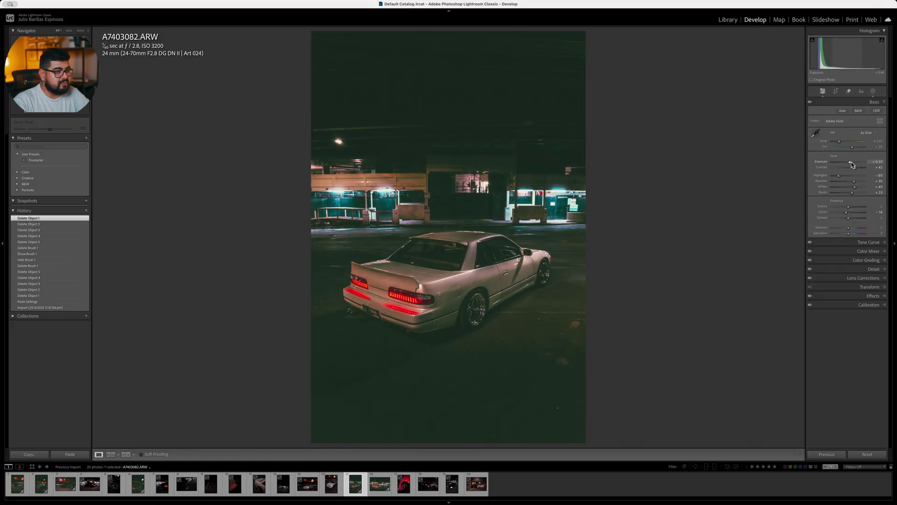
pyautogui.moveTo(853, 164); pyautogui.dragTo(859, 181)
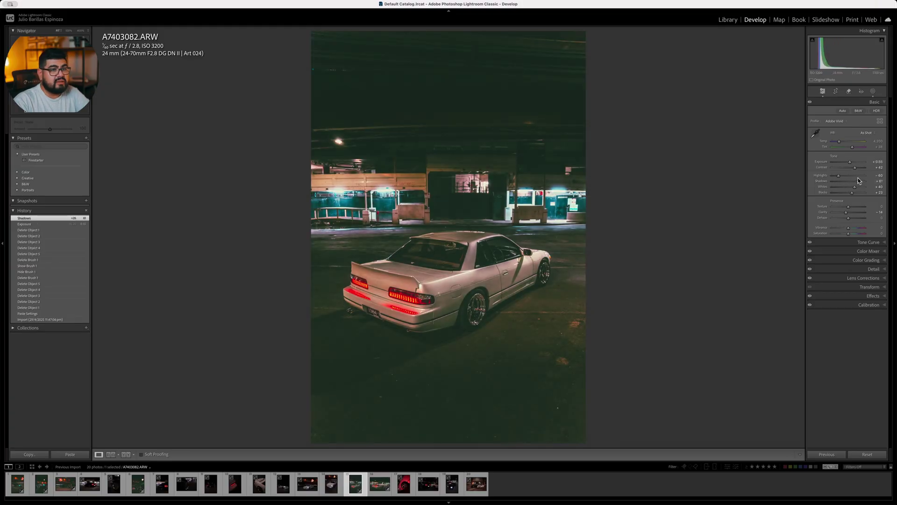
# Lower the Exposure and Shadows of the Upper Linear mask, and move its gradient further down the photo.
pyautogui.click(873, 91)
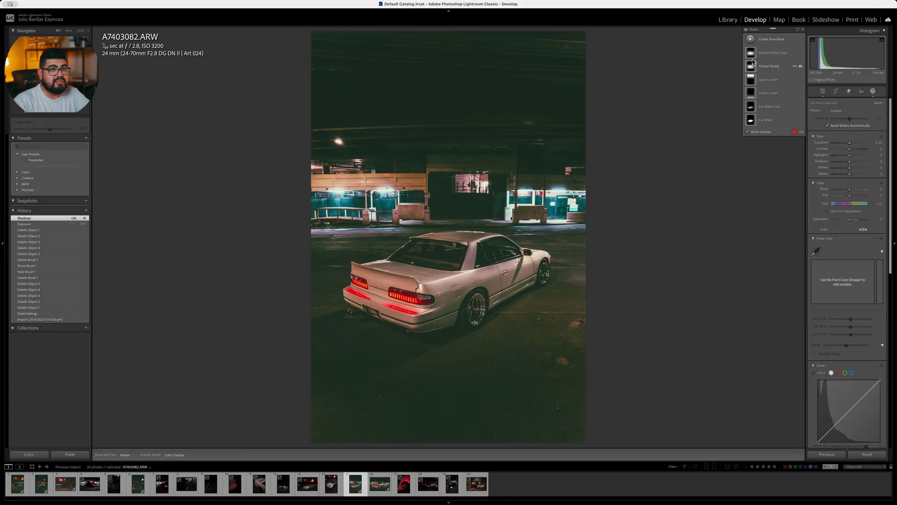
pyautogui.click(769, 80)
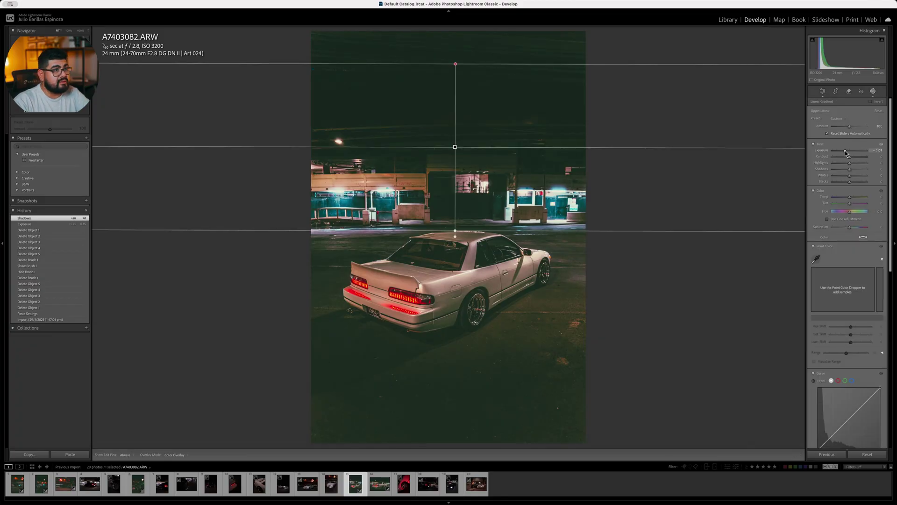
pyautogui.moveTo(849, 169); pyautogui.dragTo(830, 172)
pyautogui.moveTo(455, 146); pyautogui.dragTo(455, 180)
# Lower the Exposure of the Linear Lower mask slightly, and move its gradient higher in the photo.
pyautogui.click(769, 91)
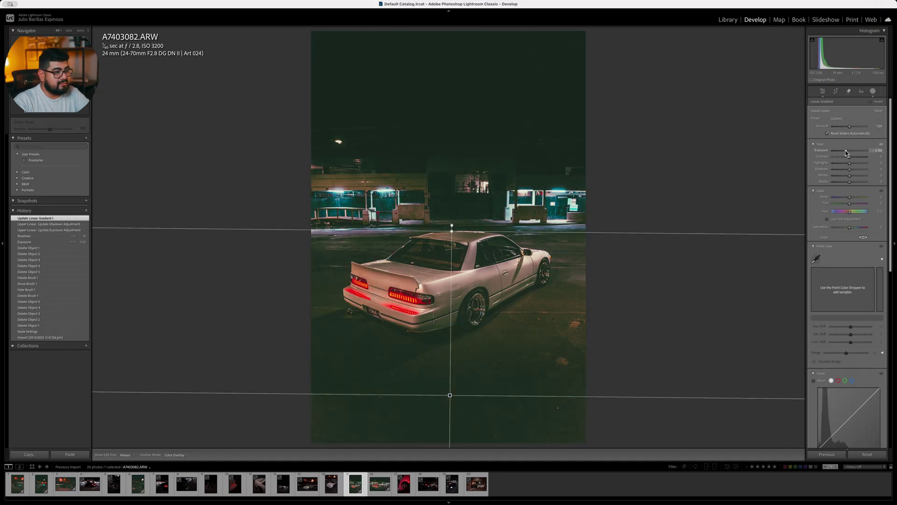
pyautogui.moveTo(845, 152); pyautogui.dragTo(845, 152)
pyautogui.moveTo(450, 395); pyautogui.dragTo(452, 362)
pyautogui.hotkey('shift', 'w')
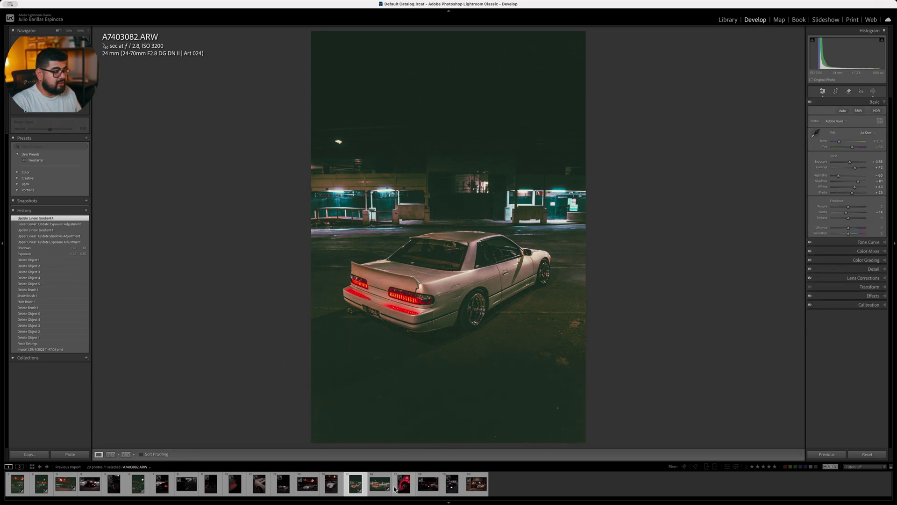
# Compare the two white car photos and the three edited dark car photos together in Survey view.
pyautogui.keyDown('super'); pyautogui.click(392, 482); pyautogui.keyUp('super')
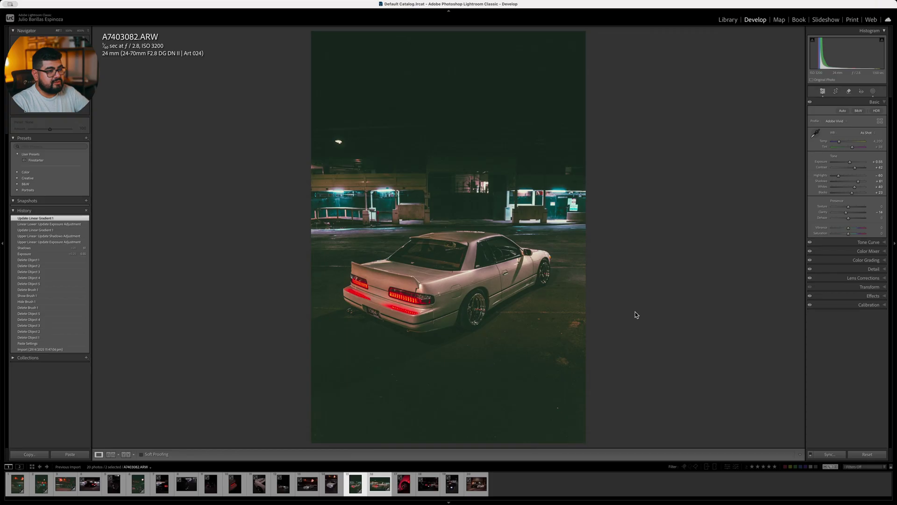
pyautogui.press('n')
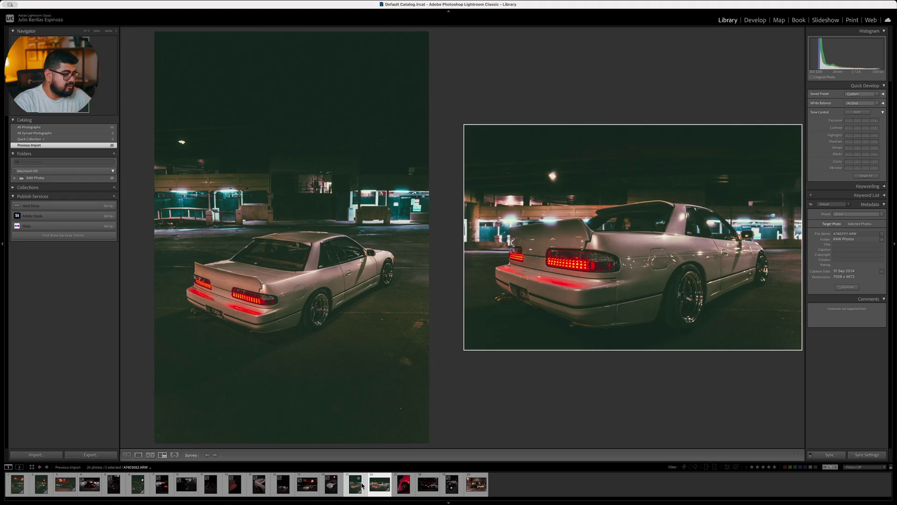
pyautogui.keyDown('super'); pyautogui.click(139, 485); pyautogui.keyUp('super')
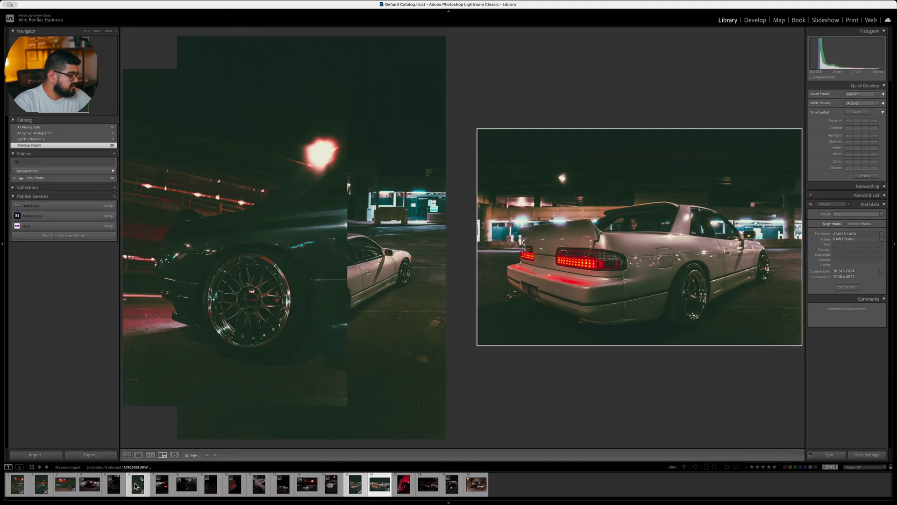
pyautogui.keyDown('super'); pyautogui.click(20, 488); pyautogui.keyUp('super')
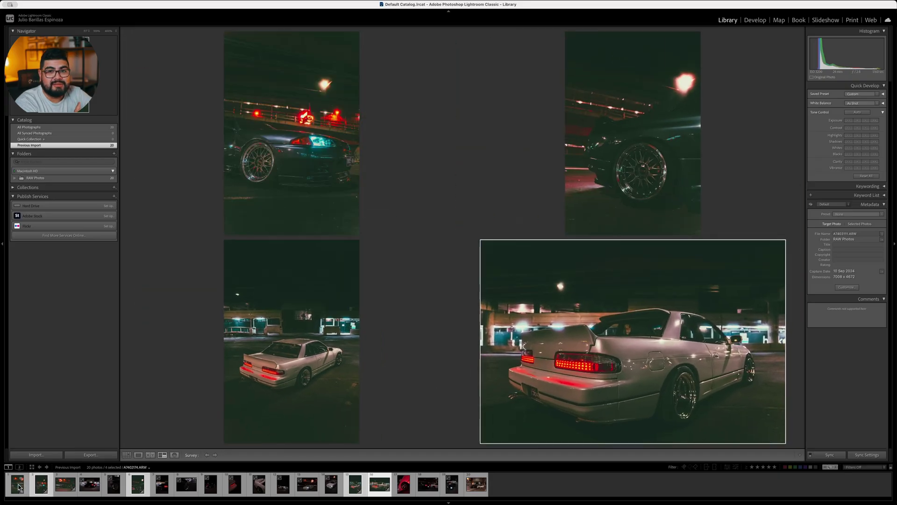
pyautogui.keyDown('super'); pyautogui.click(20, 488); pyautogui.keyUp('super')
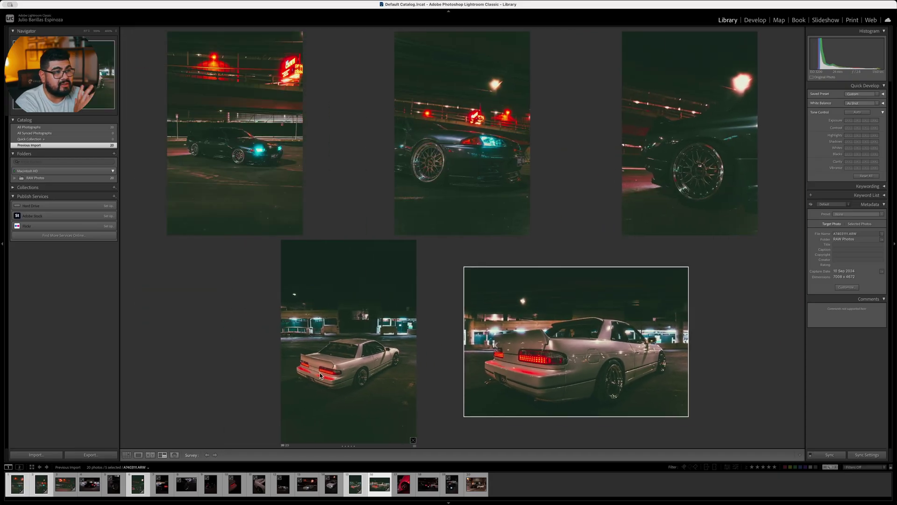